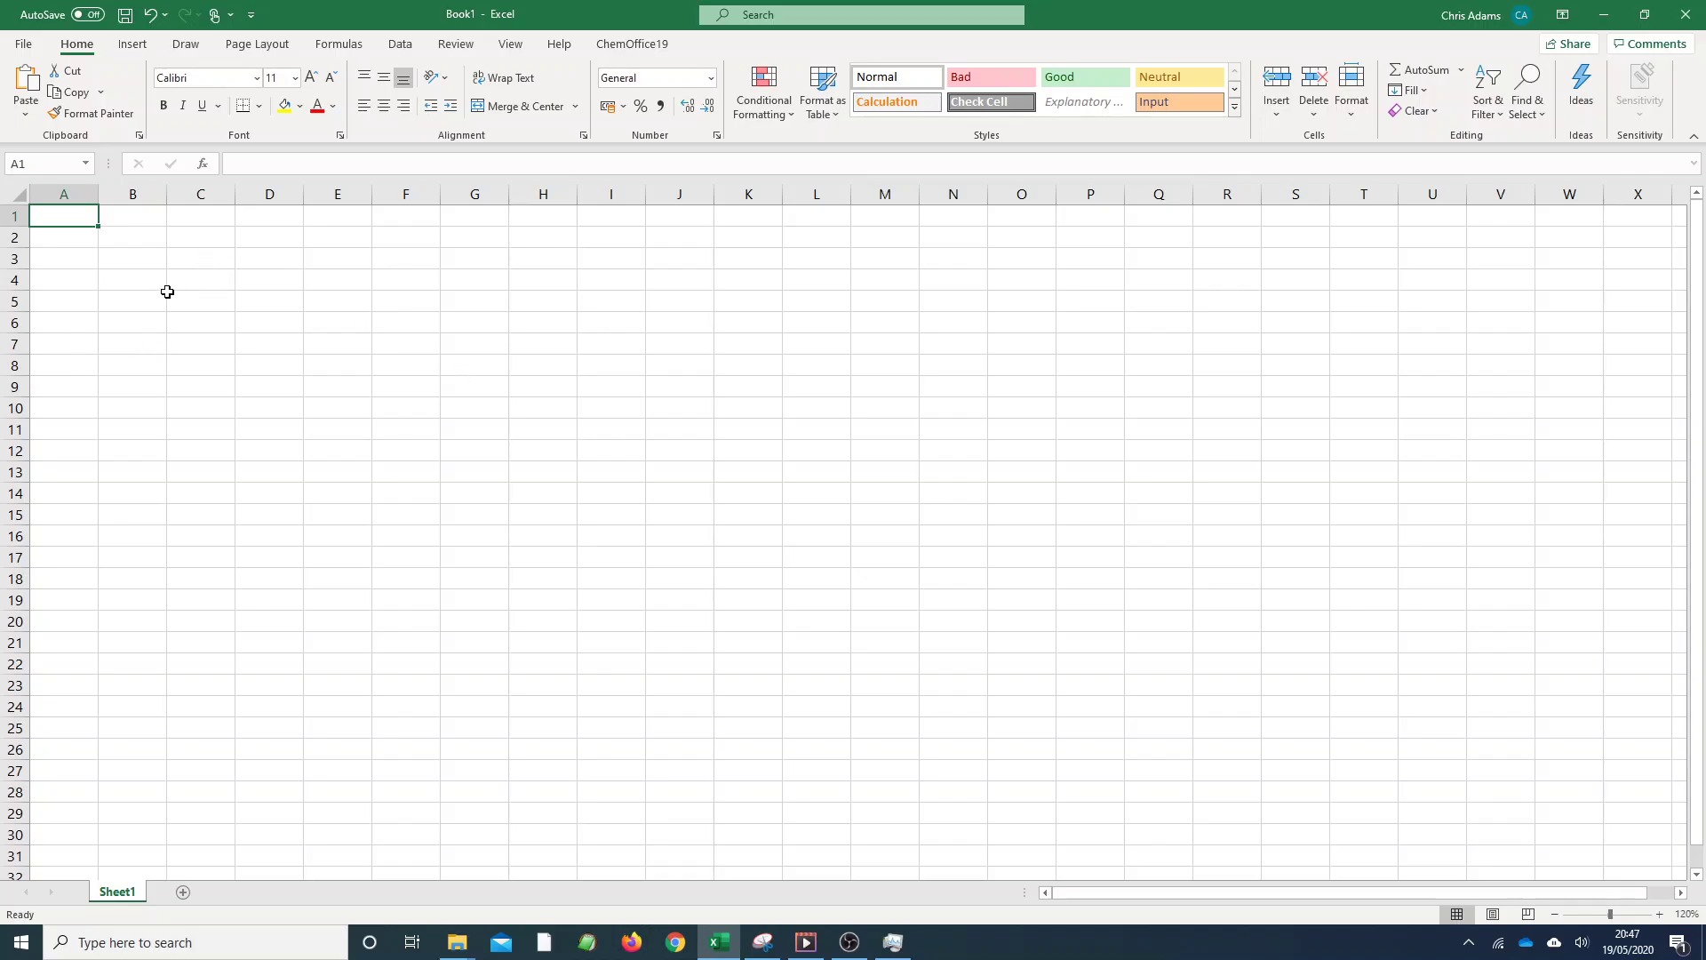
key("Down")
key("Down")
key("Right")
key("Right")
key("Right")
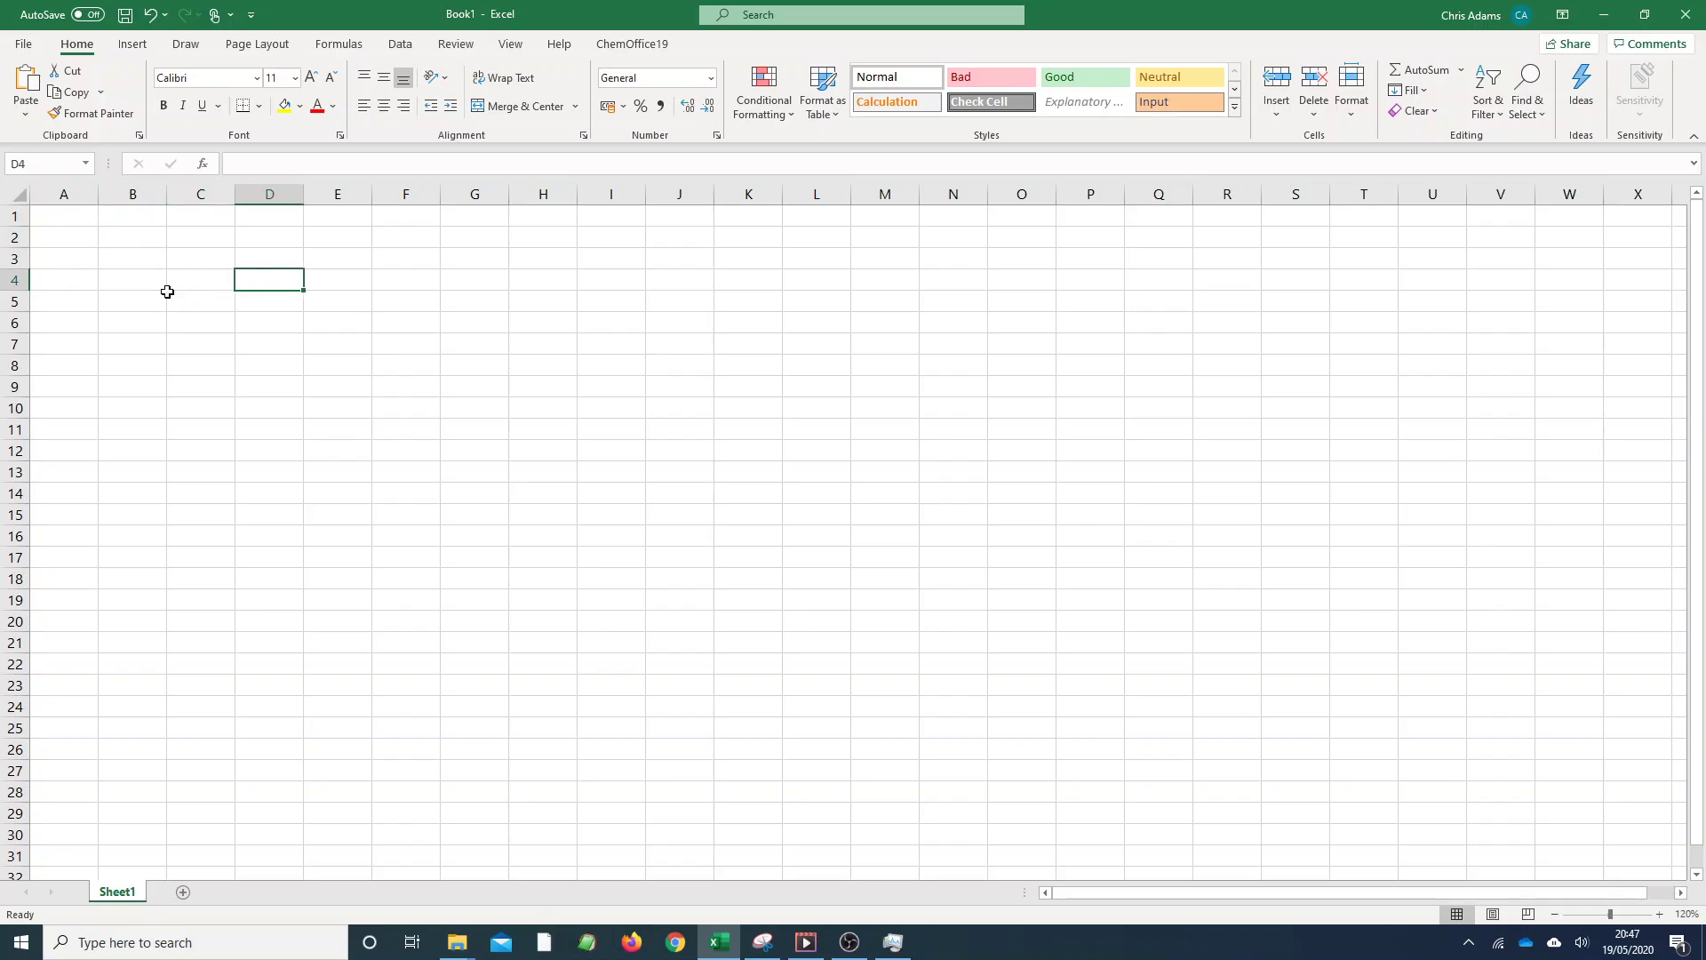
key("Left")
key("Left")
key("Down")
key("Down")
key("Down")
key("Right")
key("Right")
key("Up")
key("Up")
key("Up")
key("Down")
key("Up")
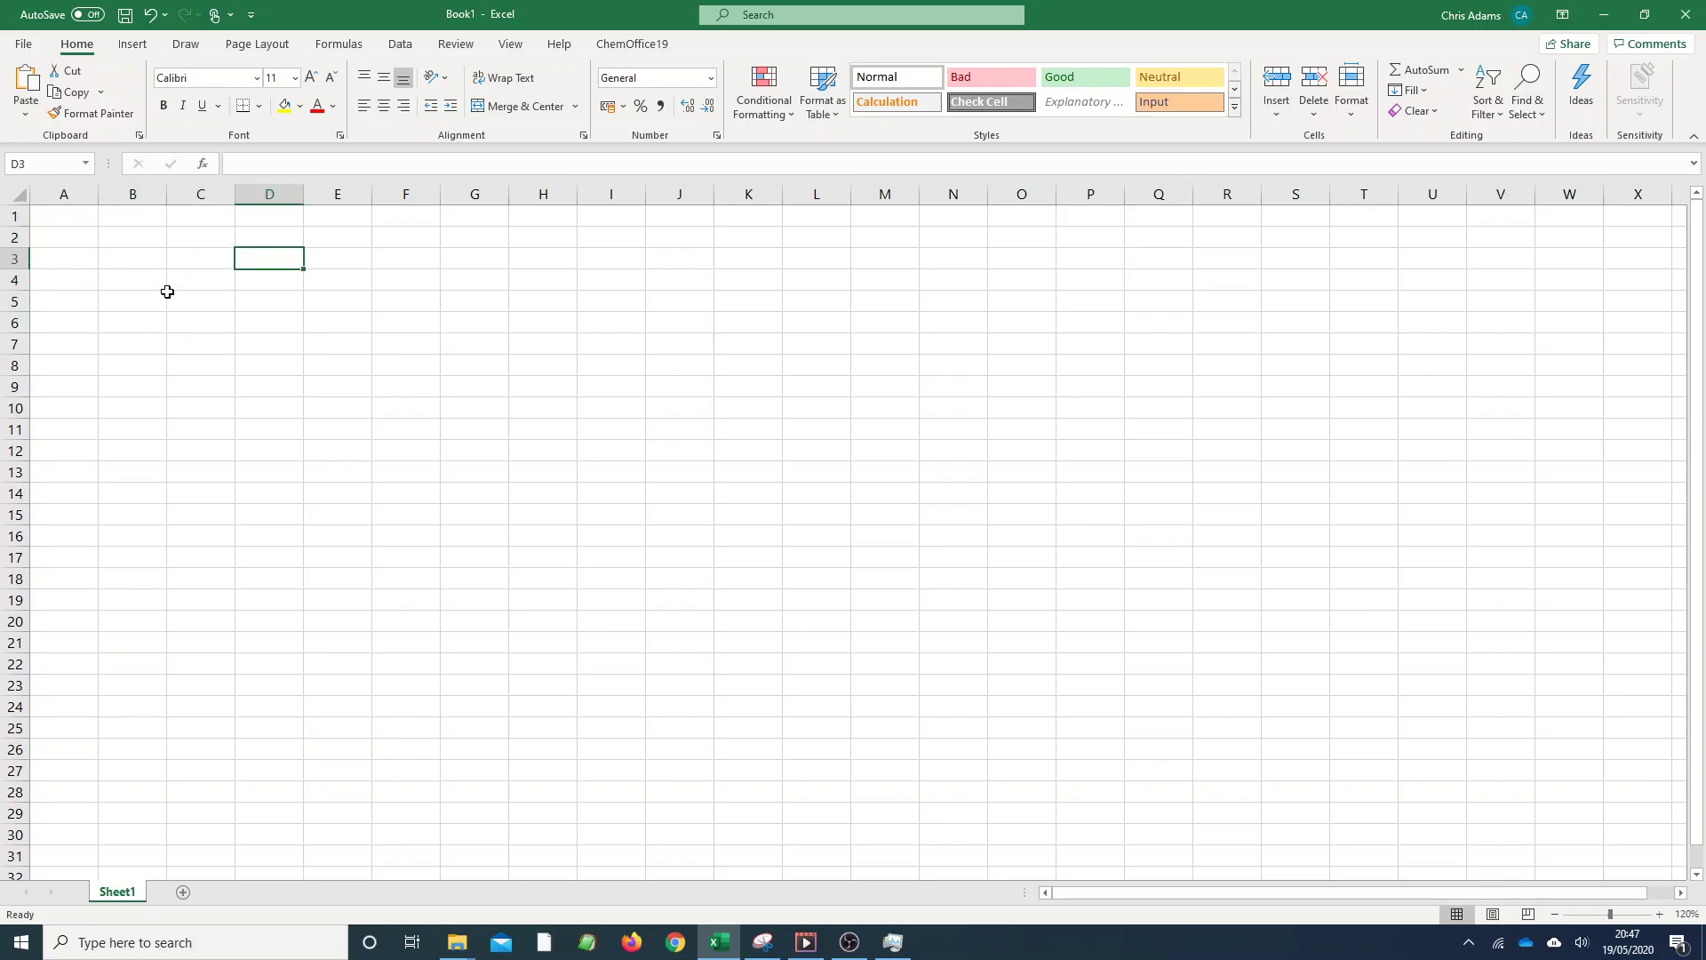
key("Down")
key("Down")
key("Down")
key("Down")
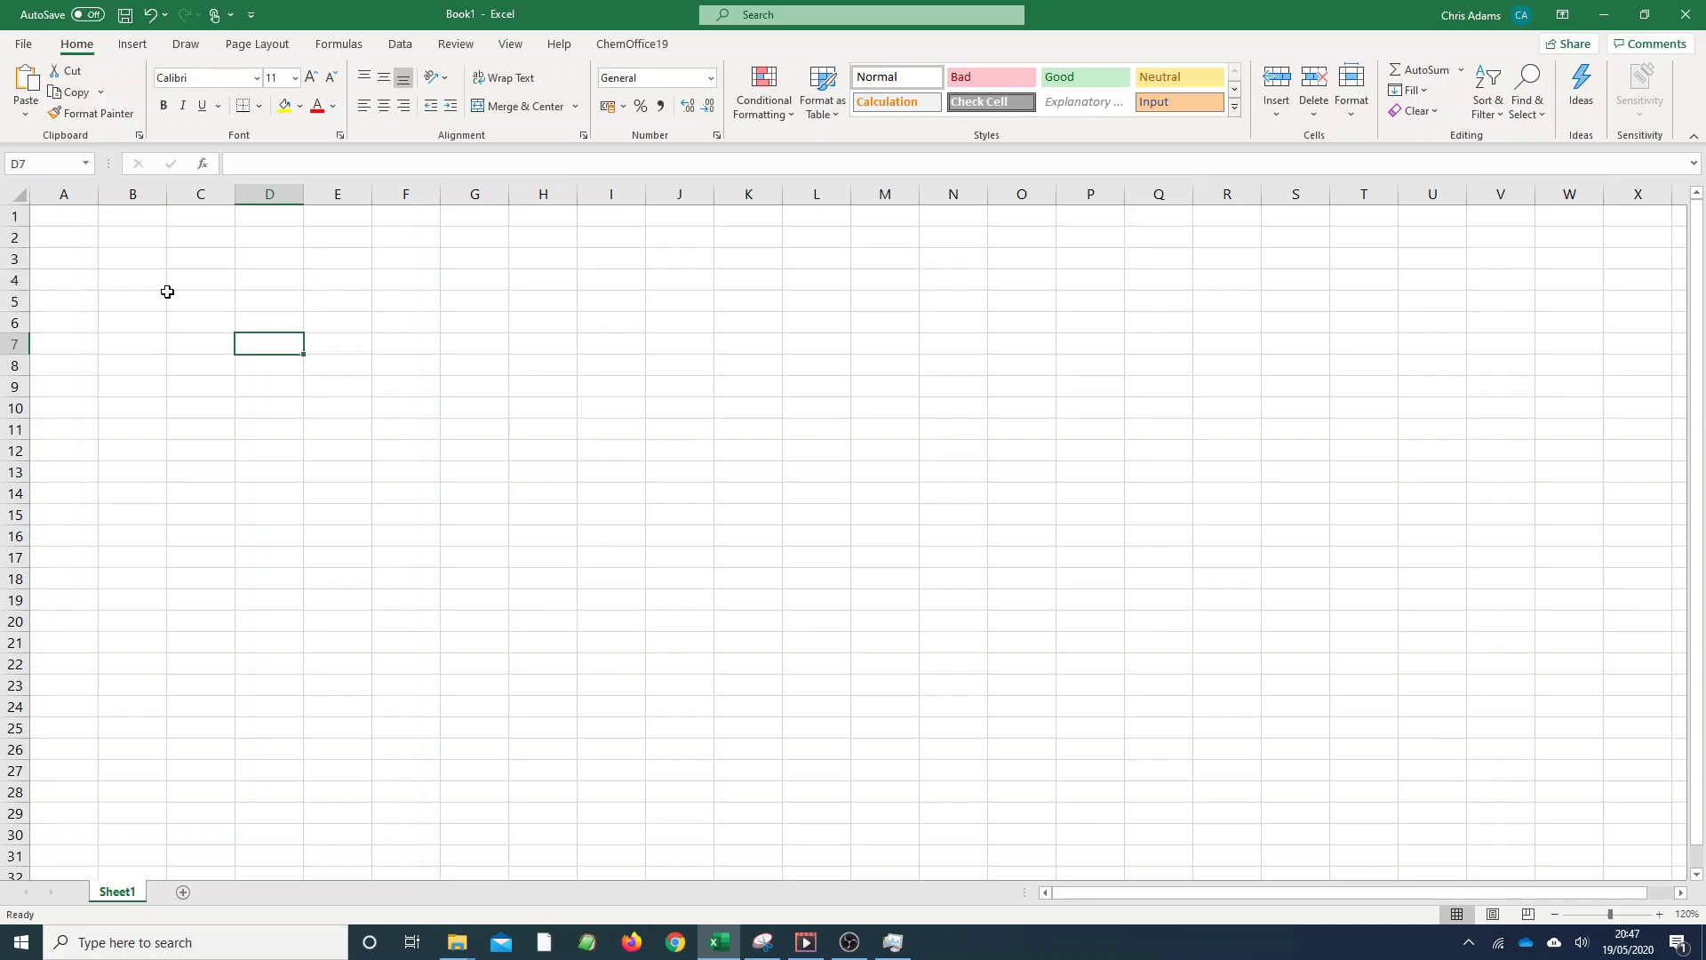
key("Right")
key("Right")
key("Right")
key("Right")
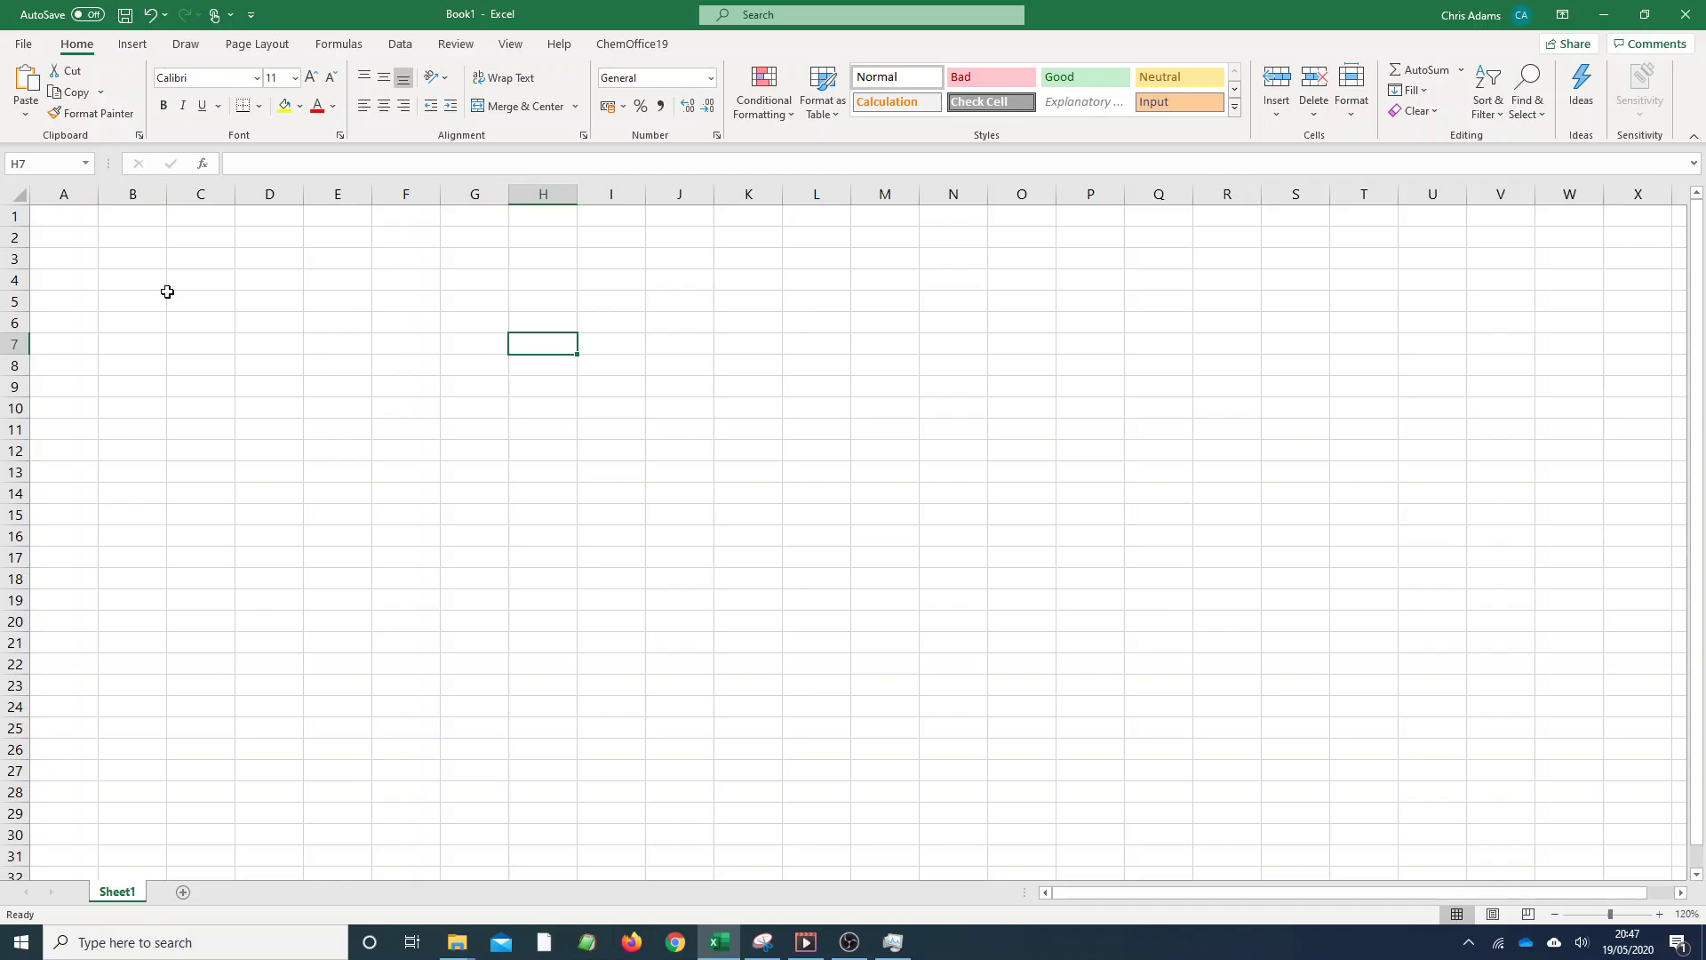
key("Up")
key("Up")
key("Up")
key("Up")
key("Left")
key("Left")
key("Left")
key("Left")
key("Left")
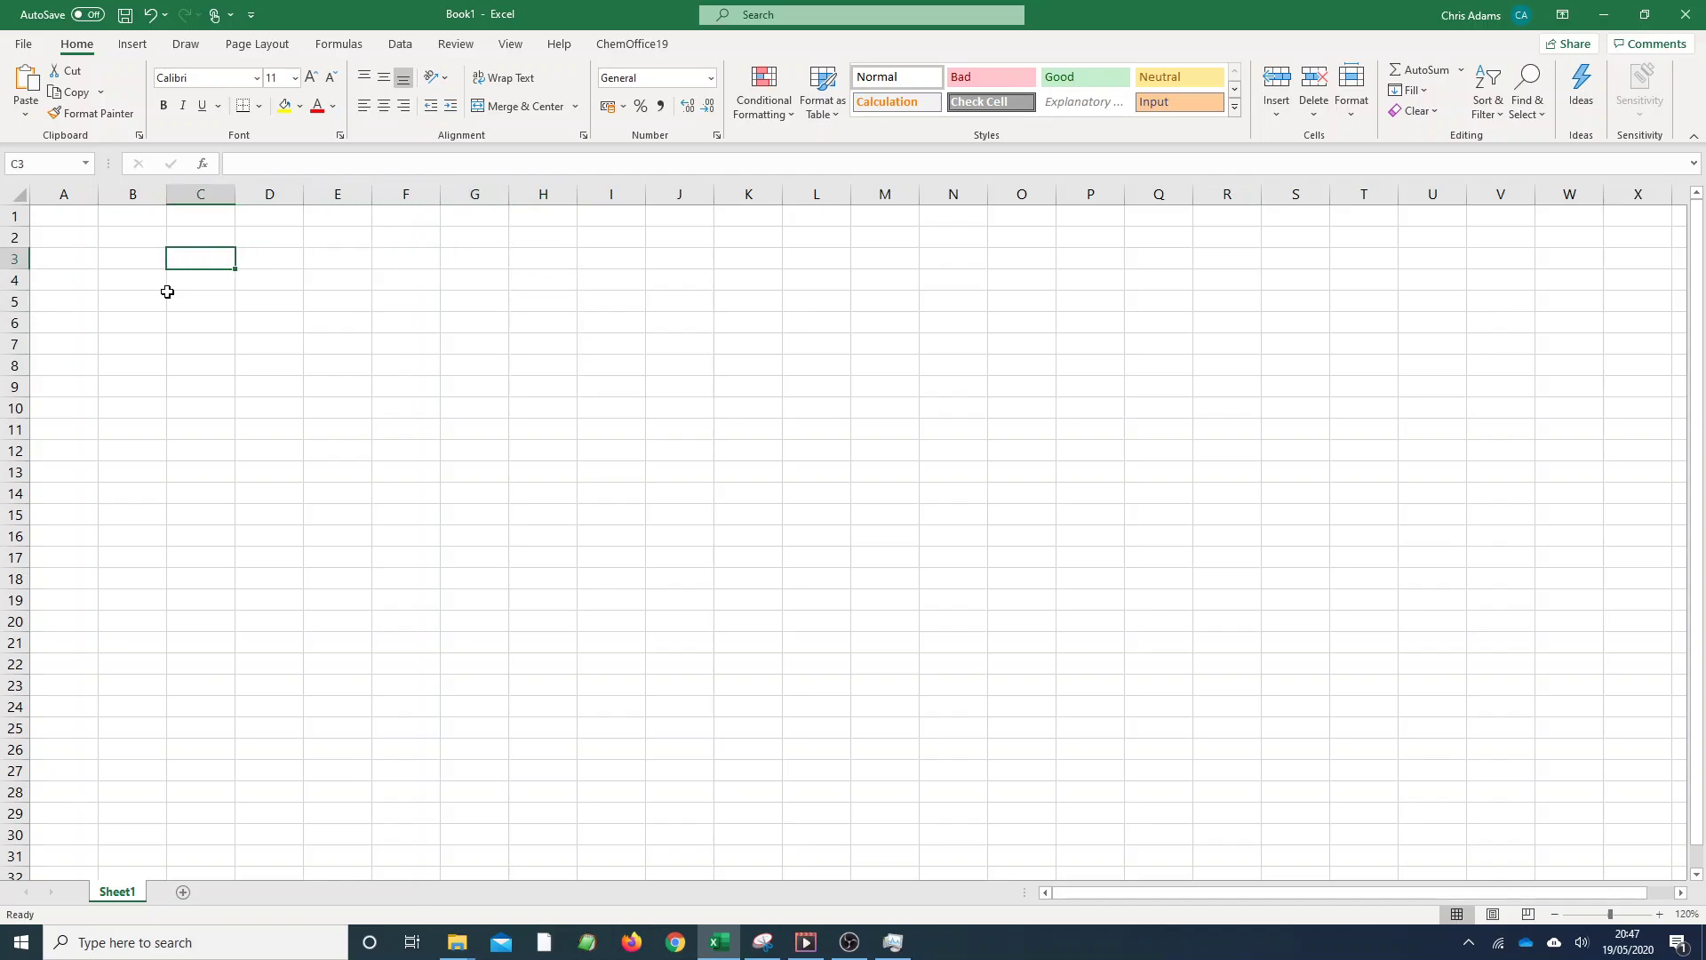
Step: Enter the heading "Teaspoons of ribena" in cell A2
key("Left")
key("Left")
key("Up")
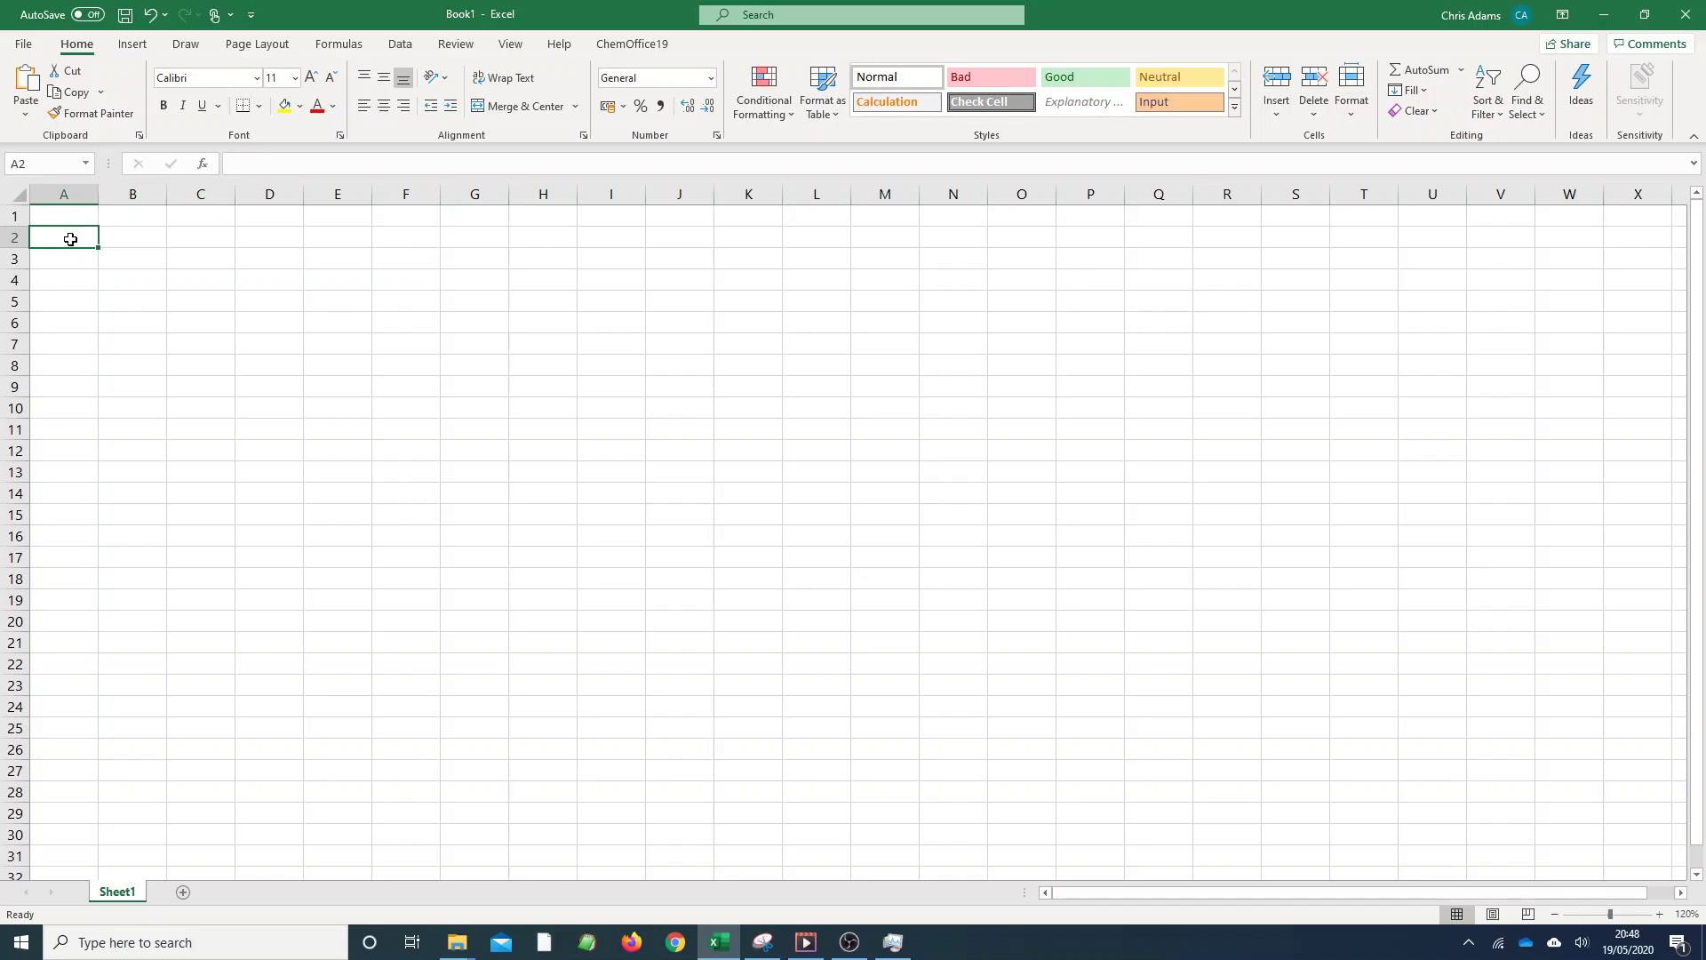
type("Teaspoo")
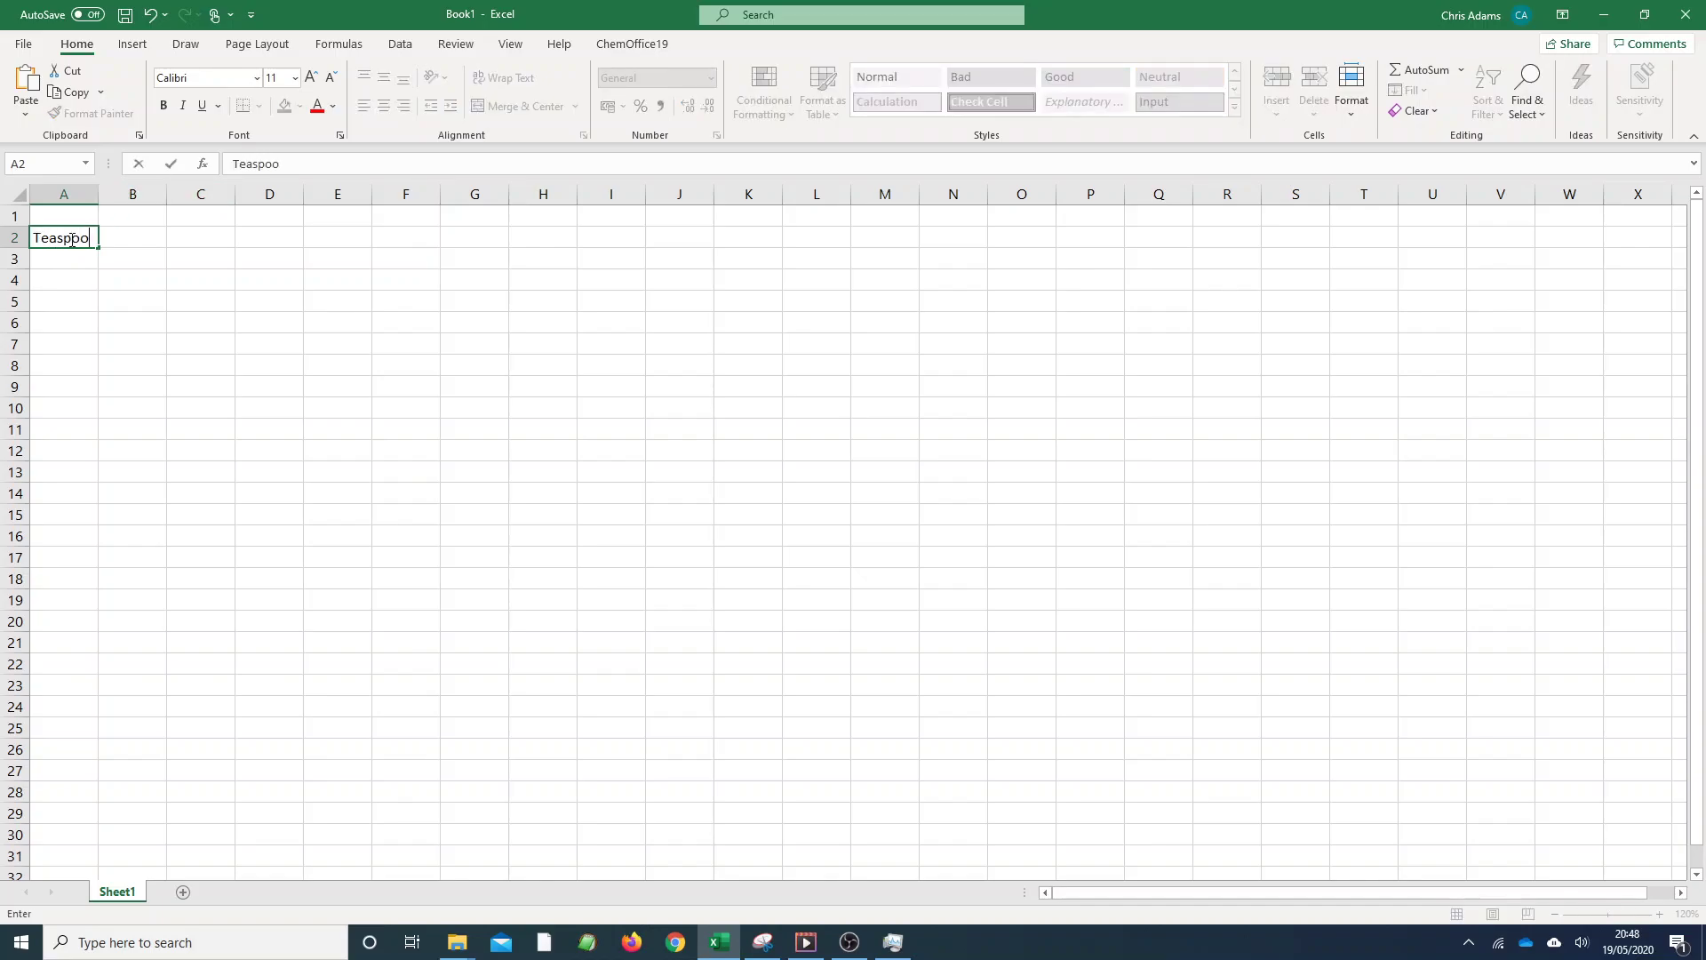
type("ns of ribena")
key("Return")
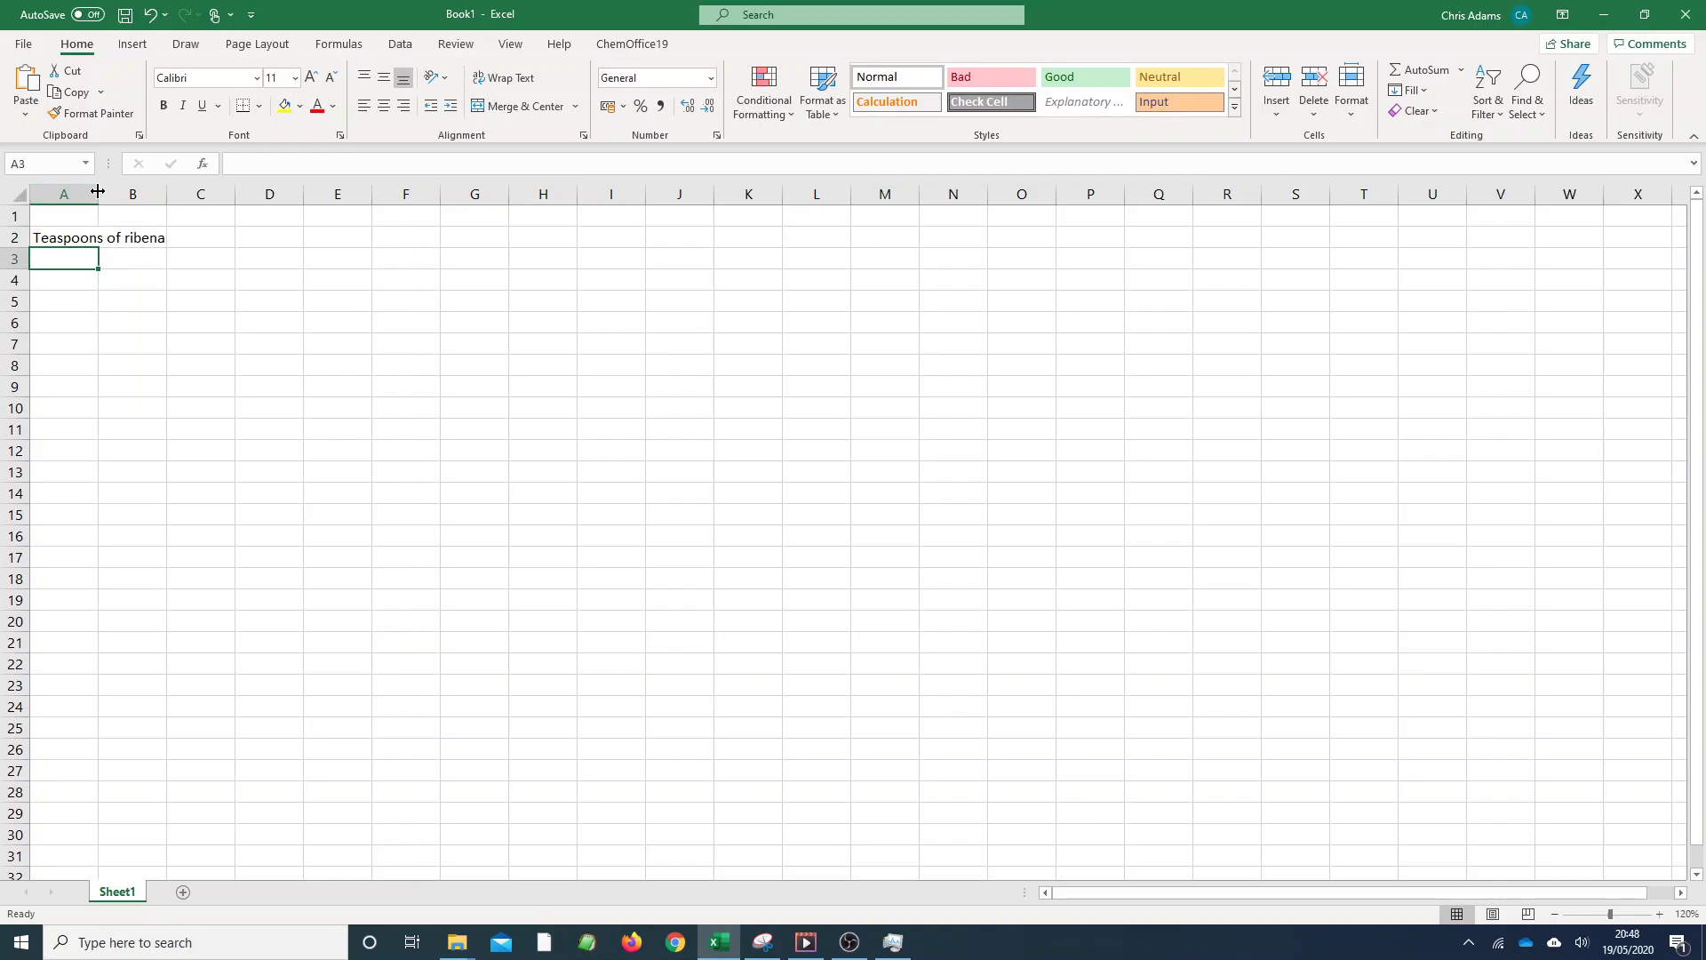
Step: Widen column A to fit the "Teaspoons of ribena" heading and make that heading bold
left_click_drag(98, 191, 178, 194)
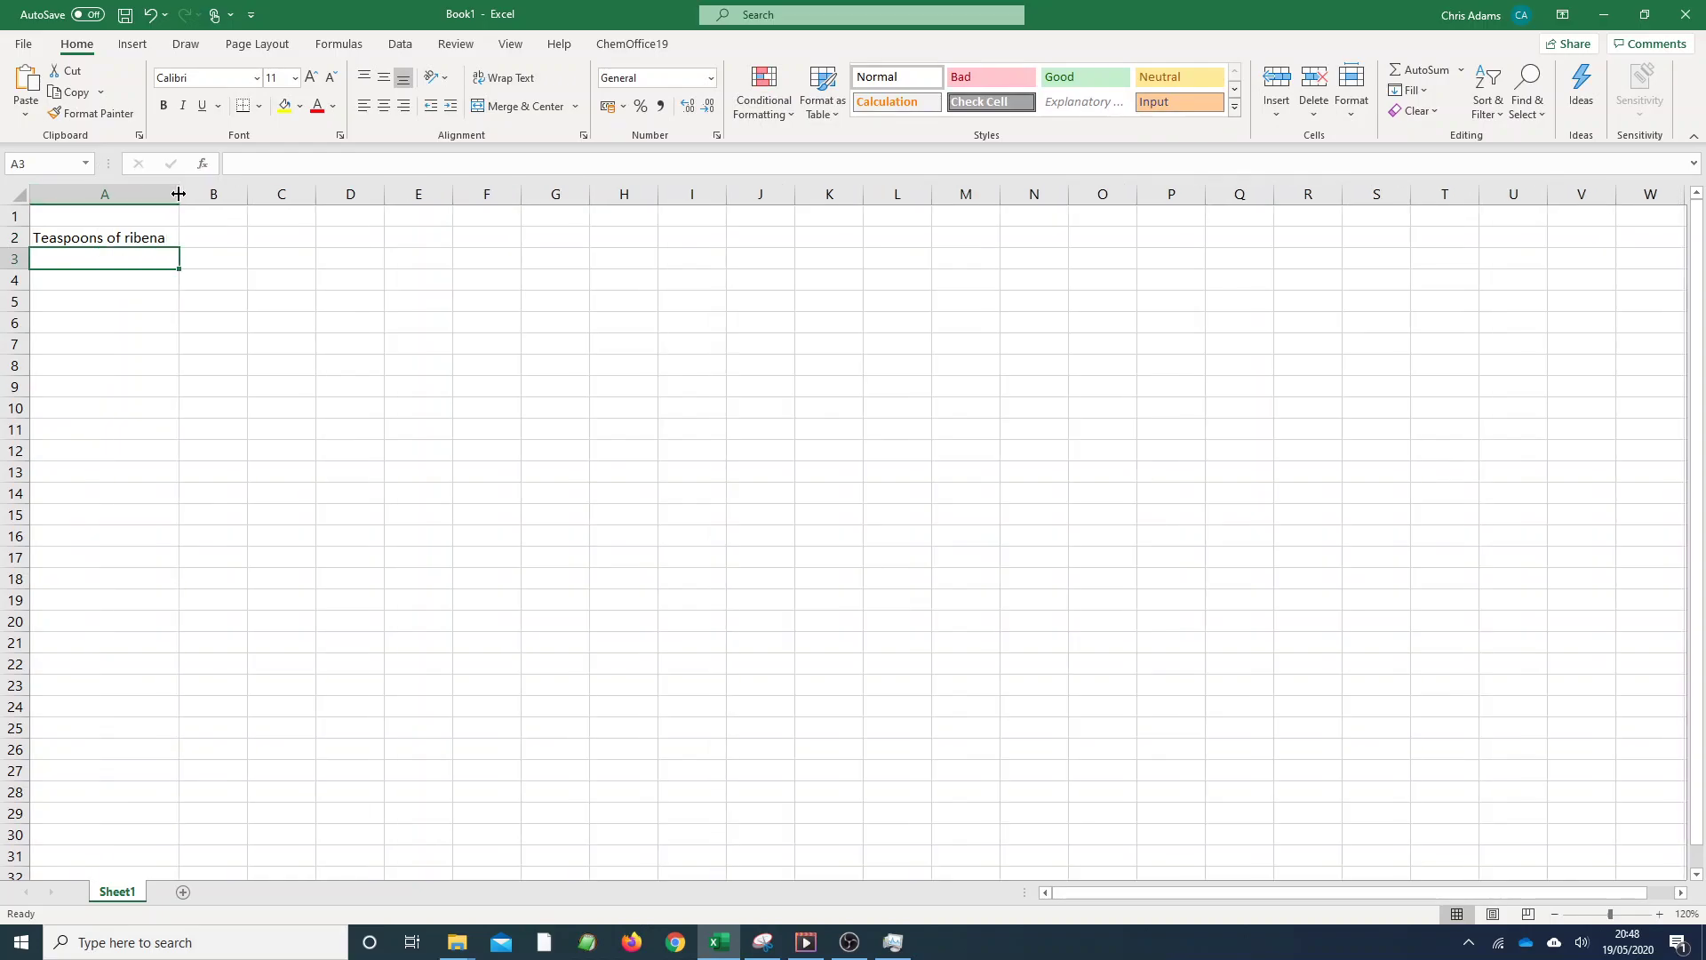
left_click(156, 230)
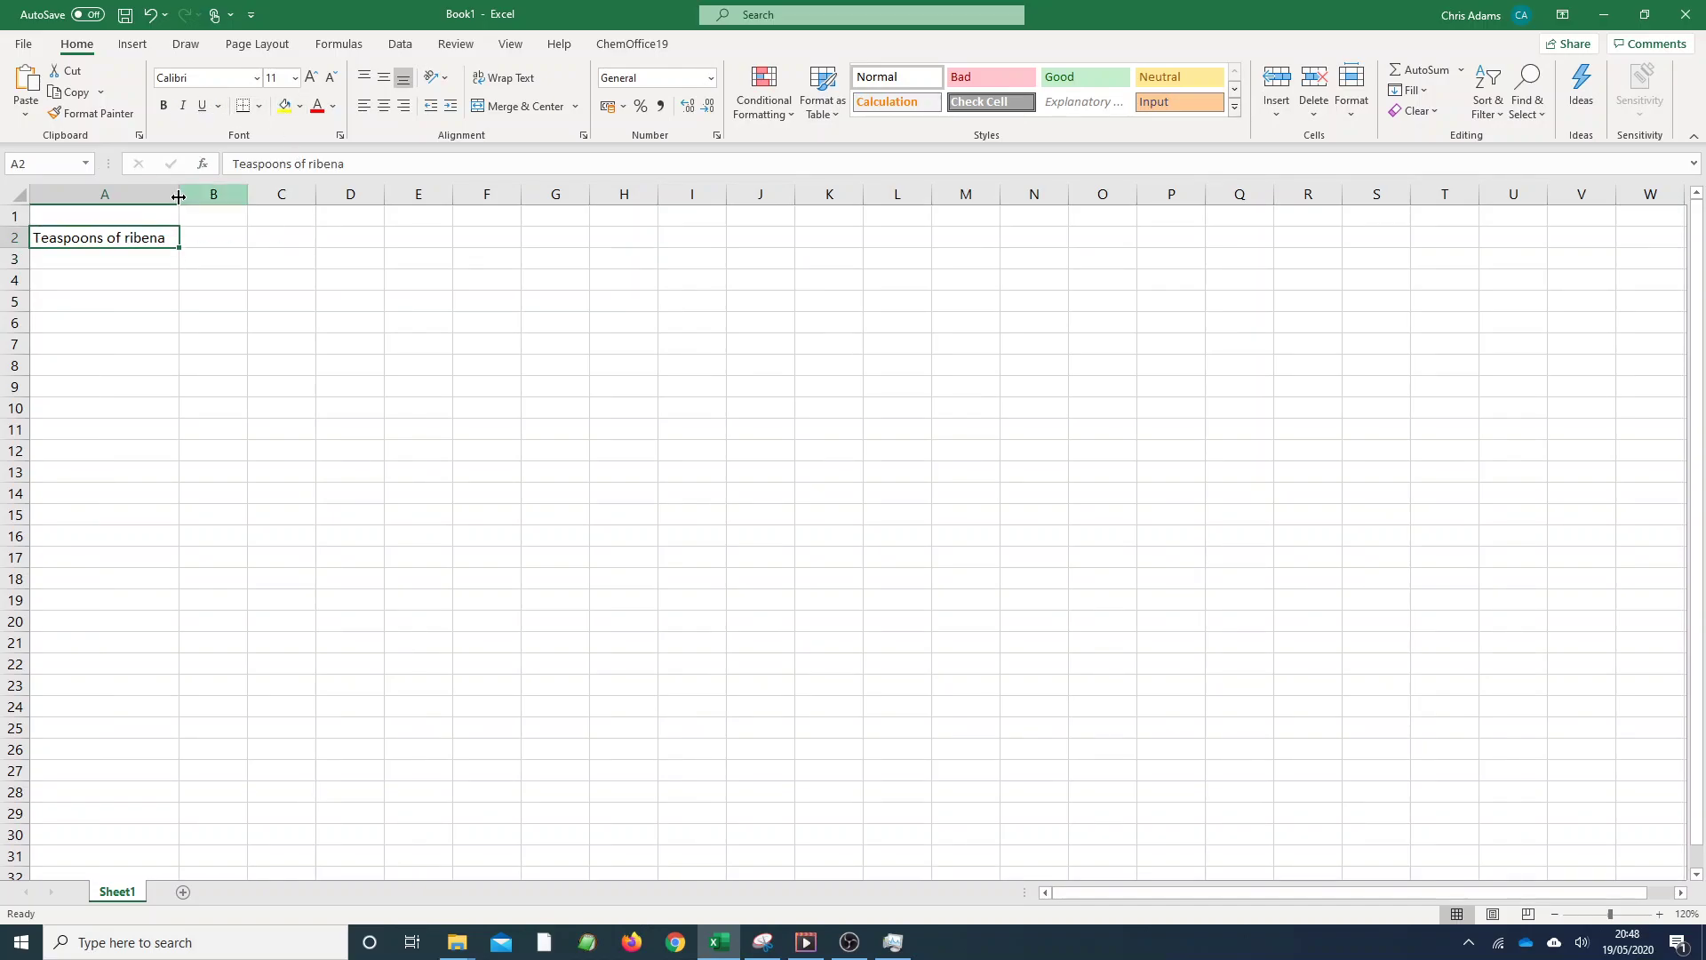
left_click(164, 106)
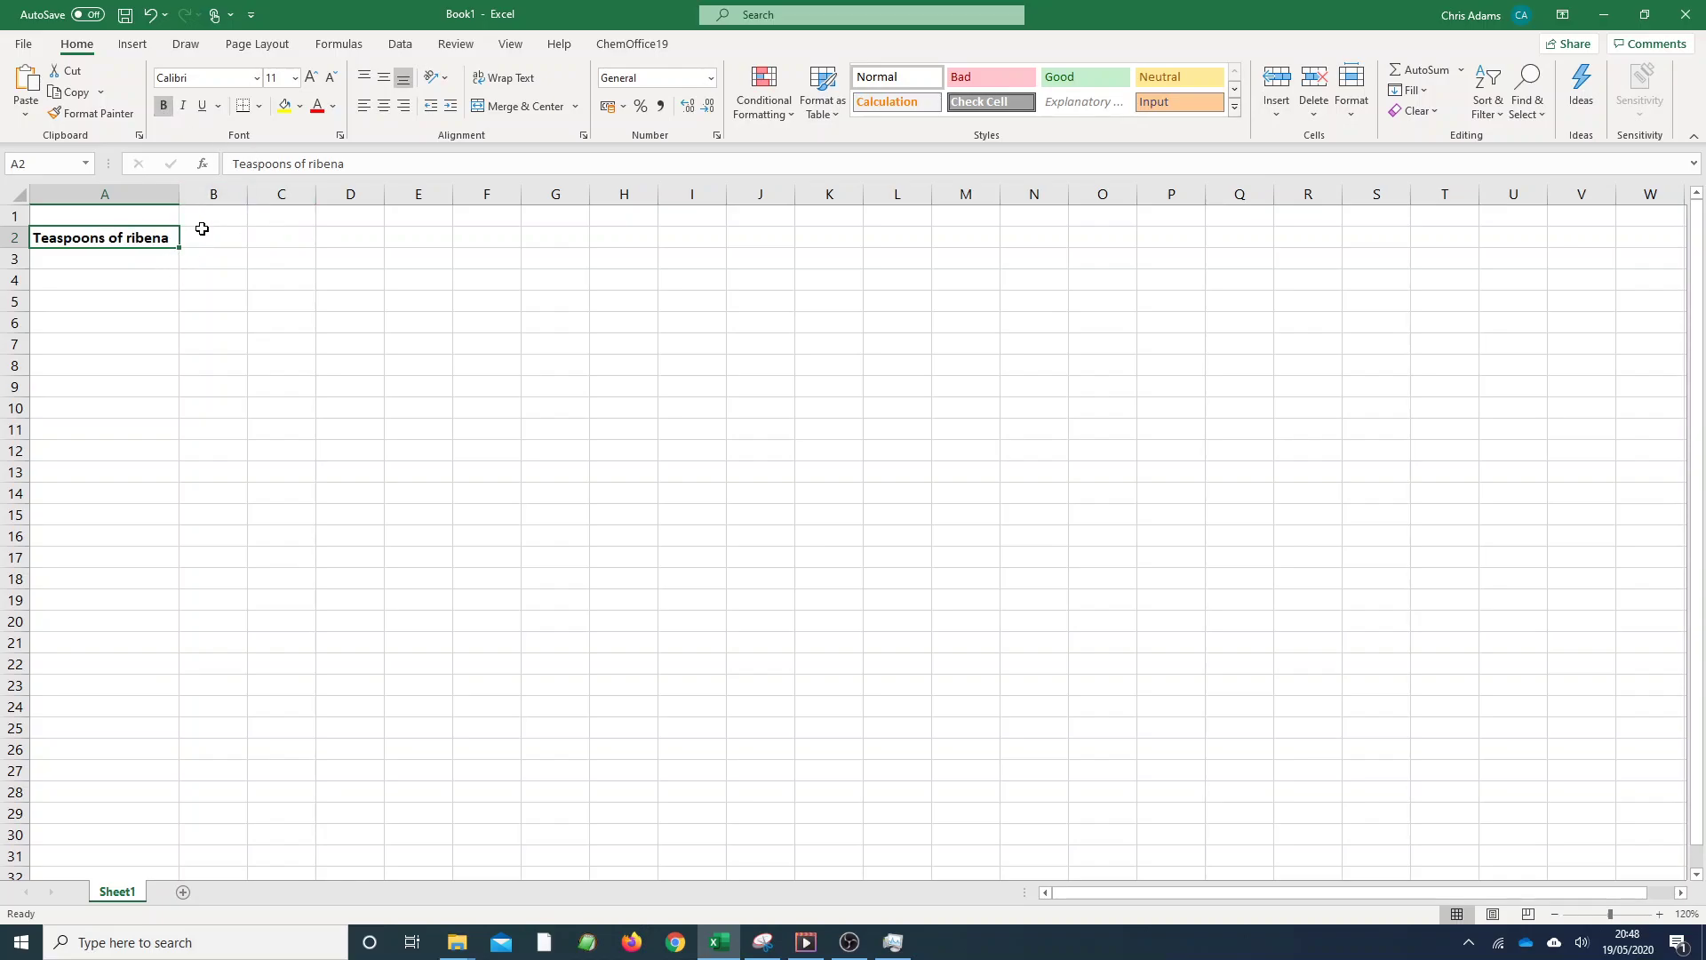
Step: Fill cells A3 to A9 with the teaspoon amounts 0, 0.5, 1, 1.5, 2, 2.5 and 3
left_click(126, 257)
type("0")
key("Return")
type("0.5")
key("Return")
type("1")
key("Return")
type("1.5")
key("Return")
type("2")
key("Return")
type("2.5")
key("Return")
type("3")
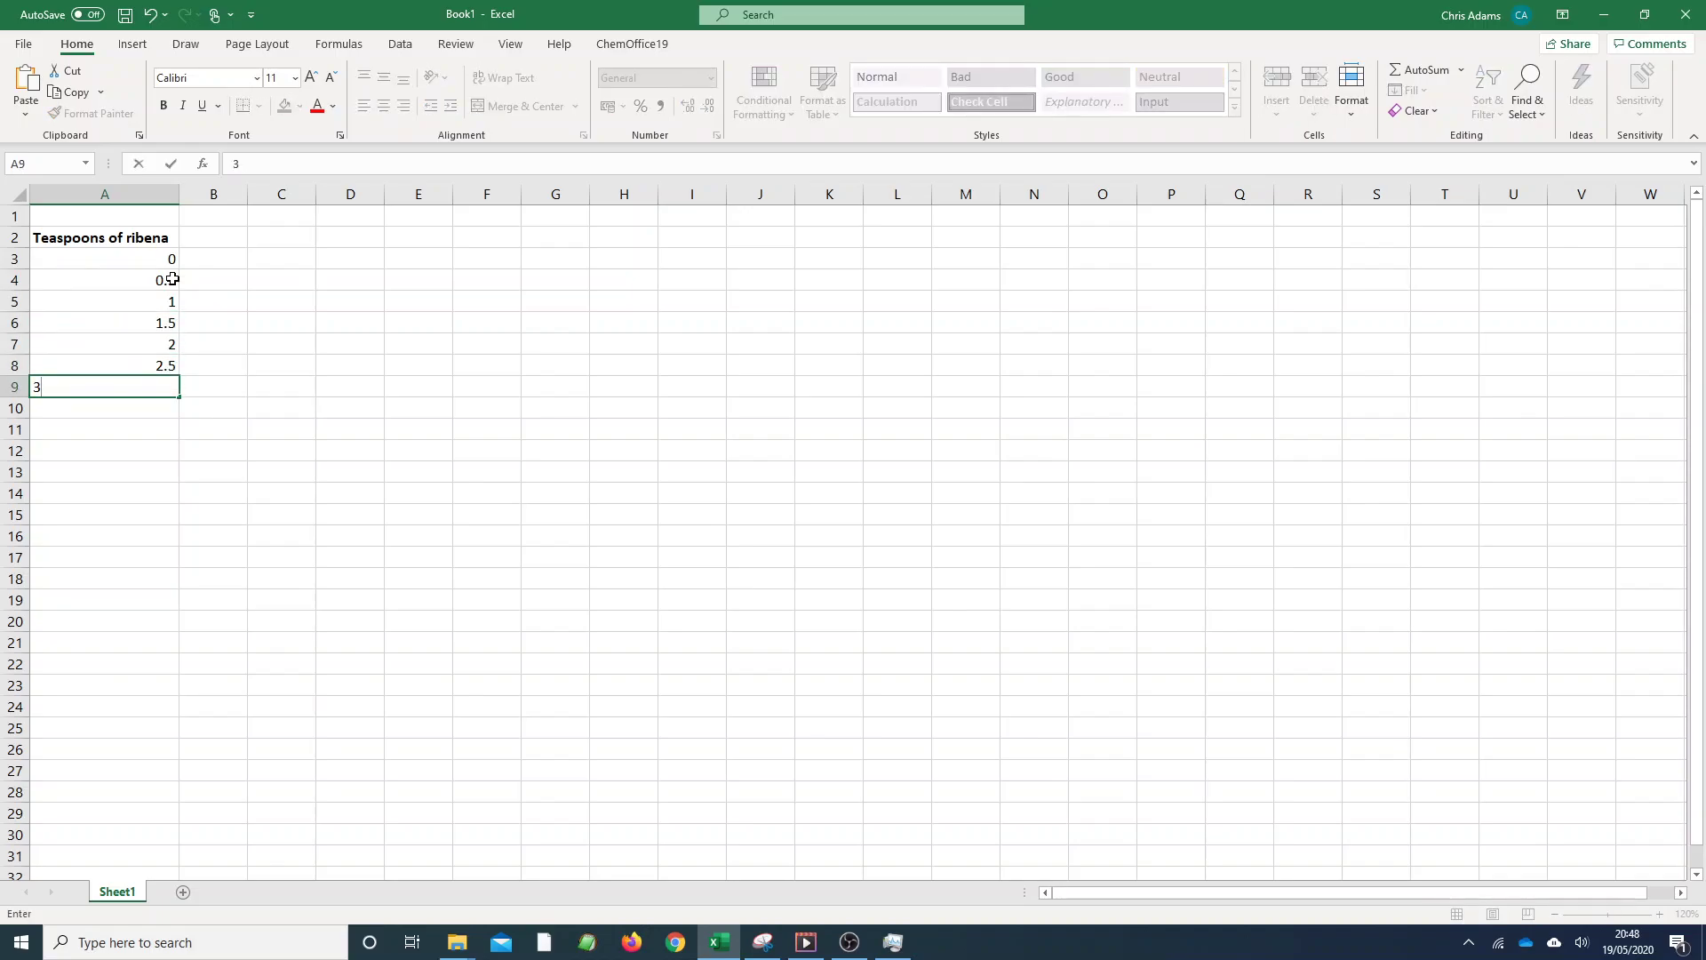
key("Tab")
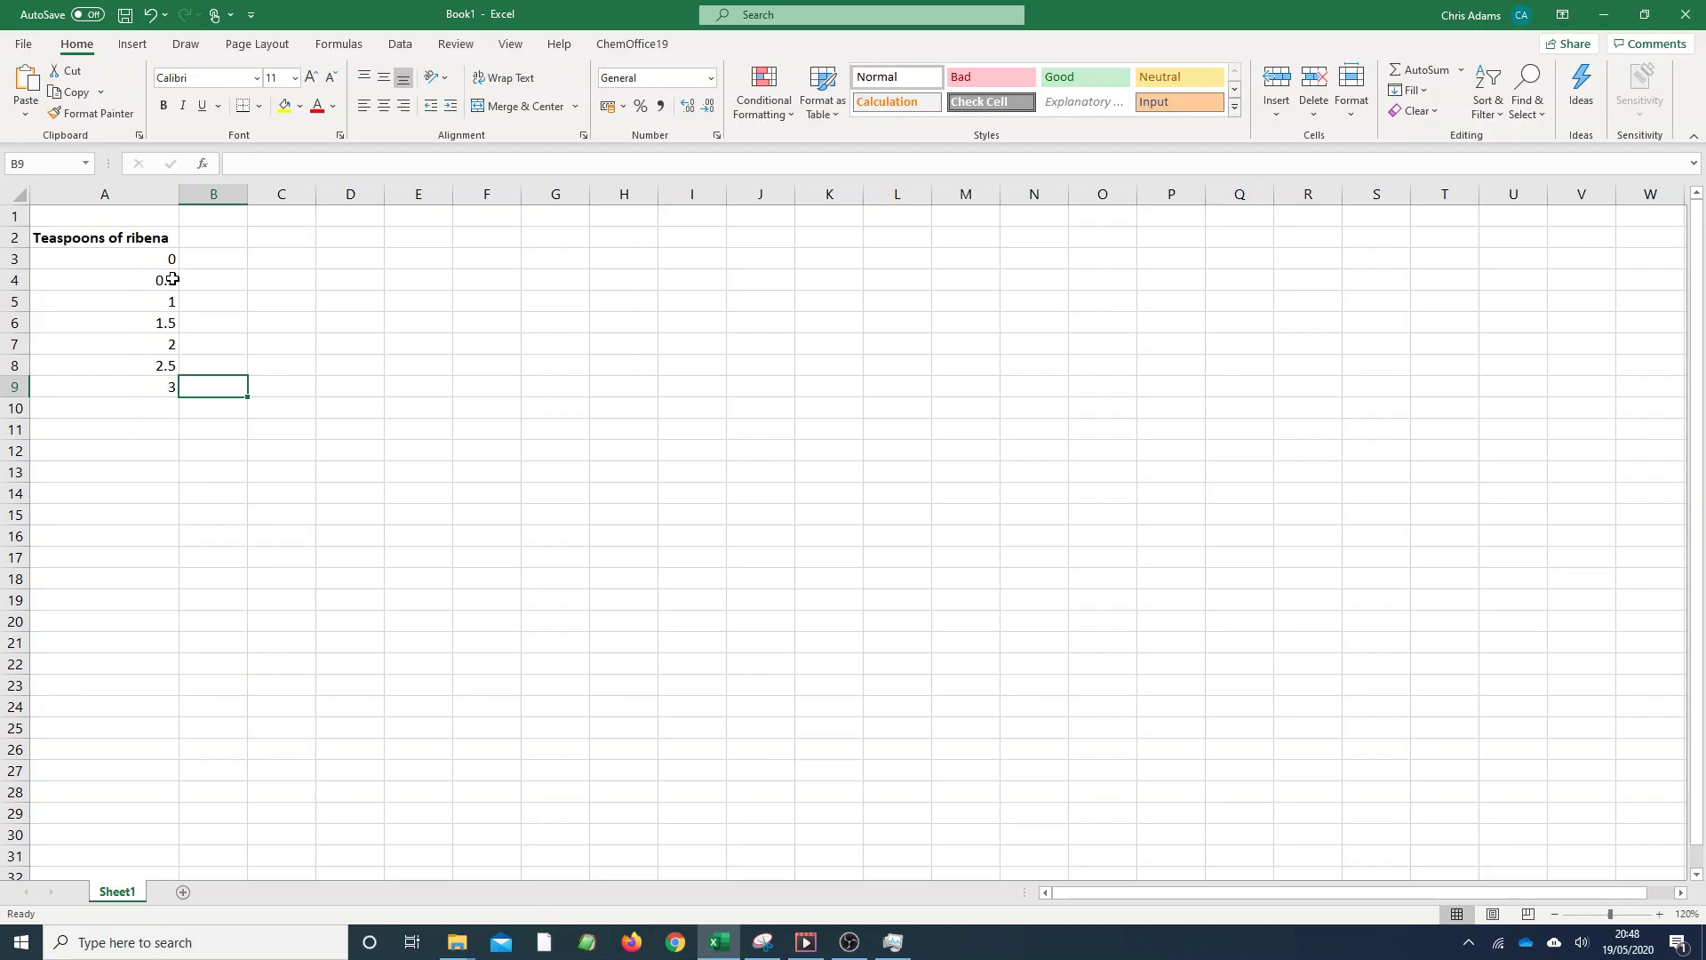
Step: Enter the heading "Measured RGB values" in cell B1 and make it bold
key("Up")
key("Up")
key("Up")
key("Up")
key("Up")
key("Up")
key("Up")
key("Up")
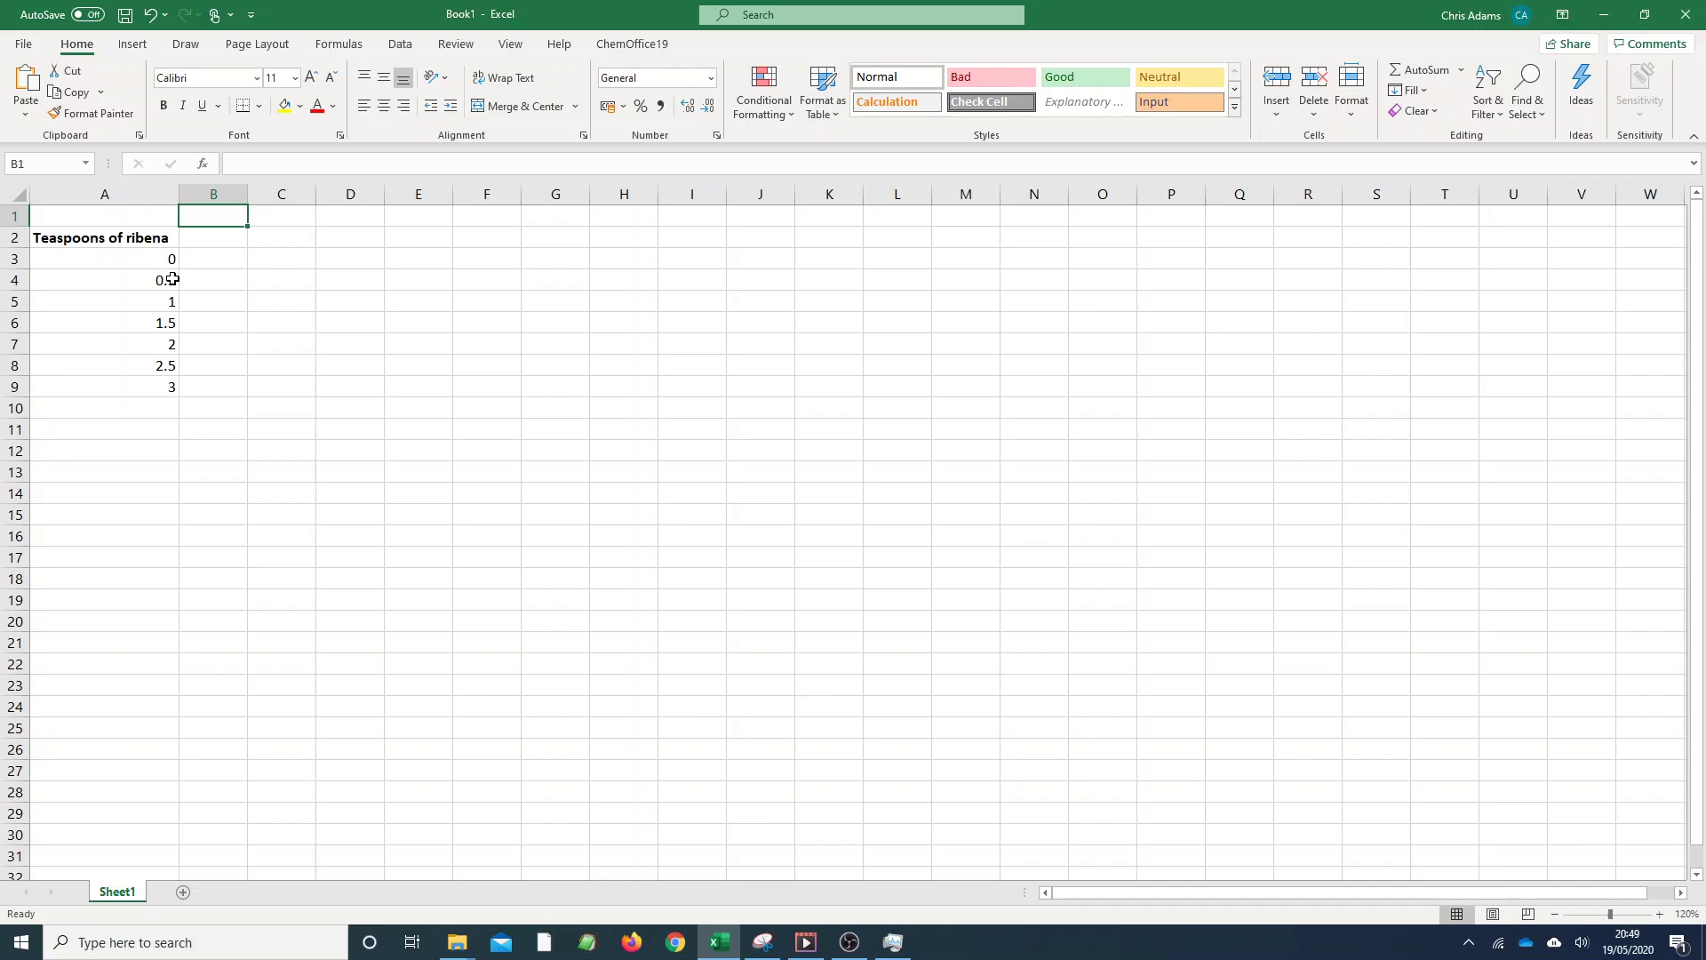
type("Measured RGB values")
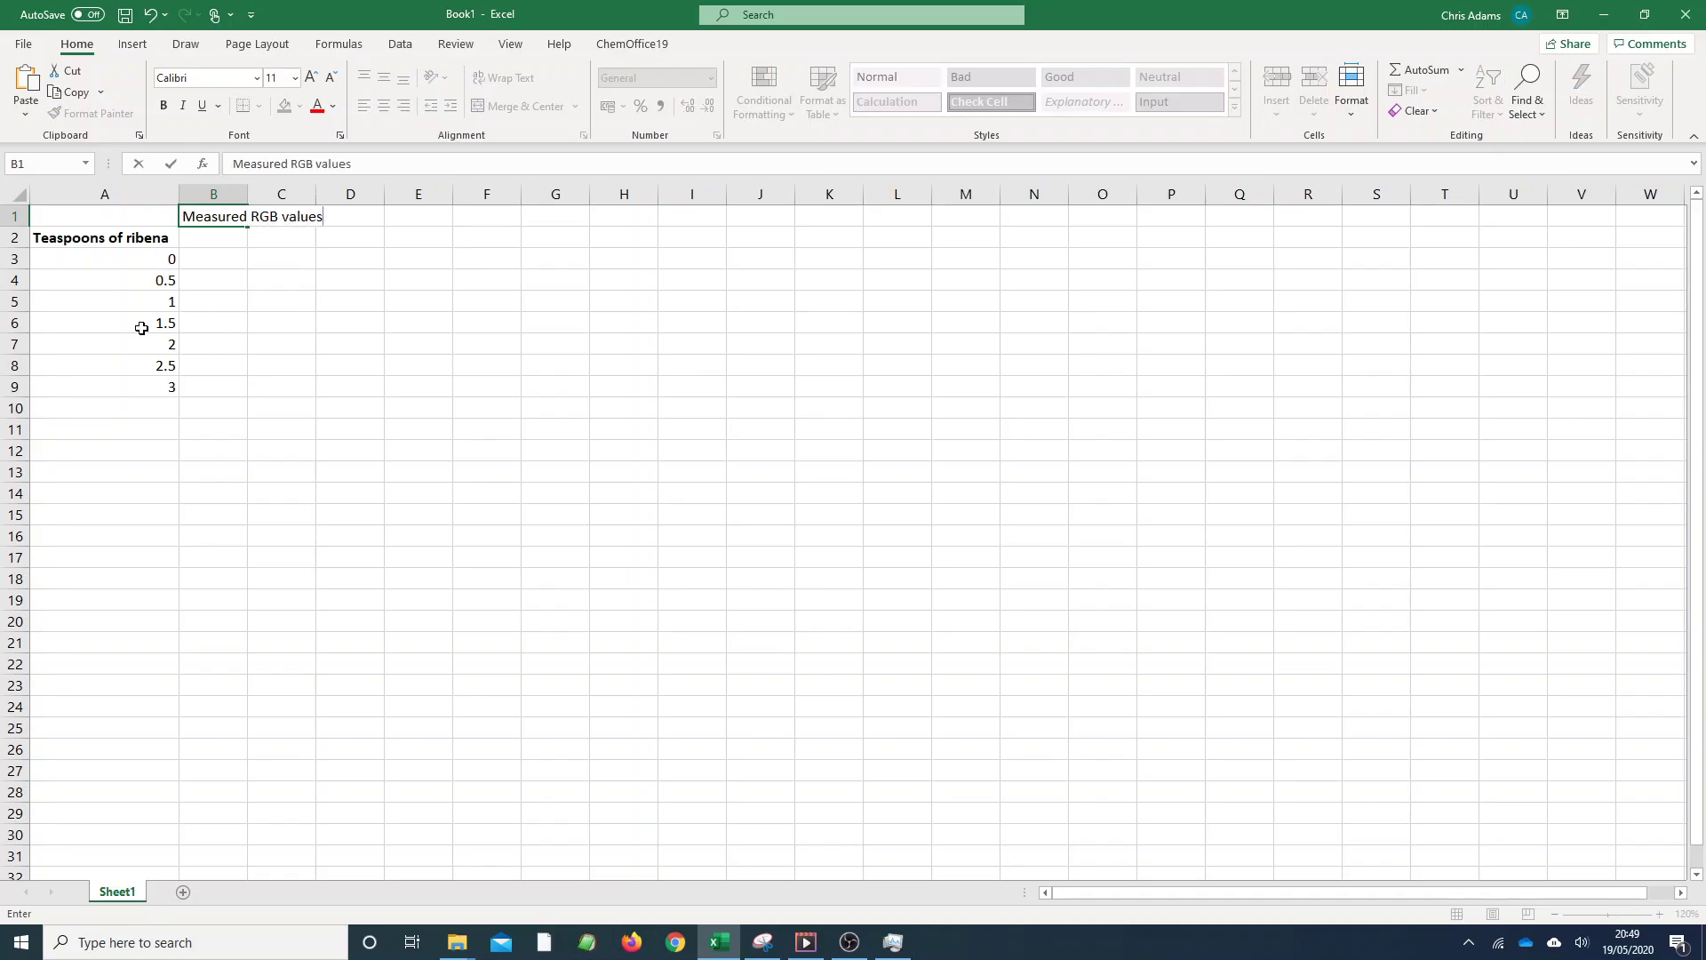
left_click(164, 106)
triple_click(205, 217)
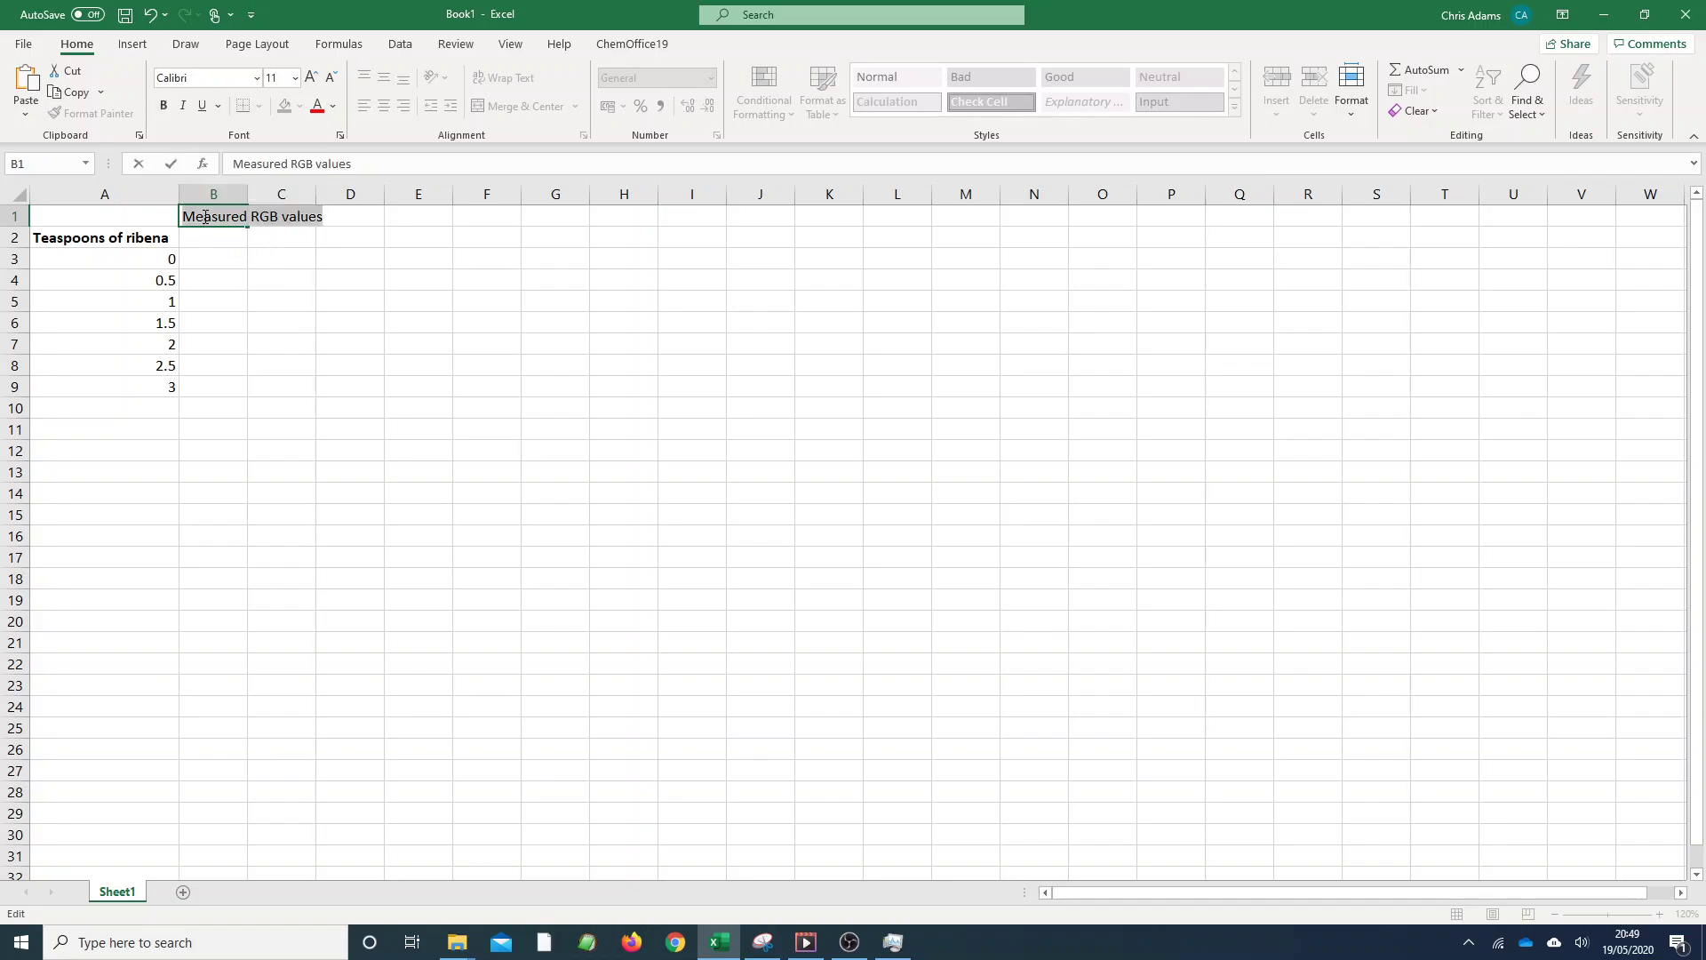
left_click(164, 106)
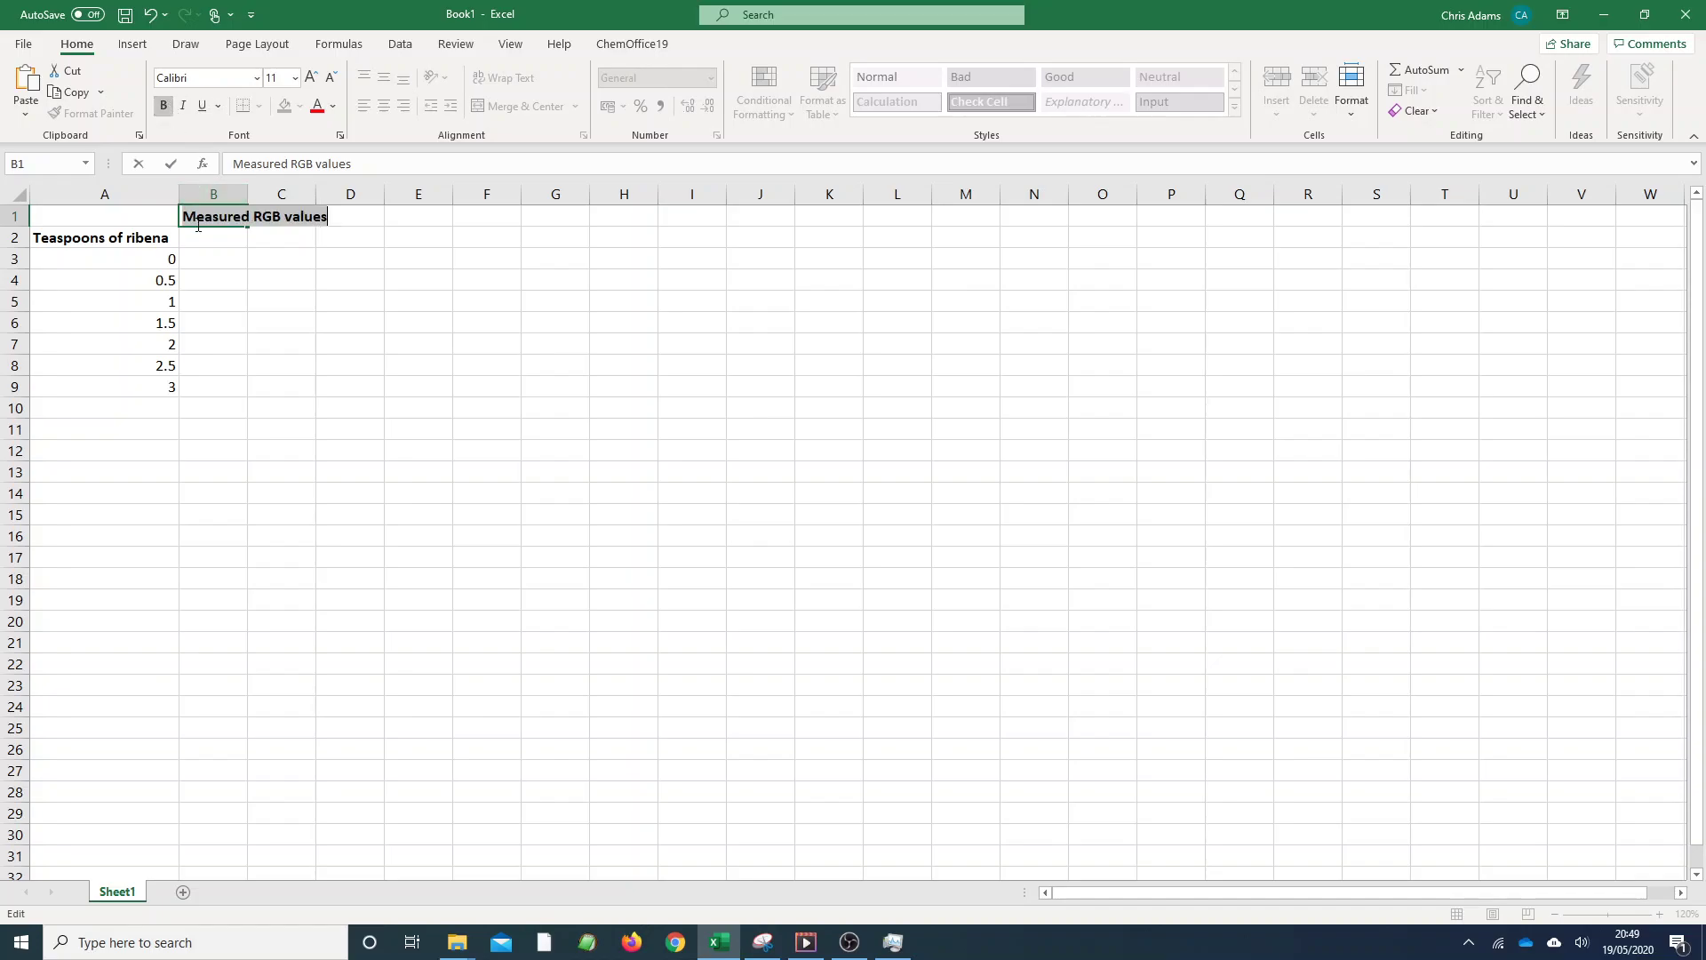
Step: Label the columns under the measured values heading R, G and B in cells B2, C2 and D2
left_click(202, 236)
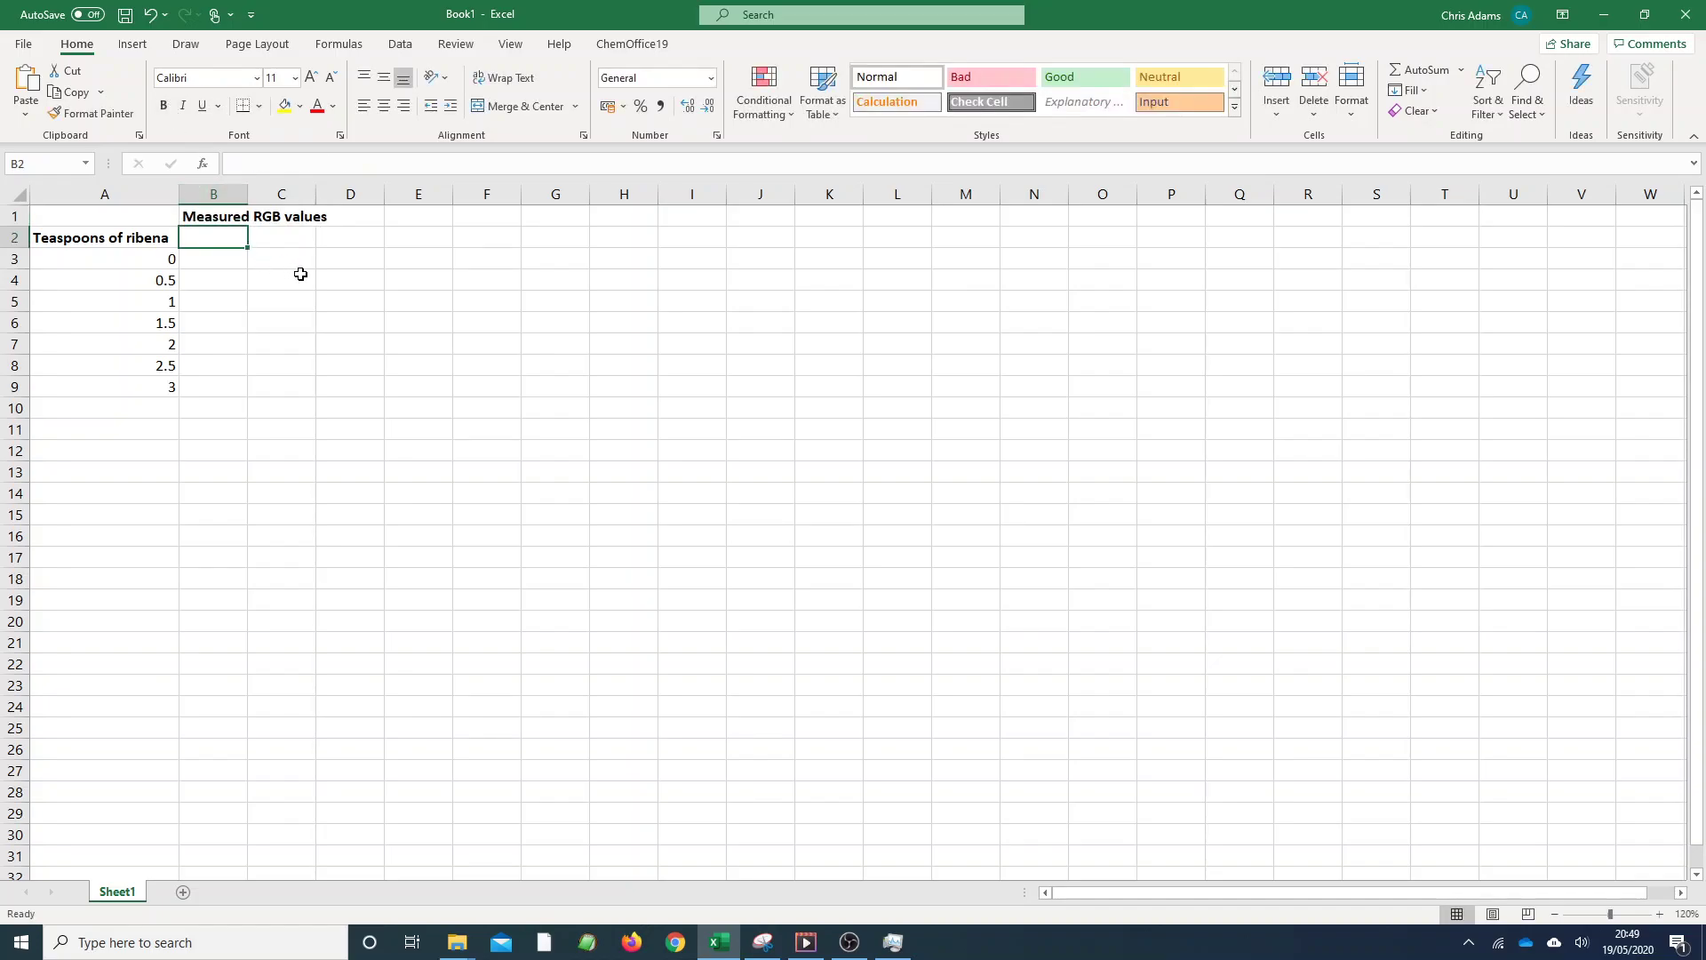
type("R")
key("Tab")
type("G")
key("Tab")
type("B")
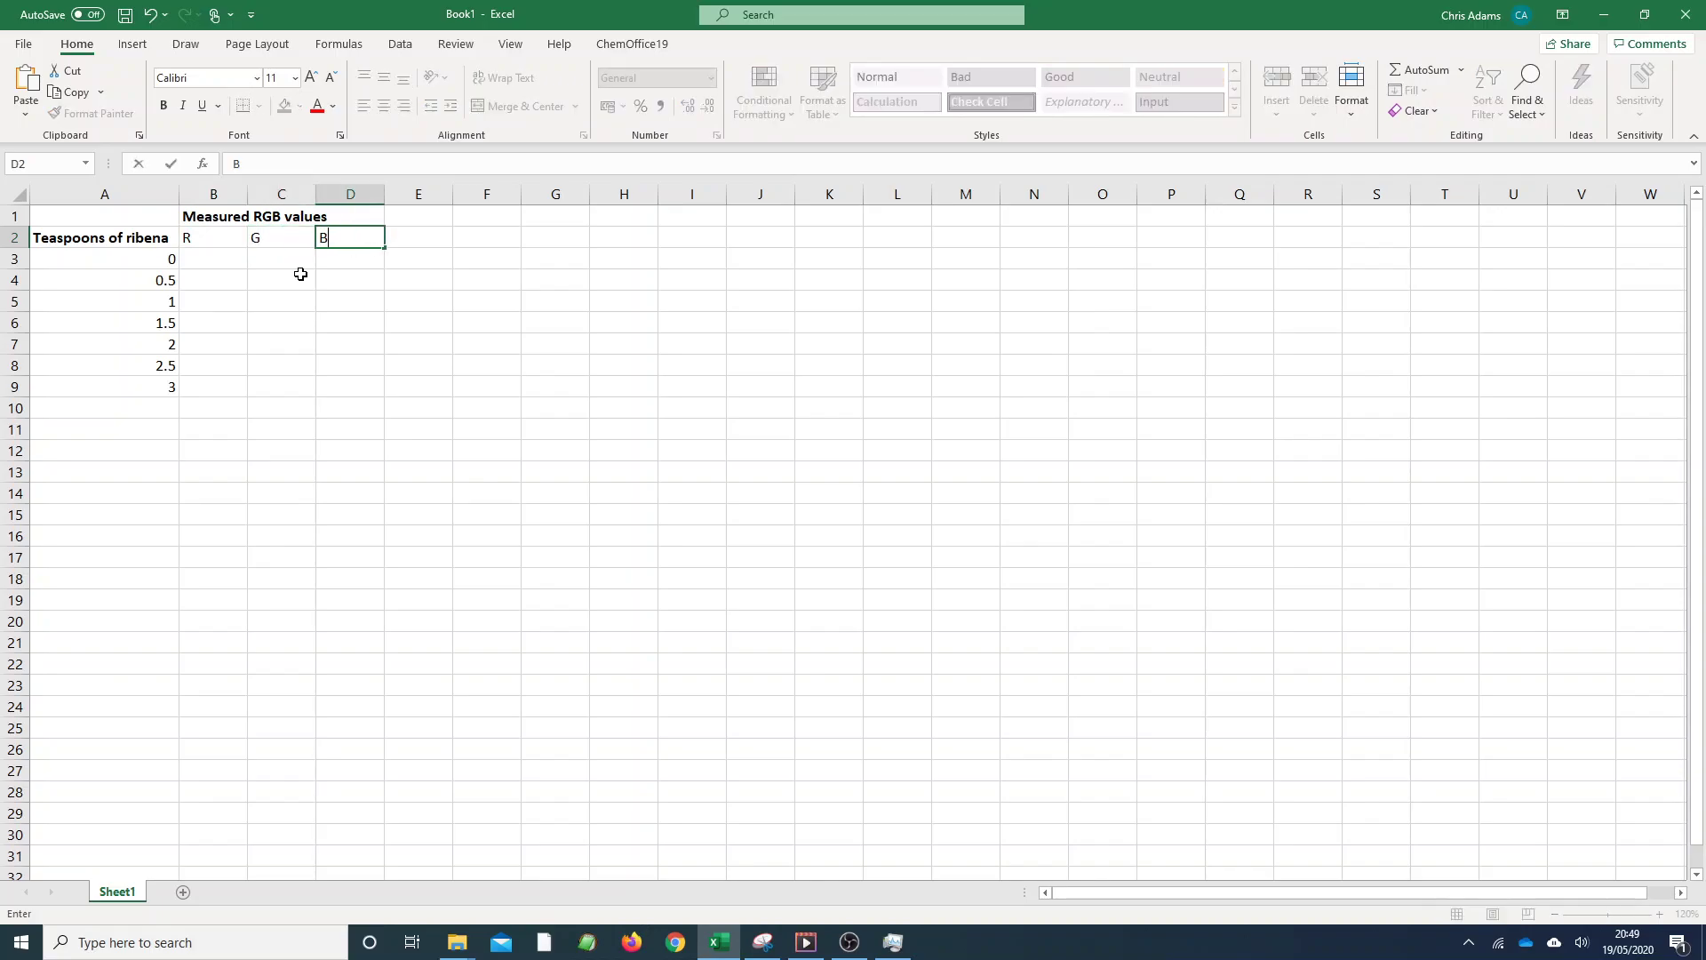
key("Down")
Step: Enter the RGB values 224, 229 and 220 for 0 teaspoons in cells B3 to D3
key("Left")
key("Left")
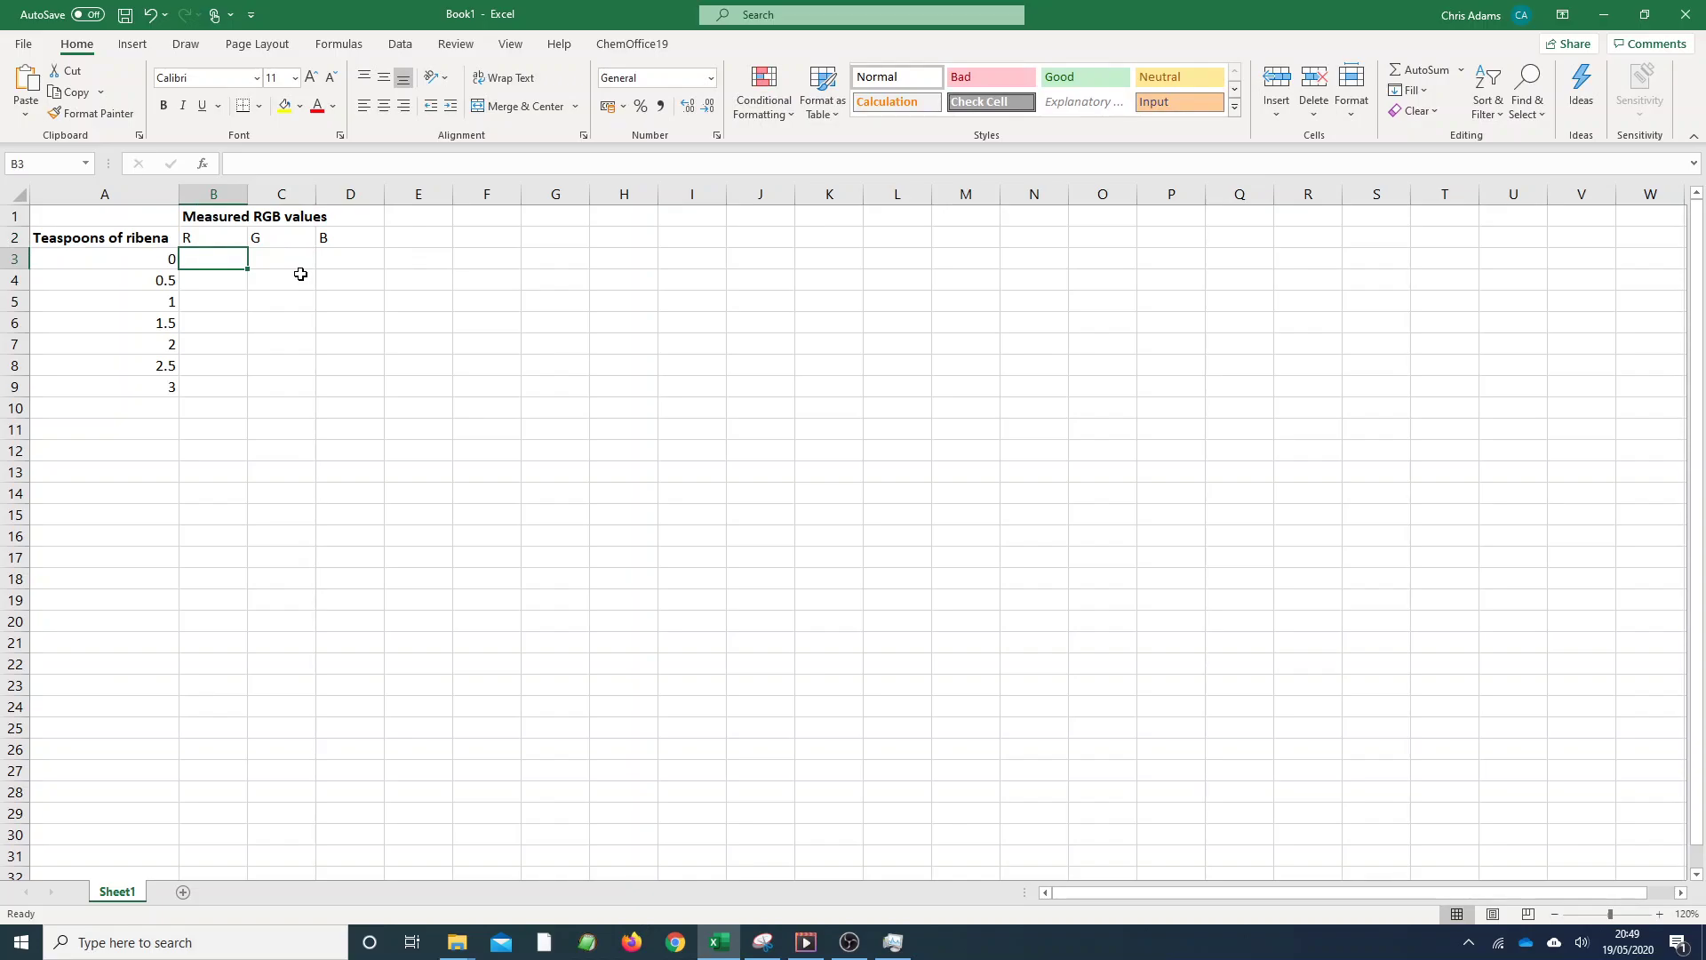
type("224")
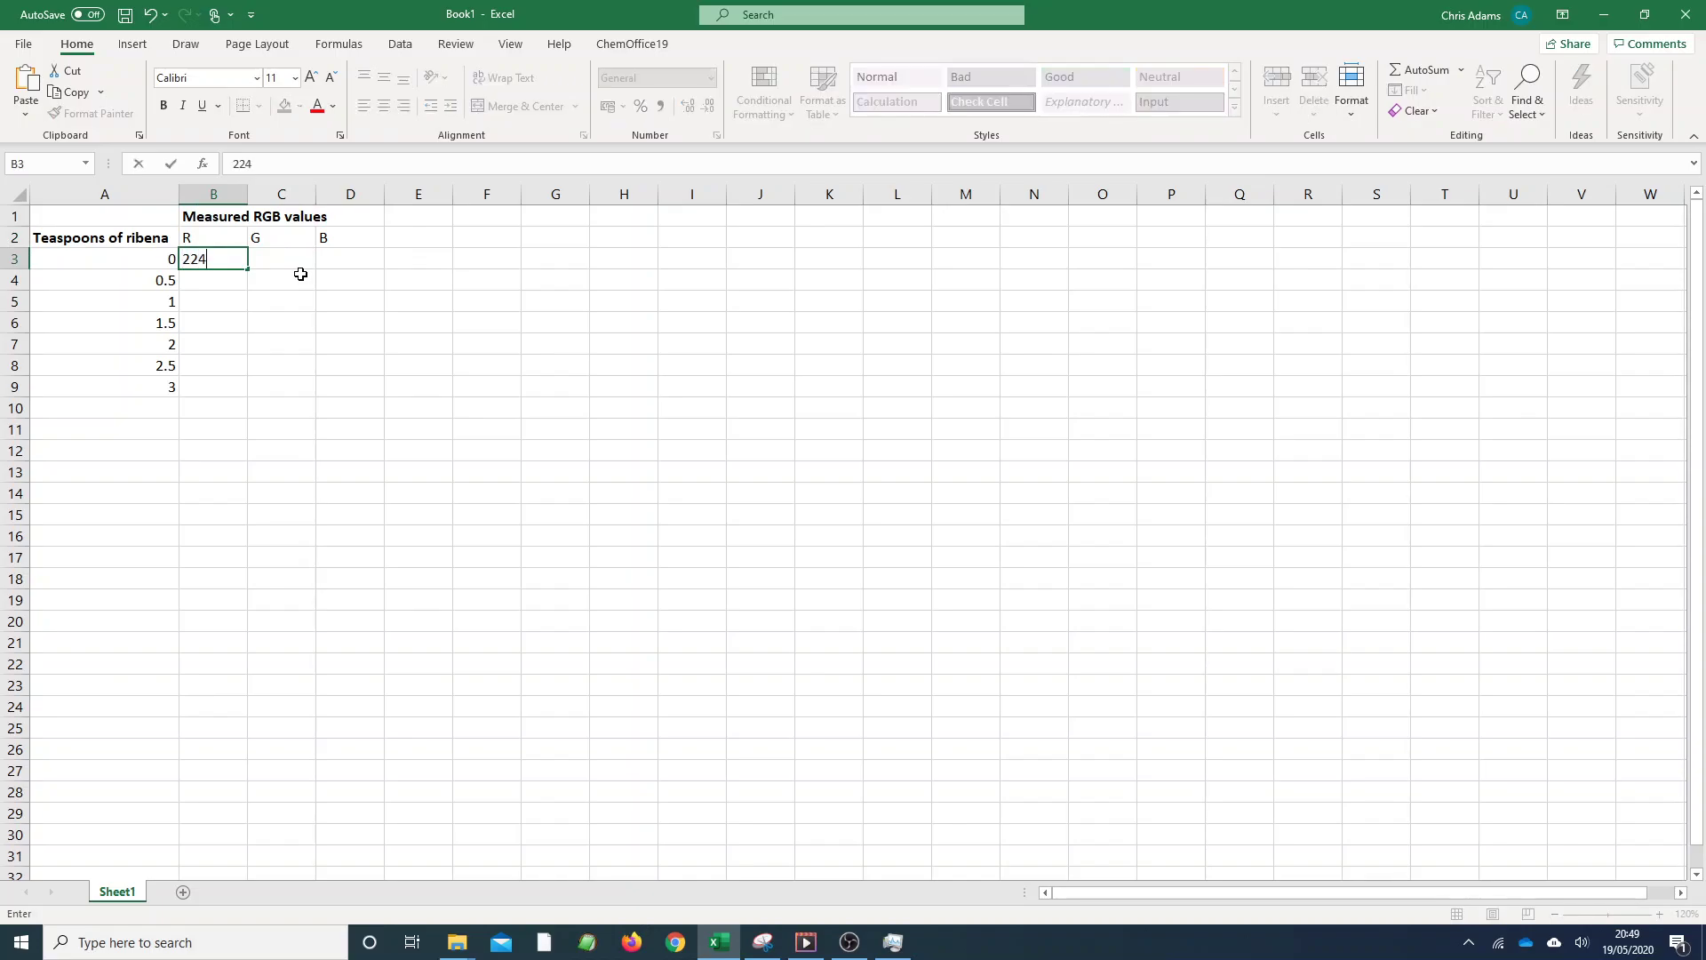
key("Right")
type("22")
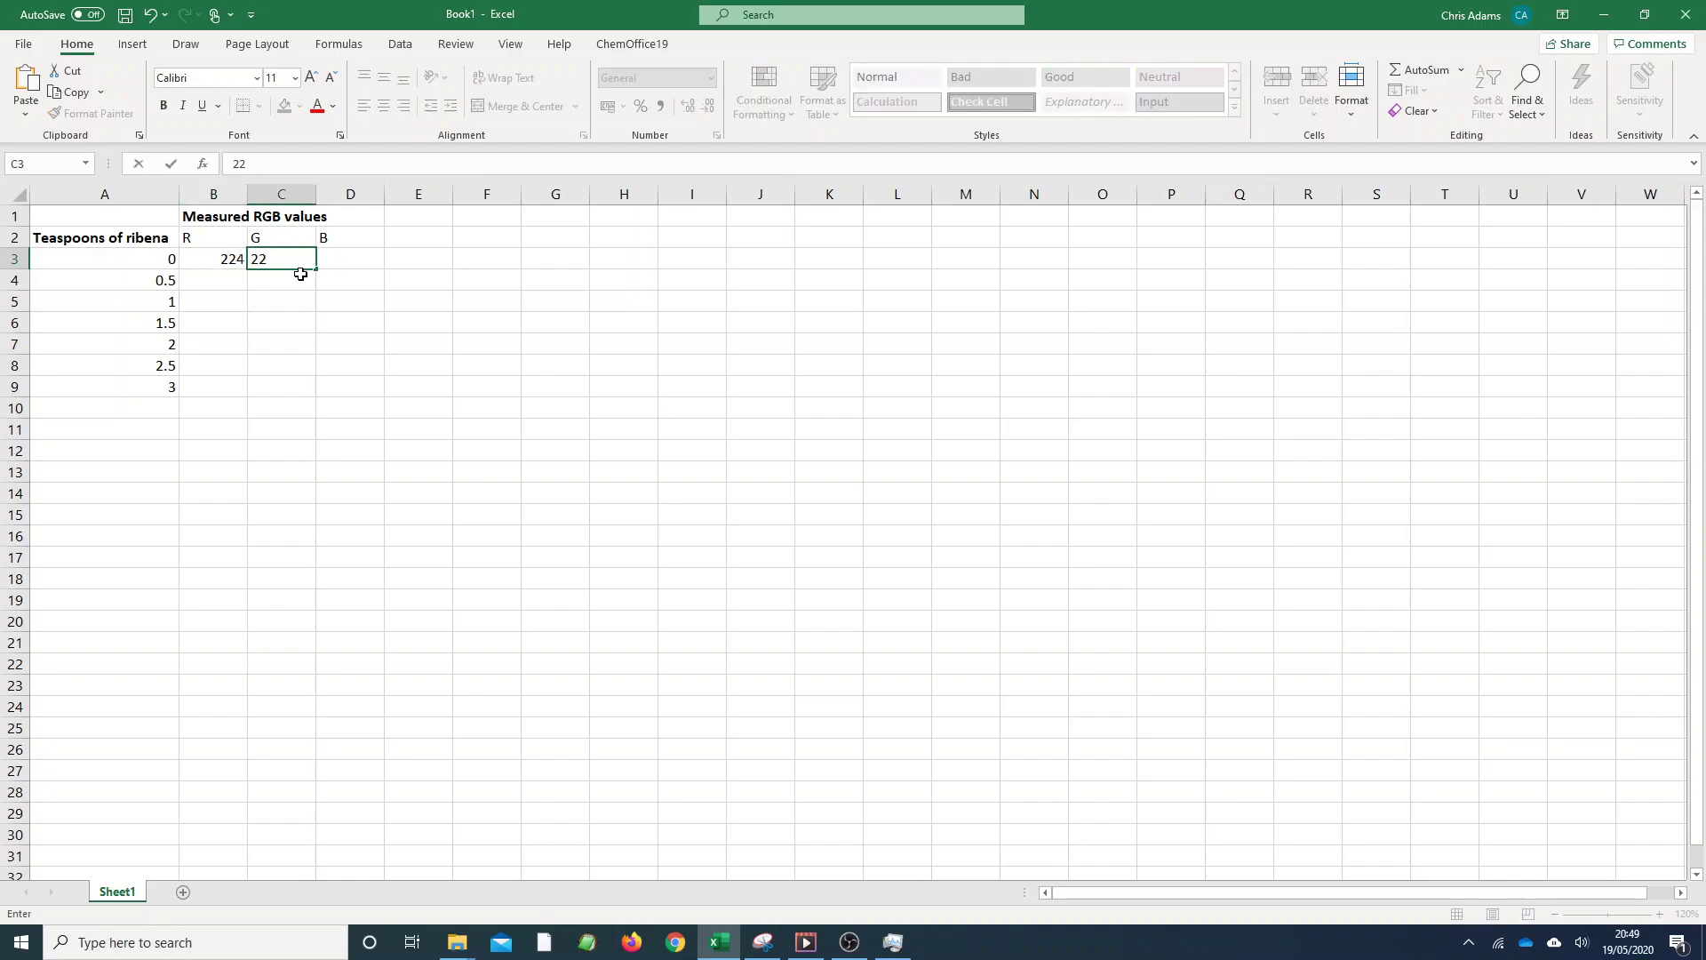
type("9")
key("Right")
type("220")
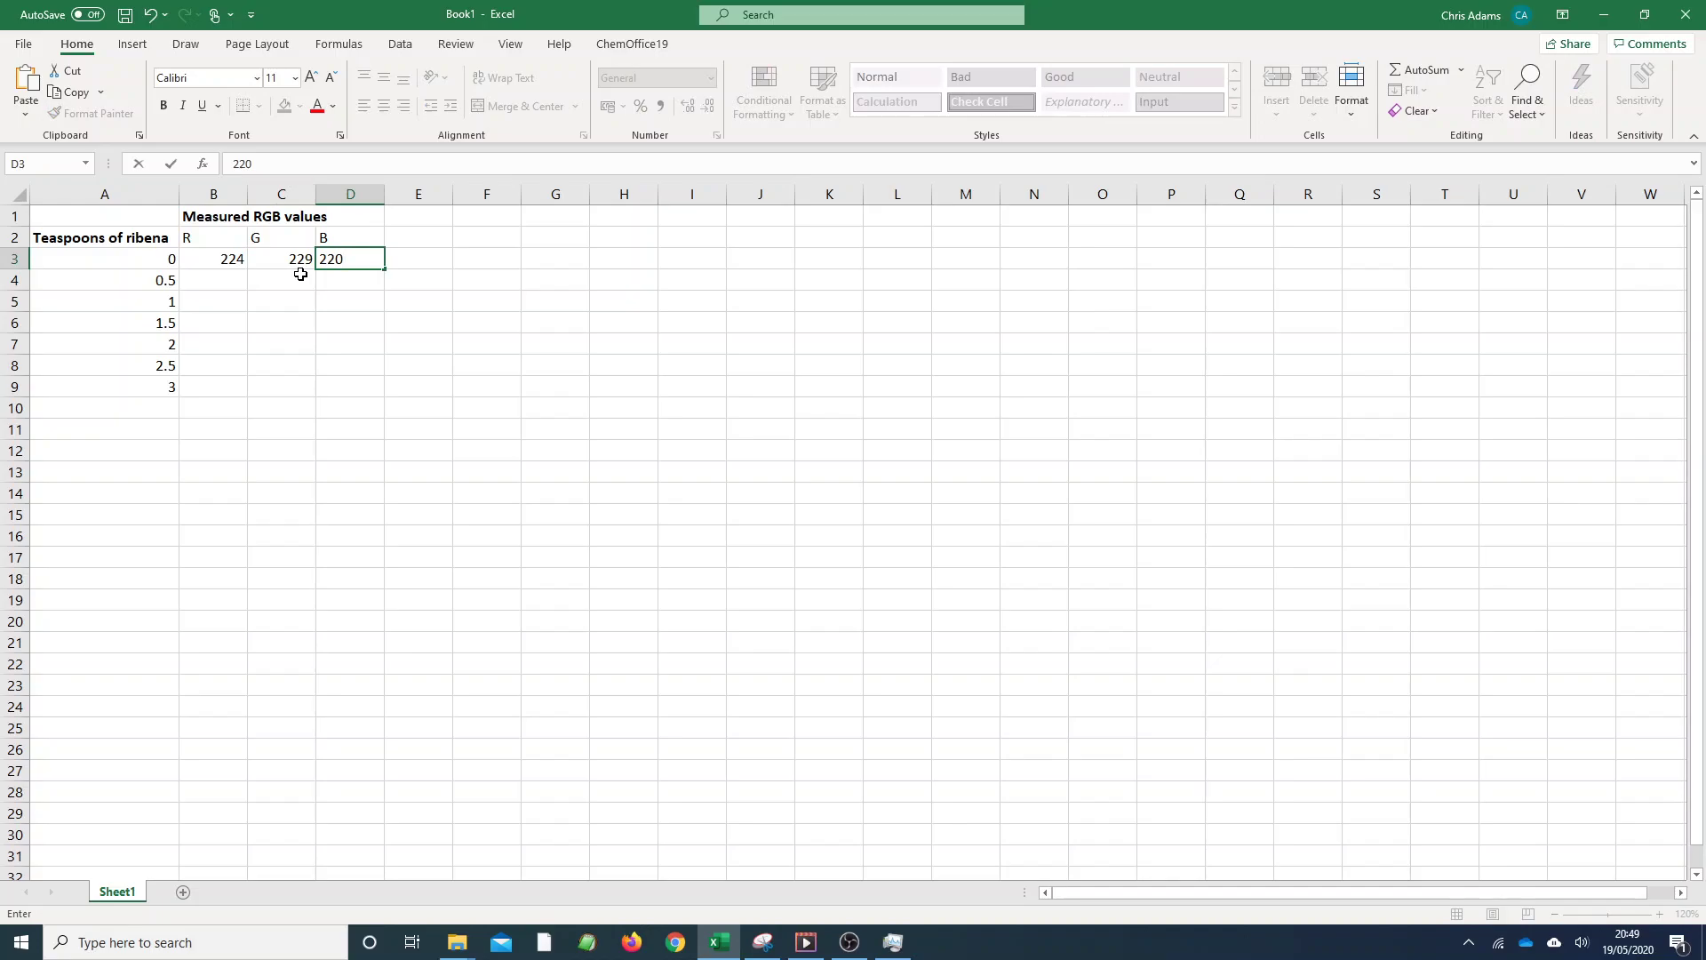
key("Return")
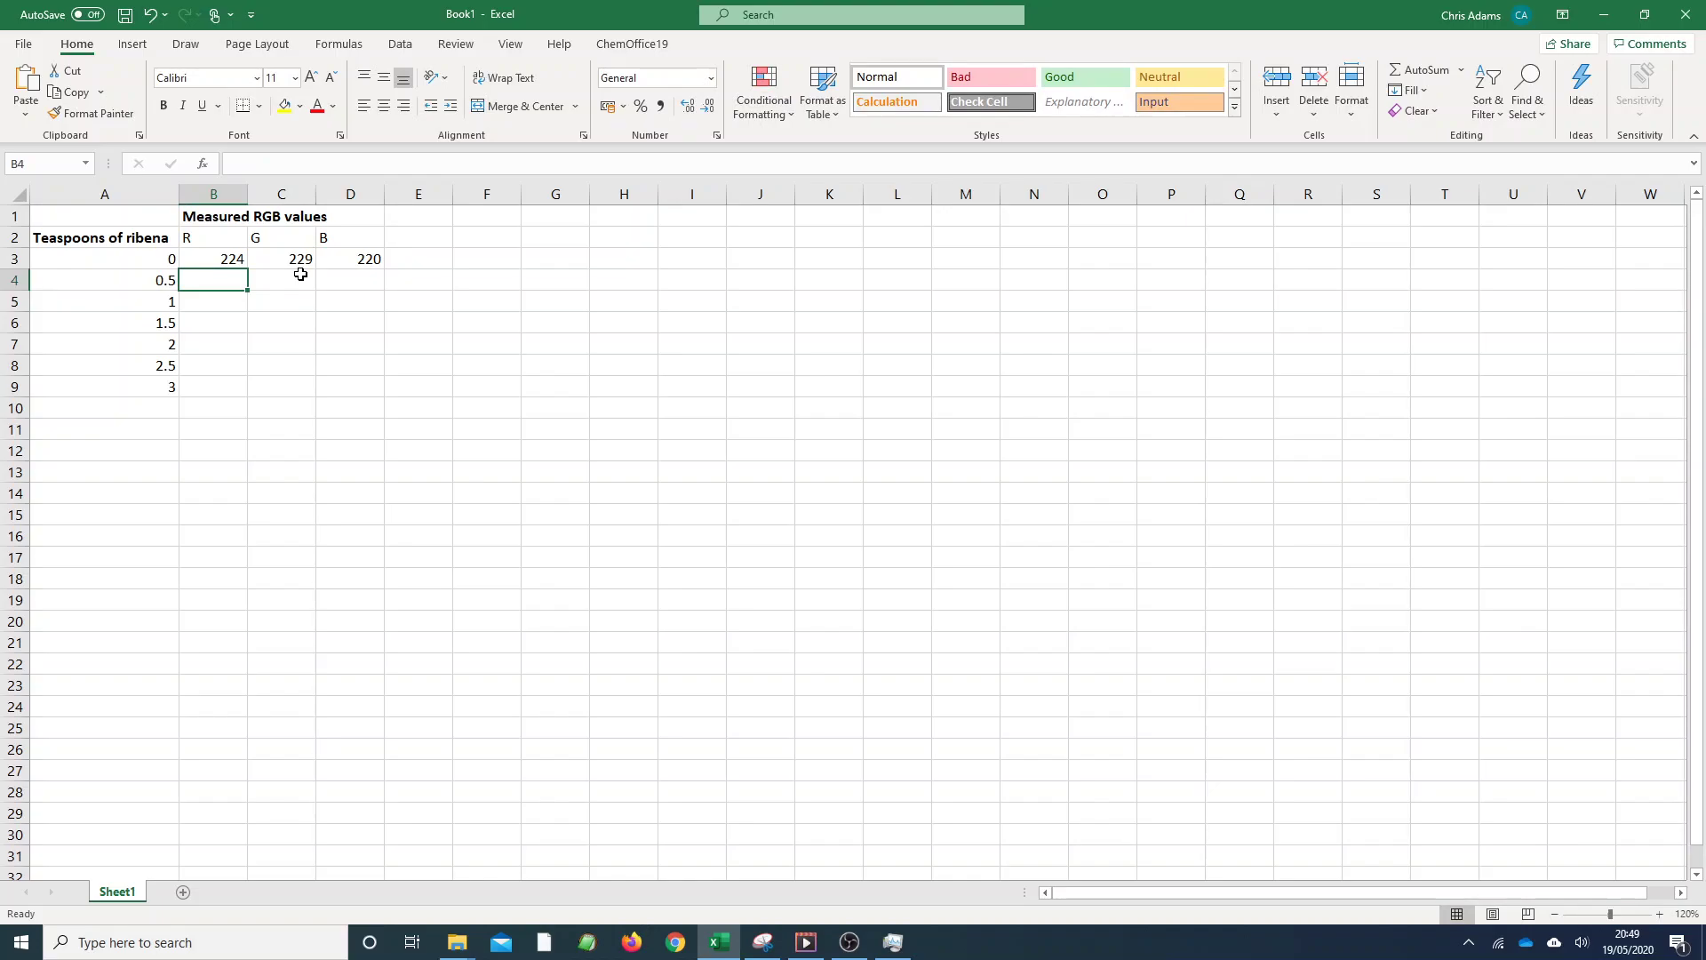
Step: Enter the RGB values 220, 197 and 217 for 0.5 teaspoons in cells B4 to D4
type("220")
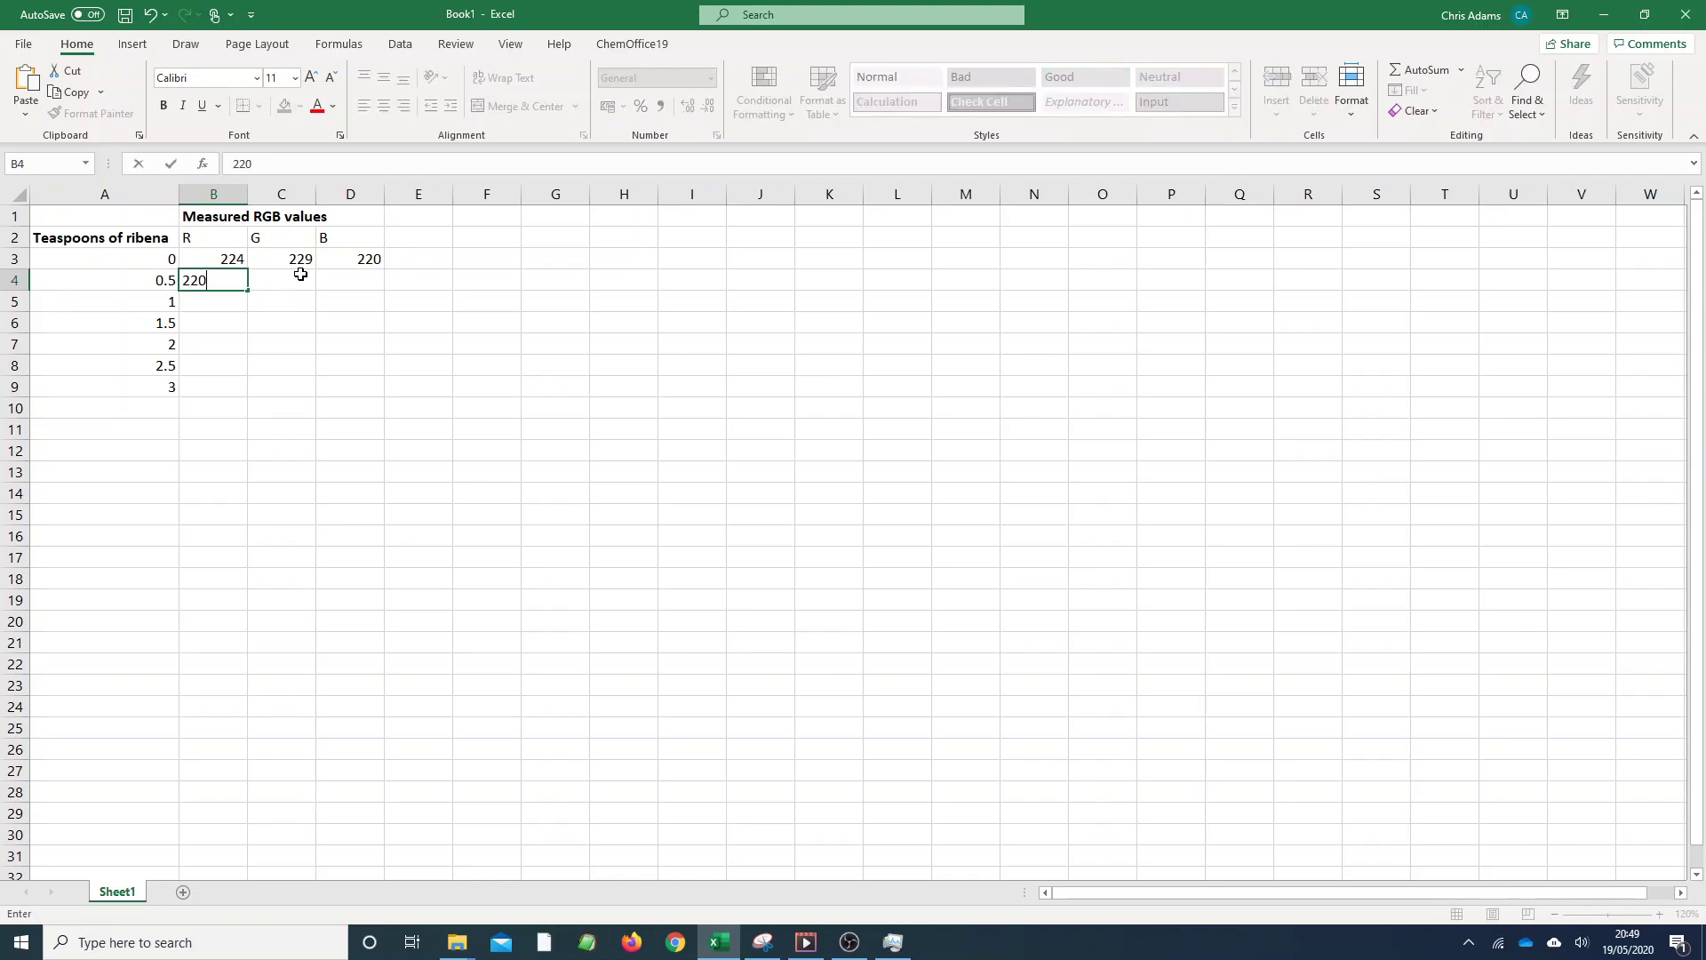
key("Right")
type("197")
key("Right")
type("217")
key("Return")
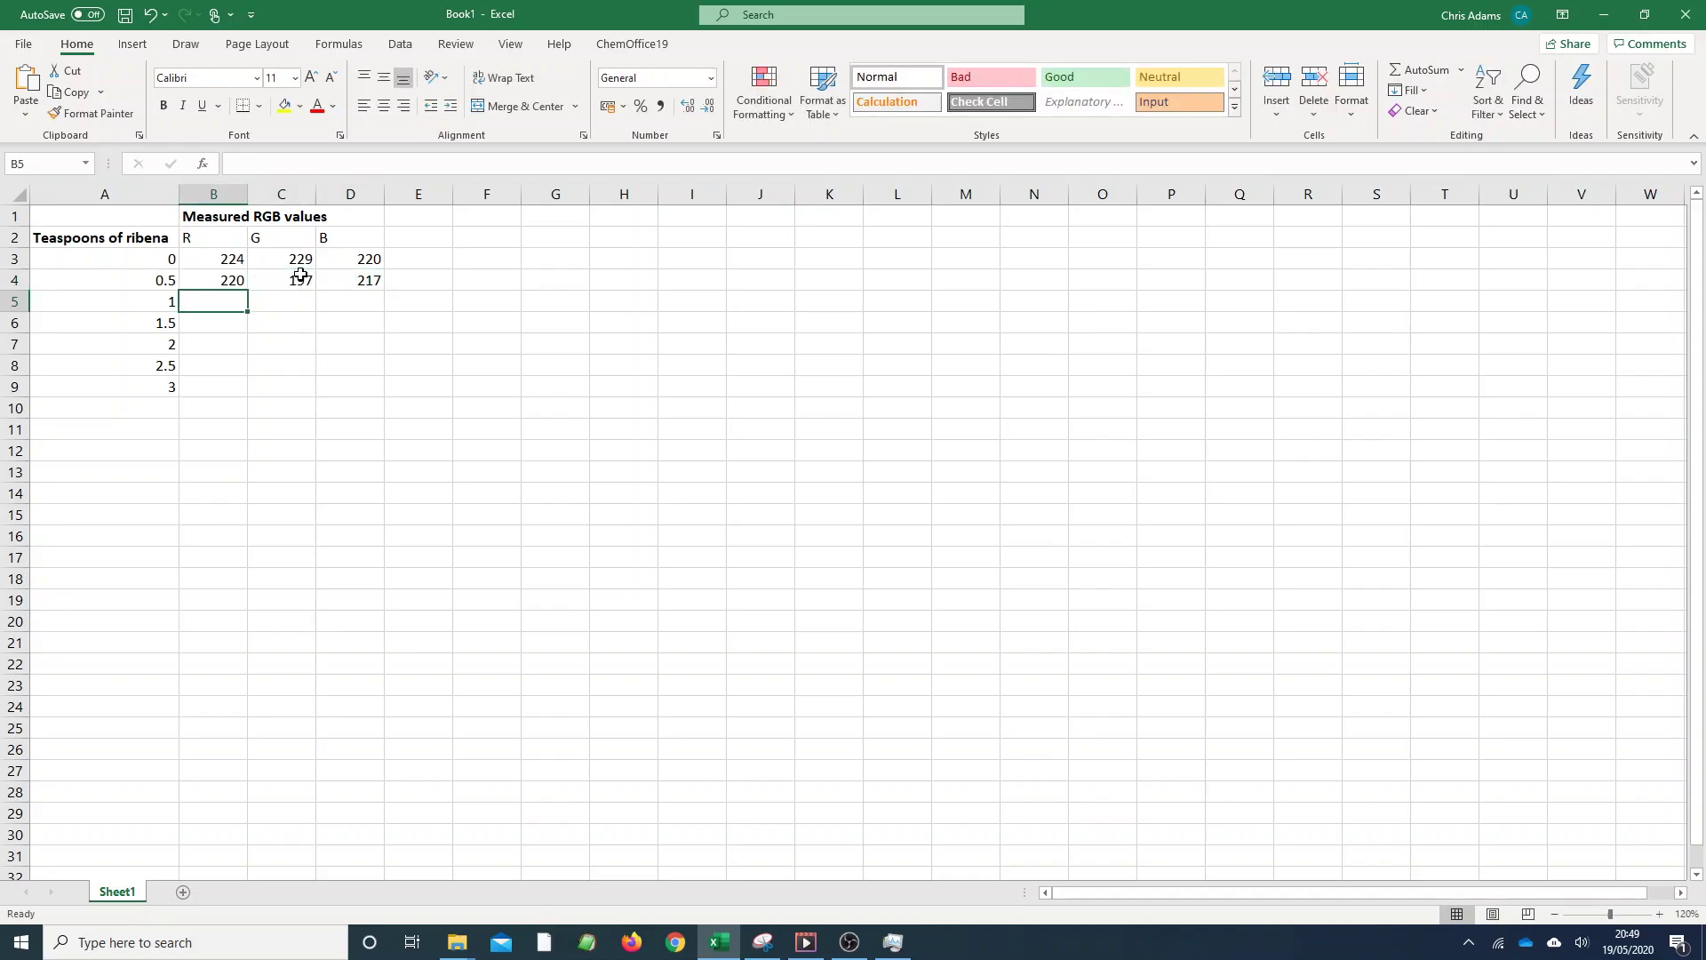
Step: Enter the RGB values 224, 120 and 143 for 1 teaspoon in cells B5 to D5
type("224")
key("Right")
type("120")
key("Tab")
type("143")
key("Return")
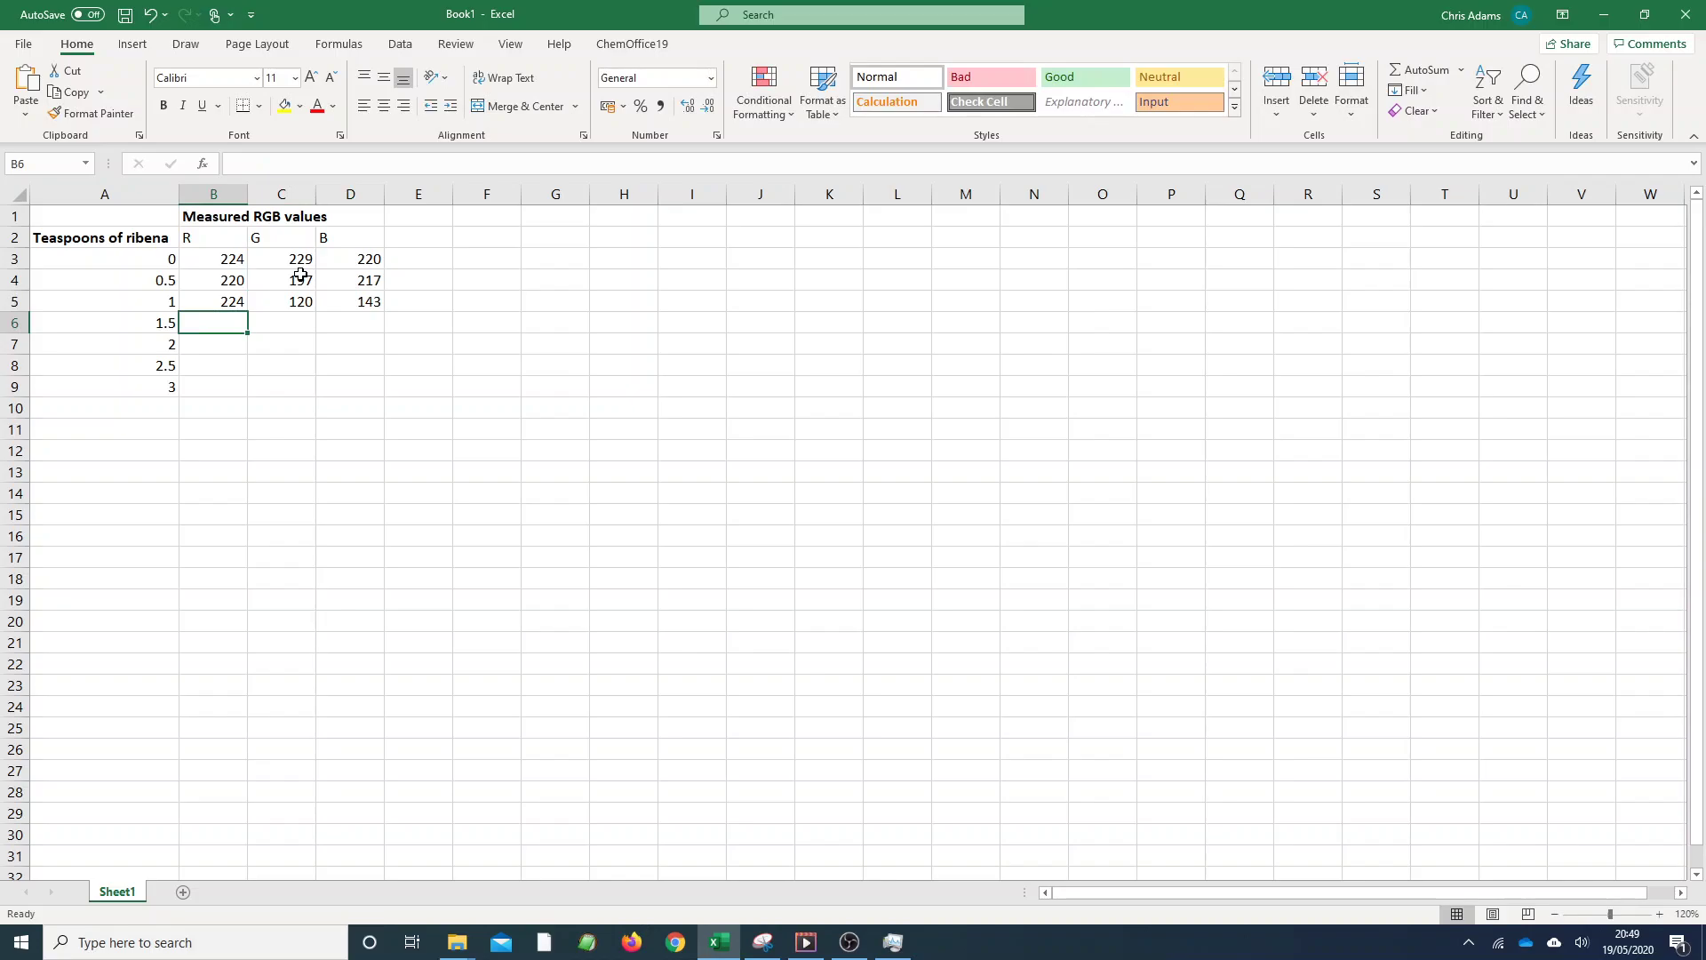
Step: Enter the RGB values 233, 97 and 118 for 1.5 teaspoons in cells B6 to D6
type("2")
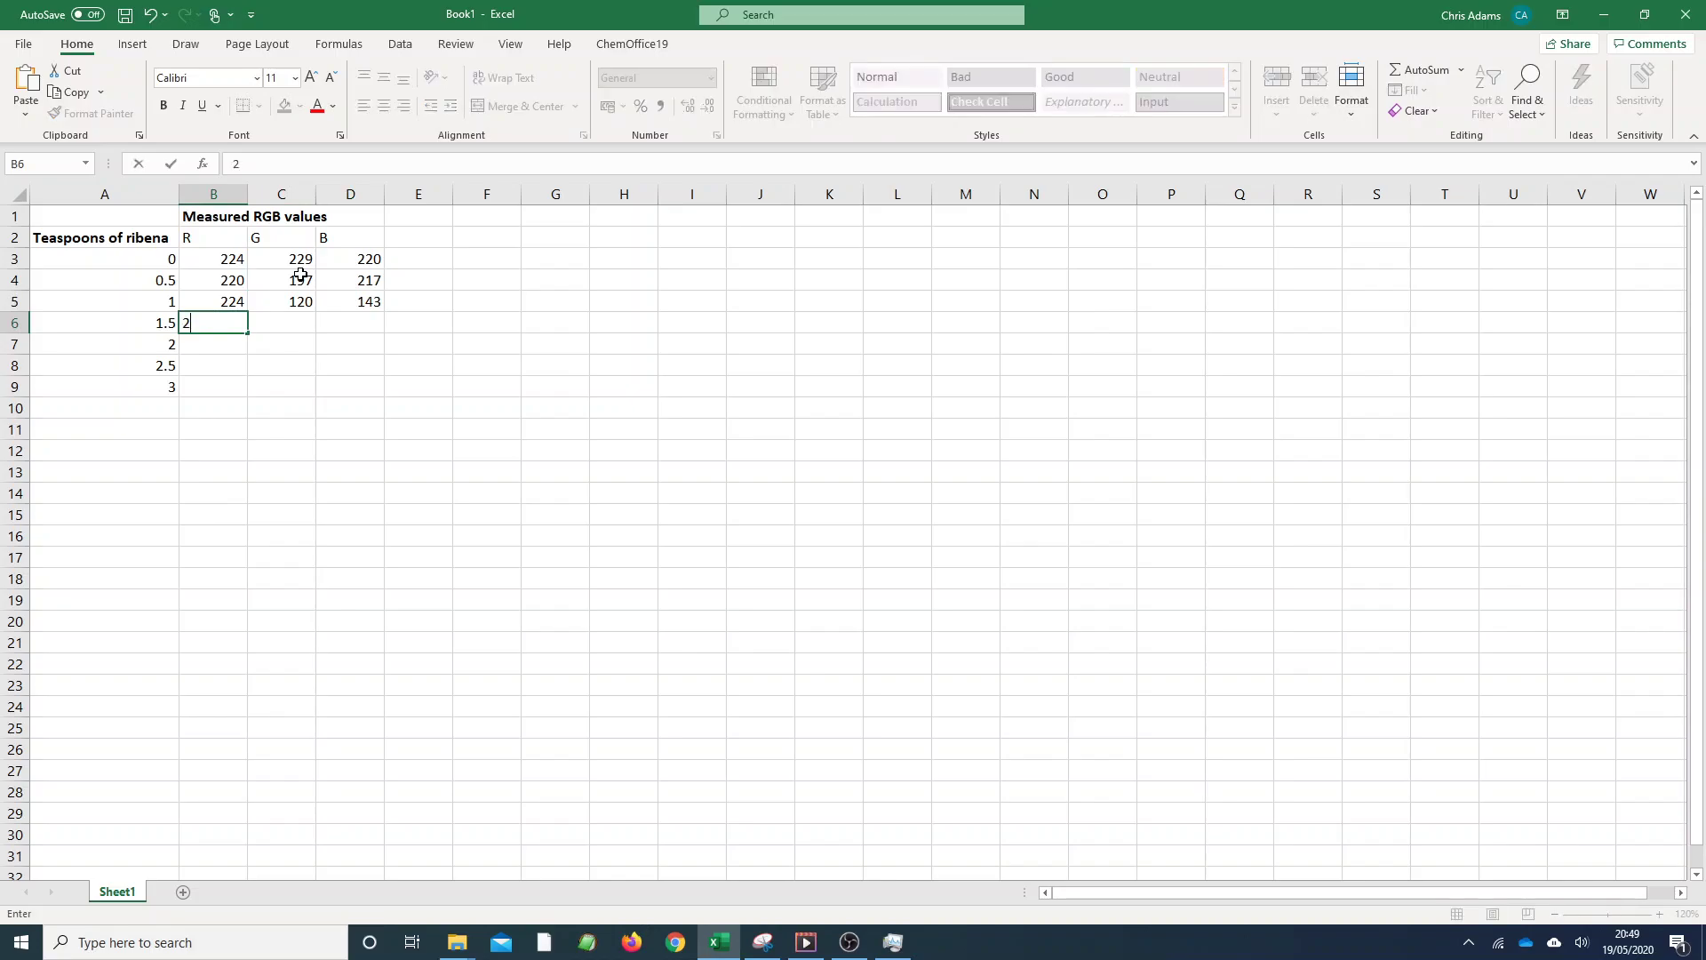
type("33")
key("Tab")
type("97")
key("Tab")
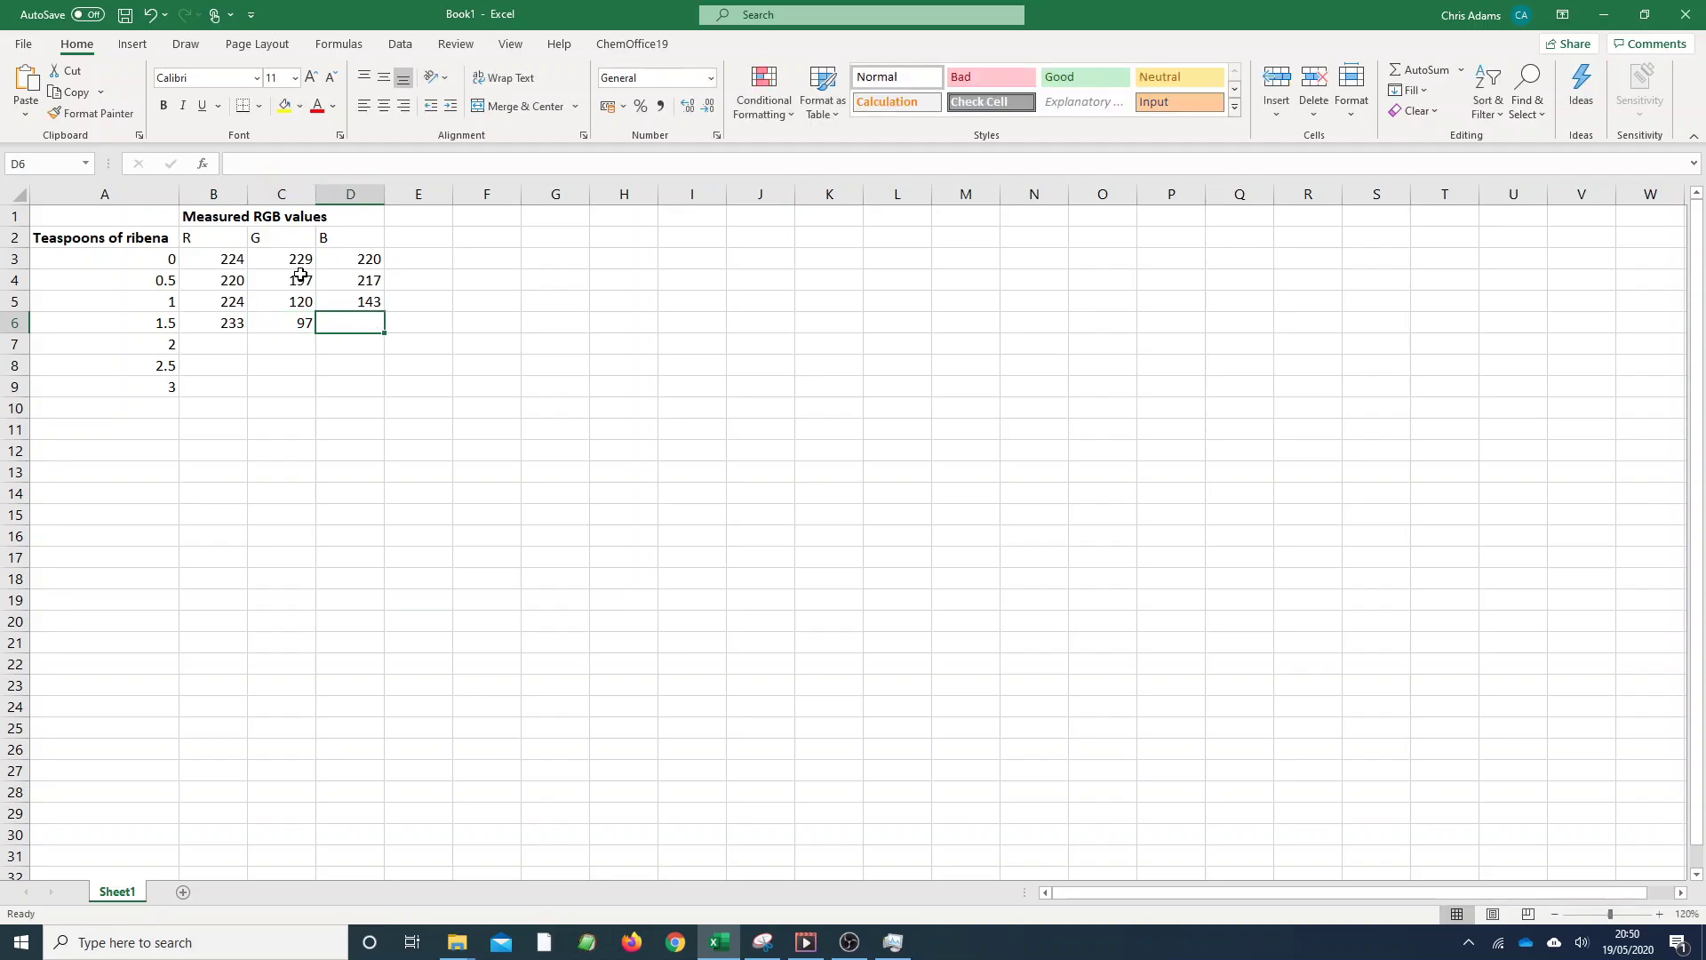
type("118")
key("Return")
Step: Enter the RGB values 230, 82 and 99 for 2 teaspoons in cells B7 to D7
type("230")
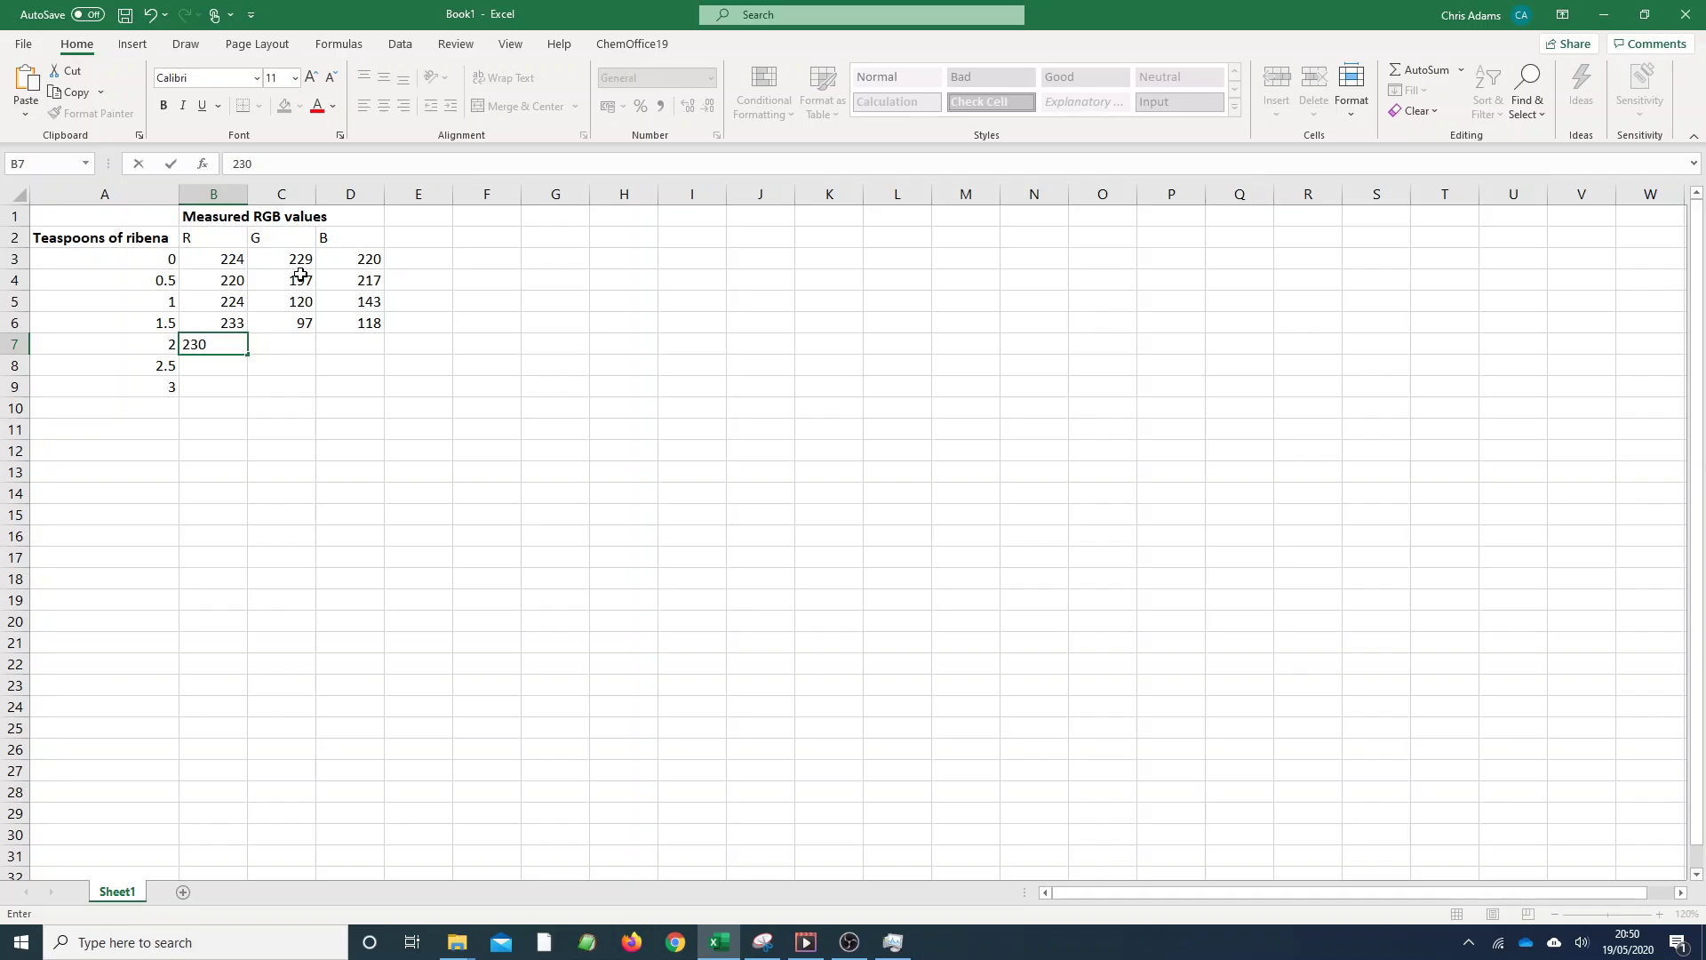
key("Tab")
type("82")
key("Tab")
type("99")
key("Return")
Step: Enter the RGB values 225, 72 and 89 for 2.5 teaspoons in cells B8 to D8
type("225")
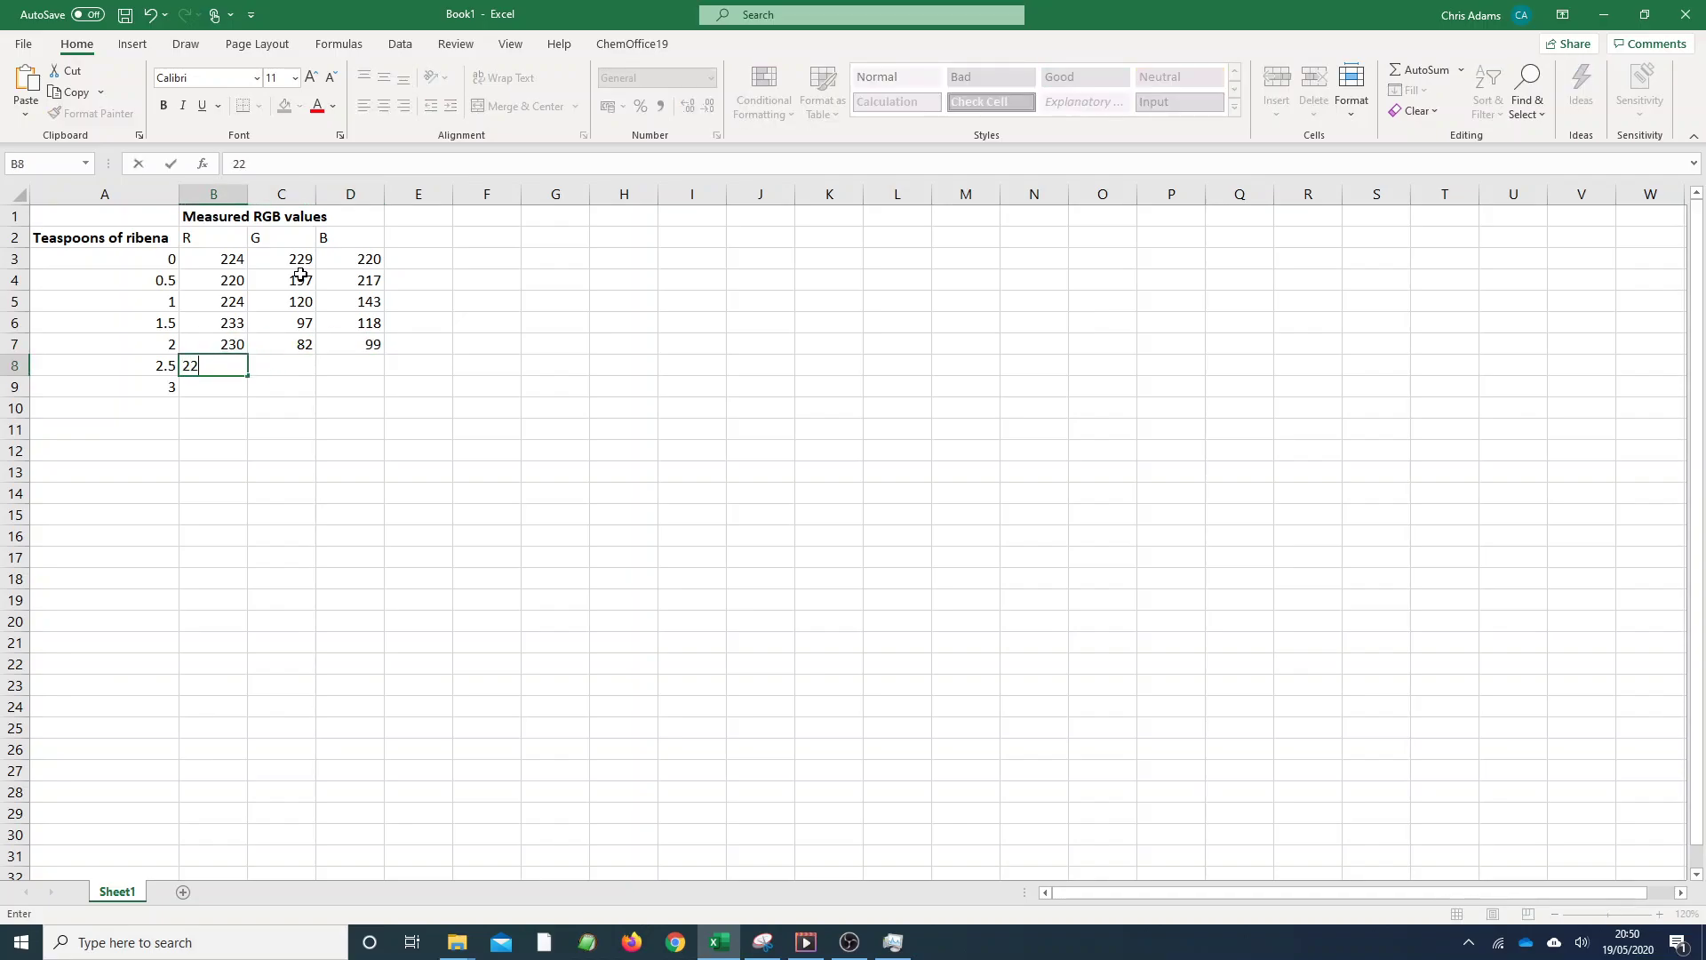
key("Tab")
type("72")
key("Tab")
type("89")
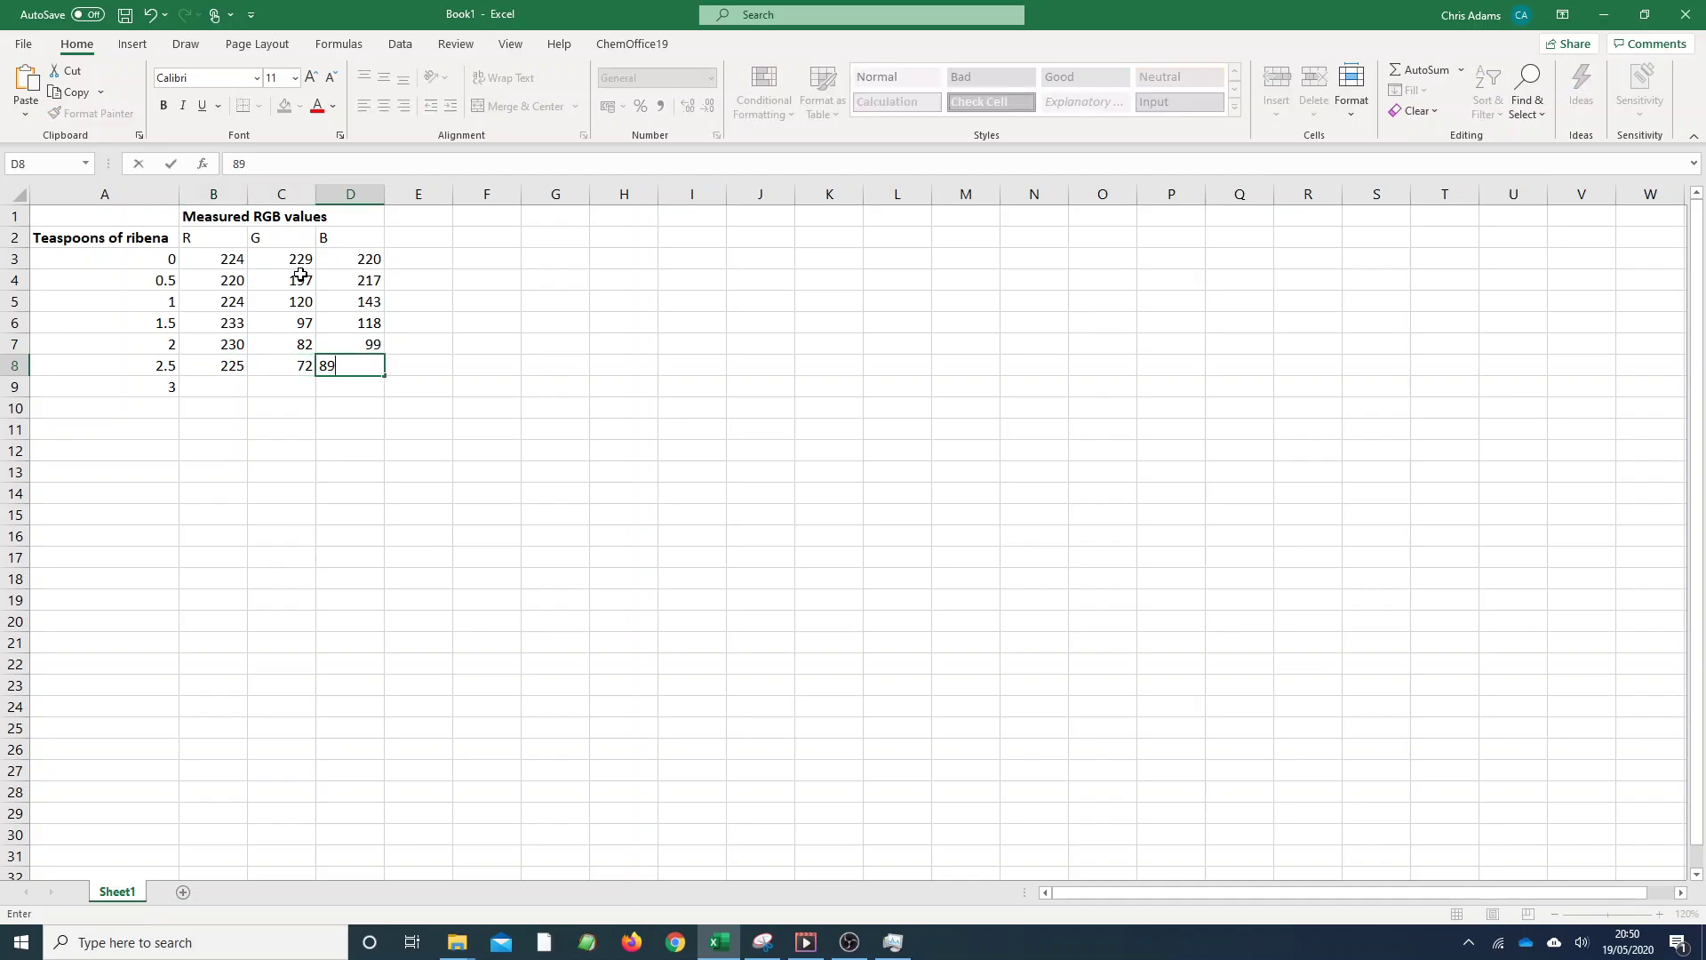
key("Return")
Step: Enter the RGB values 226, 56 and 70 for 3 teaspoons in cells B9 to D9
type("226")
key("Tab")
type("56")
key("Tab")
type("70")
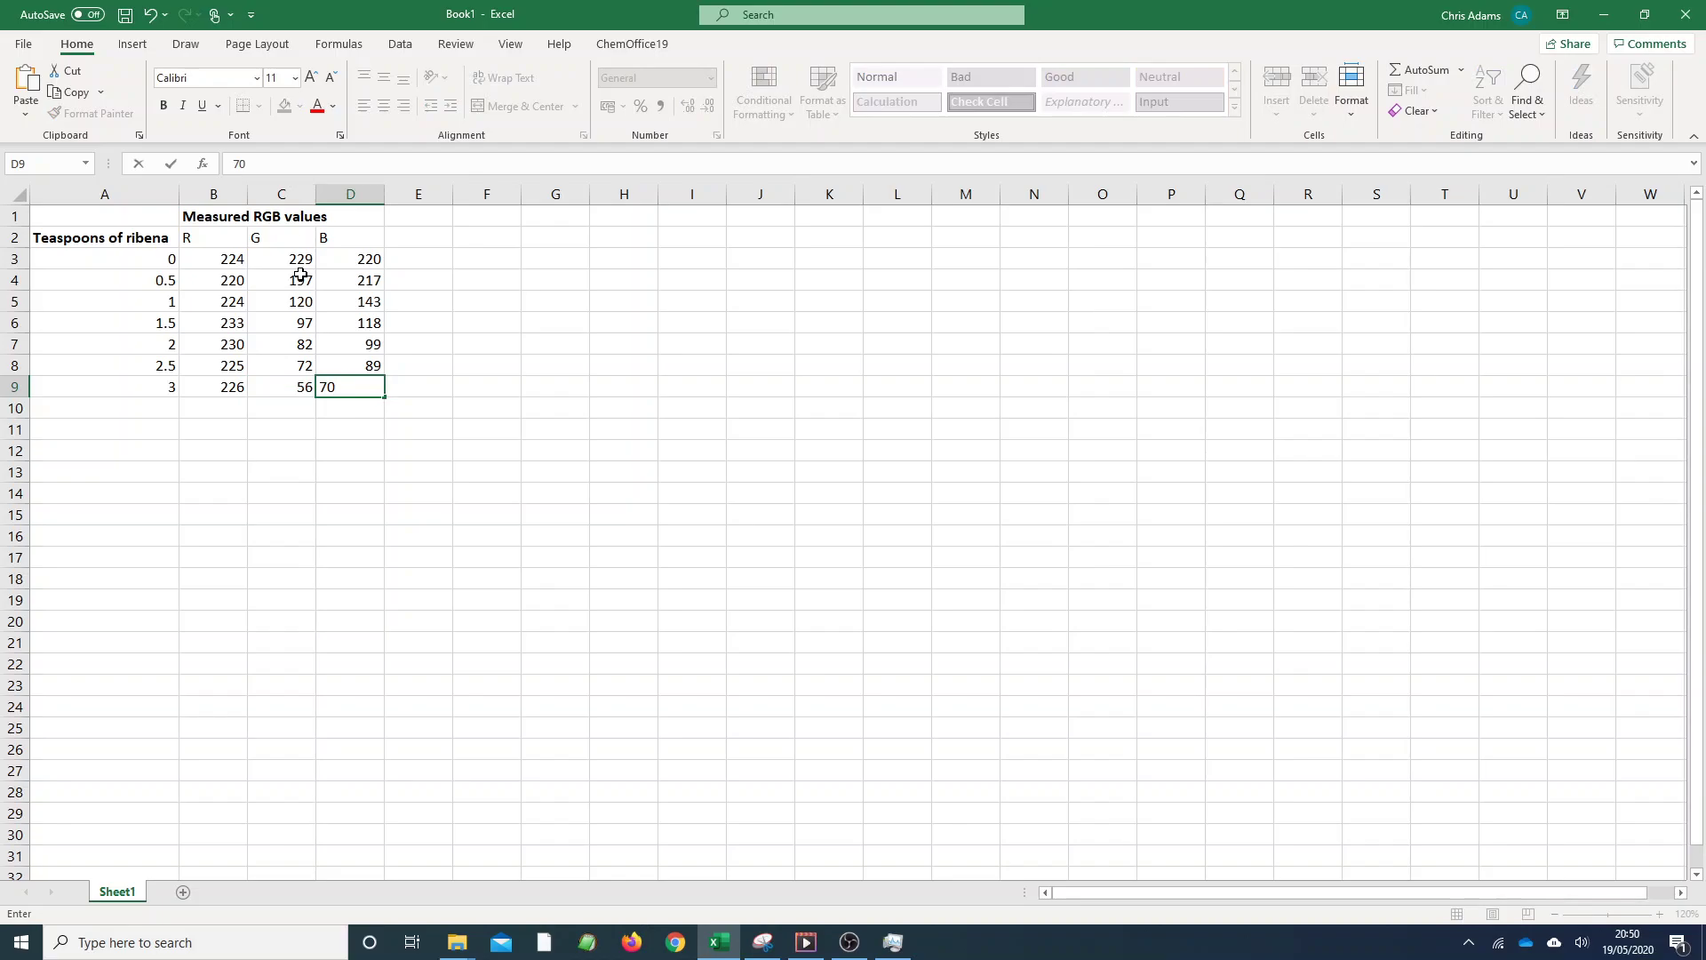
key("Return")
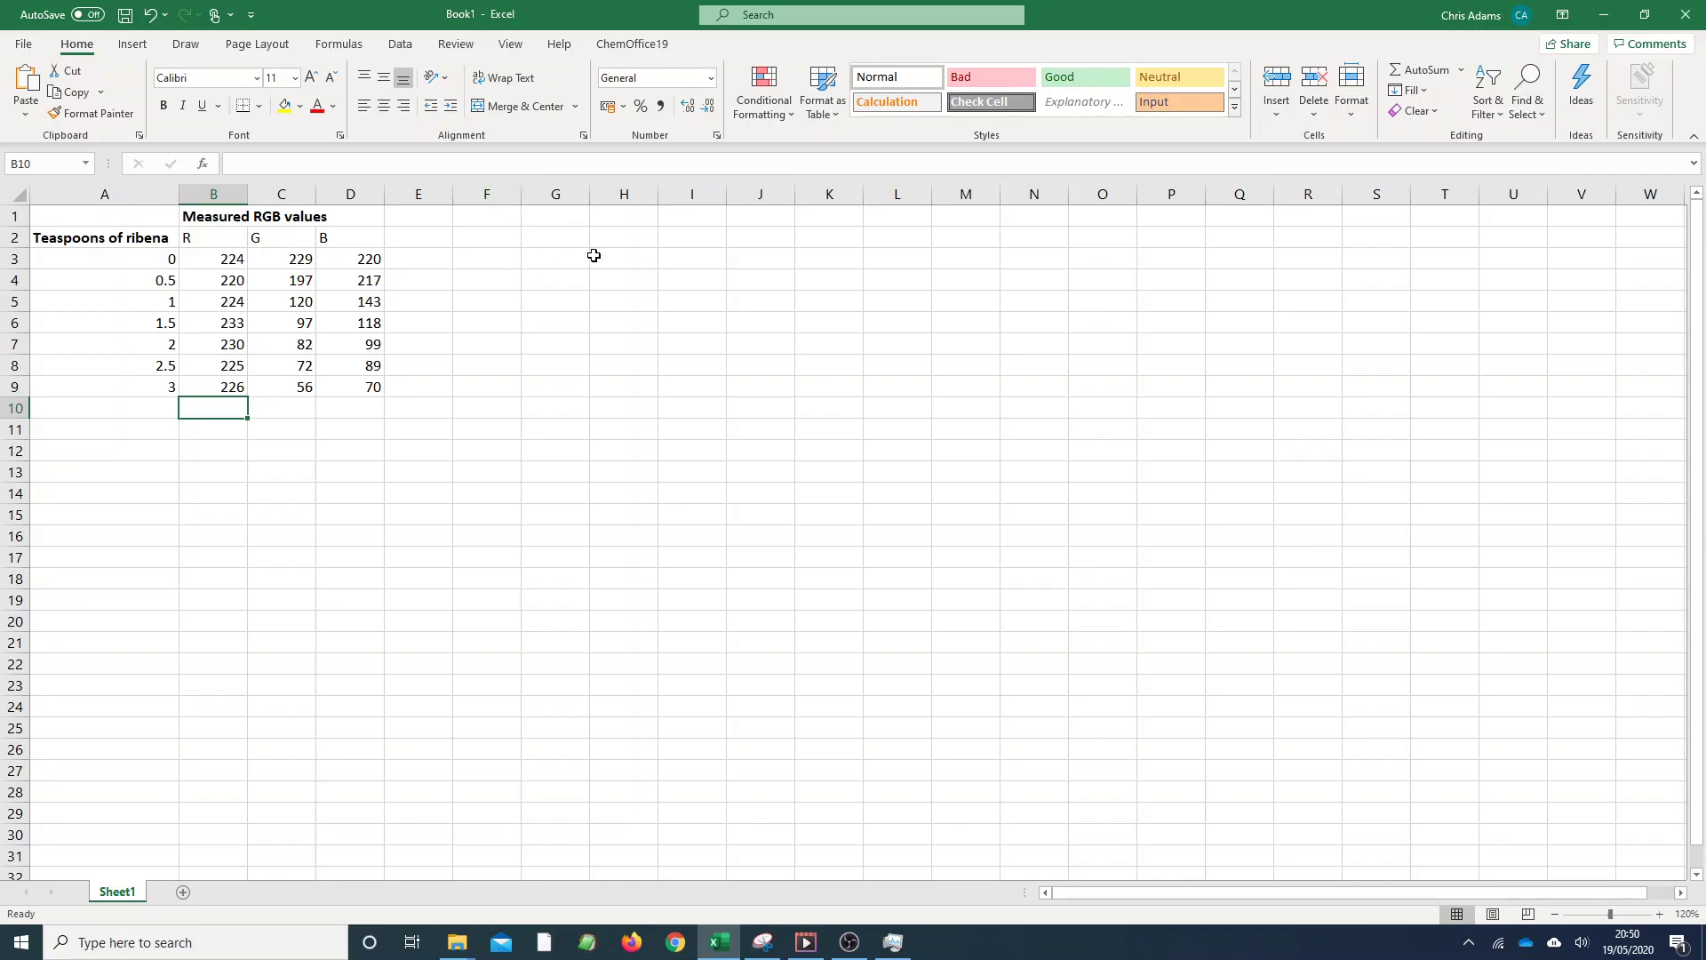
Step: Enter the heading "Absorption = -log(I/I0)" in cell F1 and make it bold
left_click(486, 210)
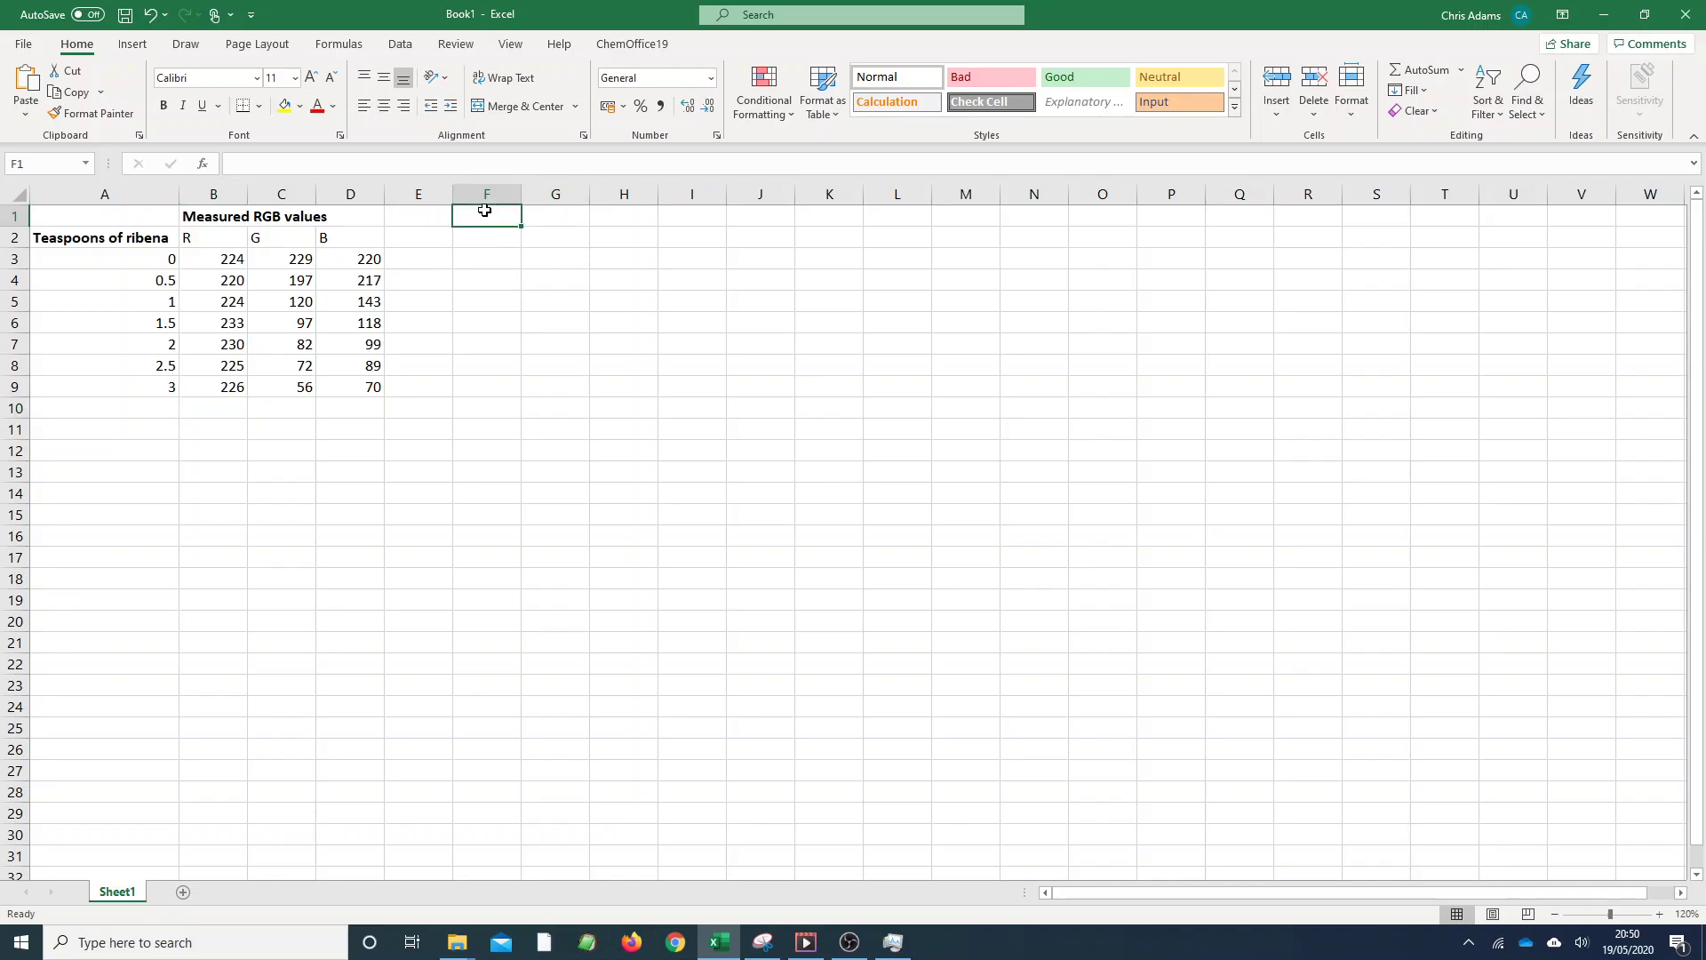
type("Absor")
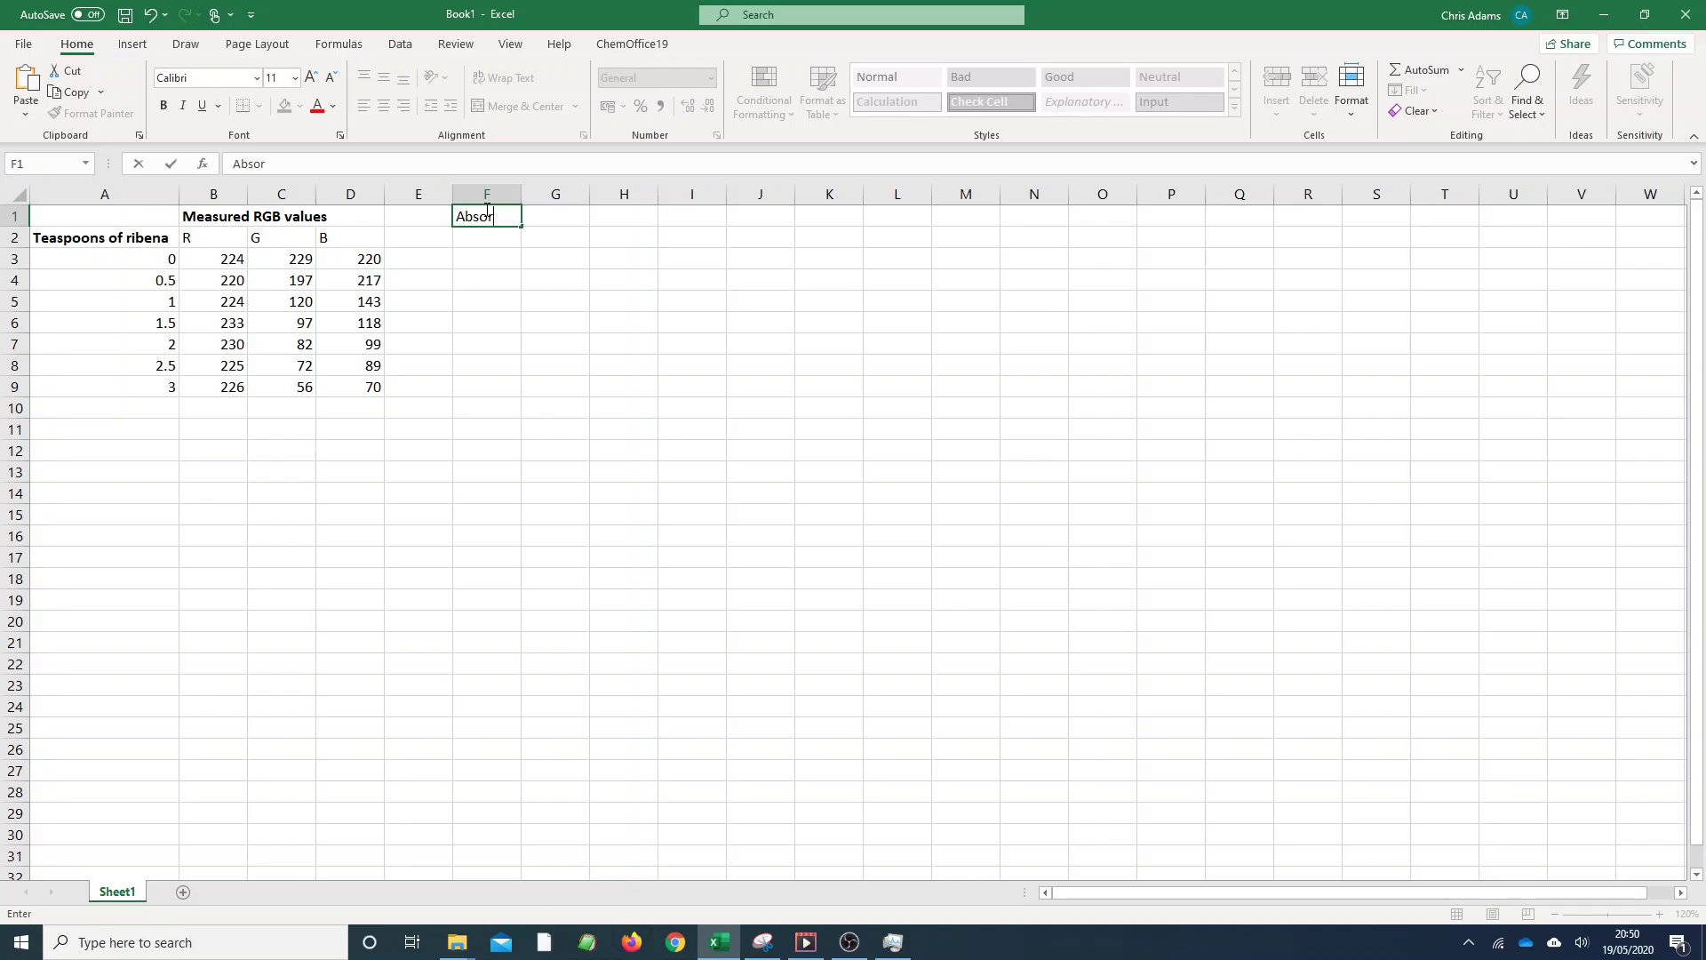
type("ption = -log(I/I0)")
key("Return")
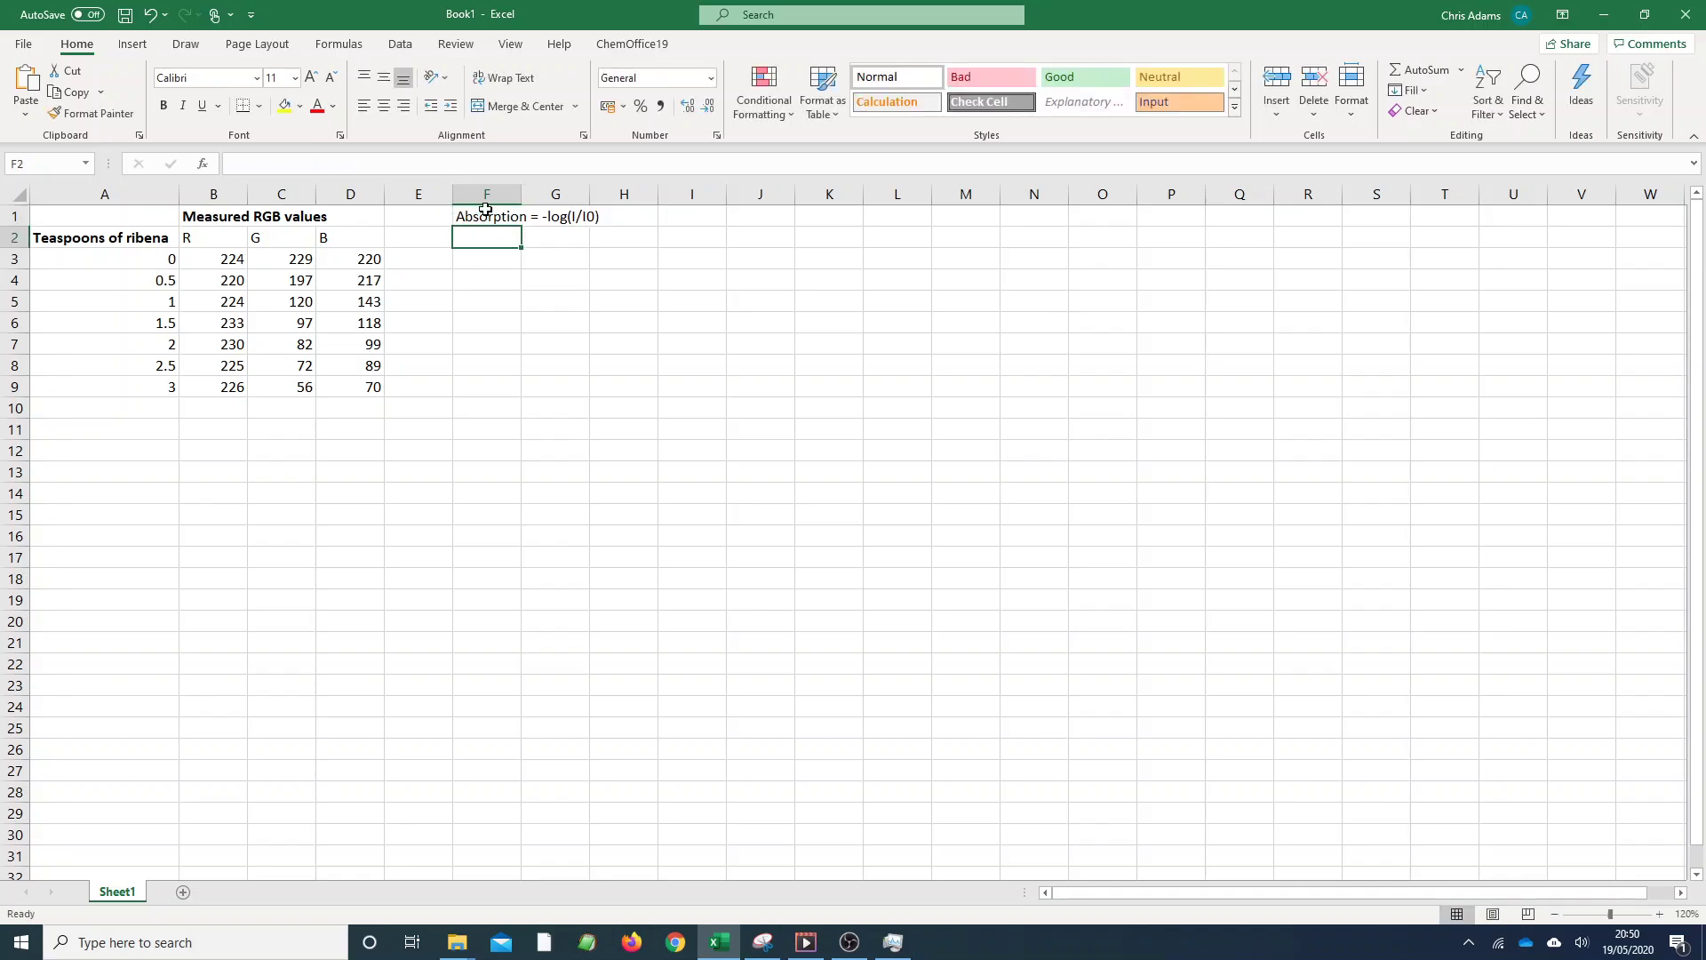
left_click(486, 213)
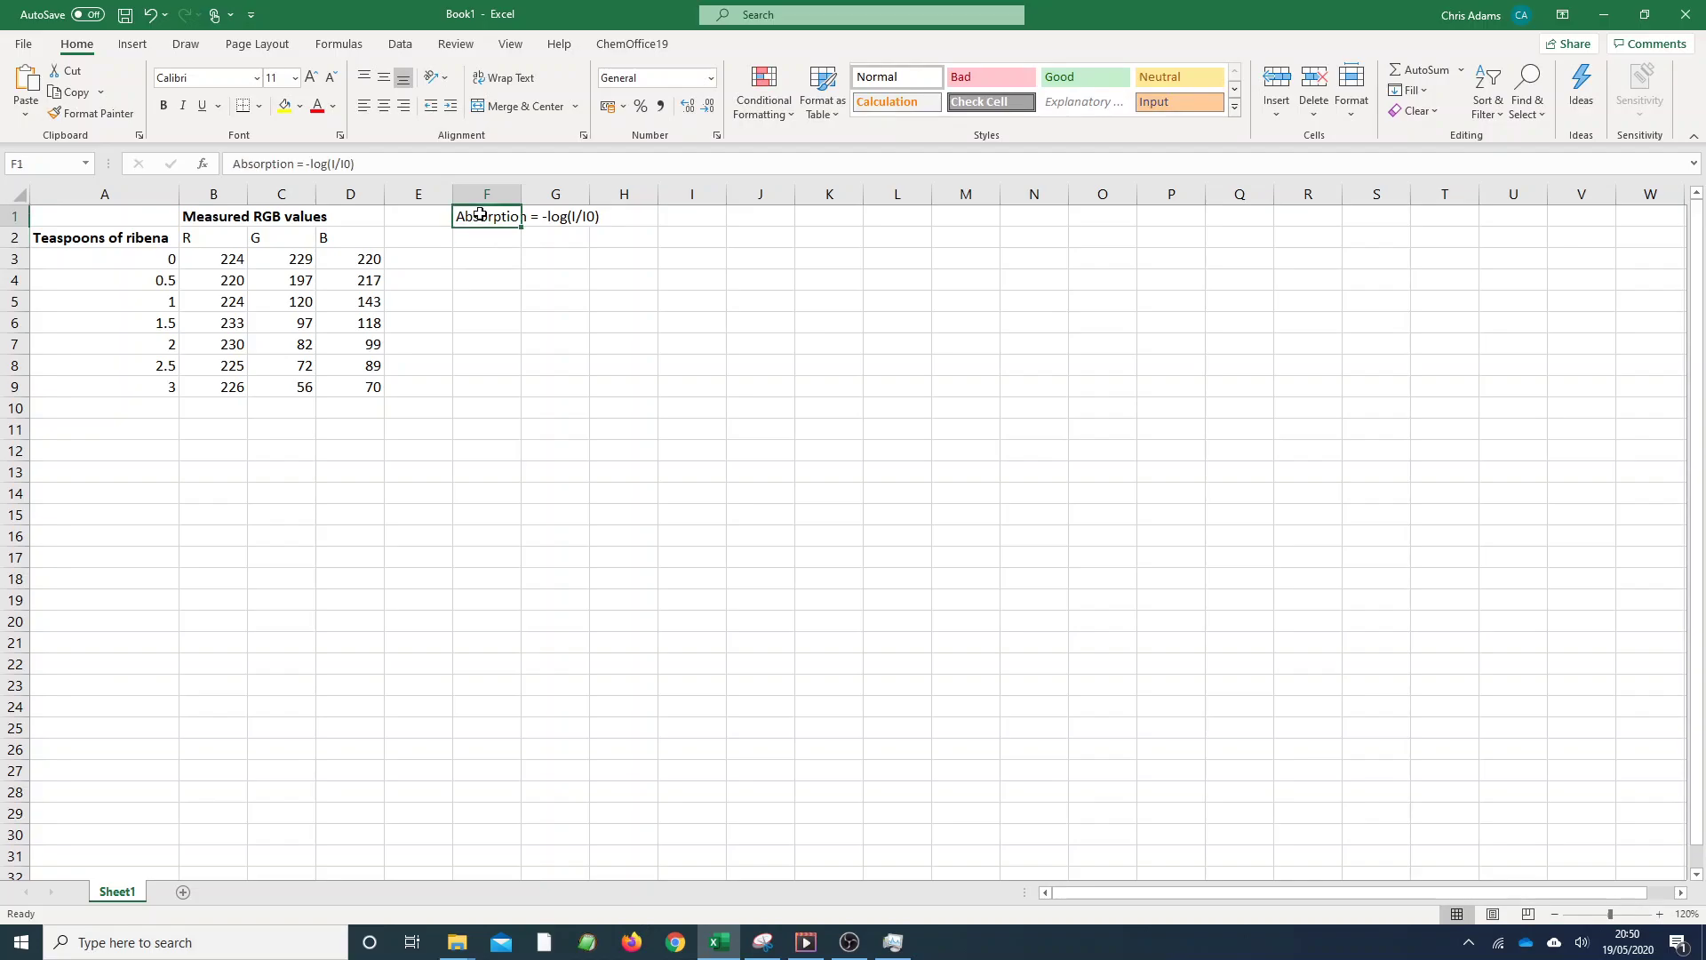
left_click(165, 105)
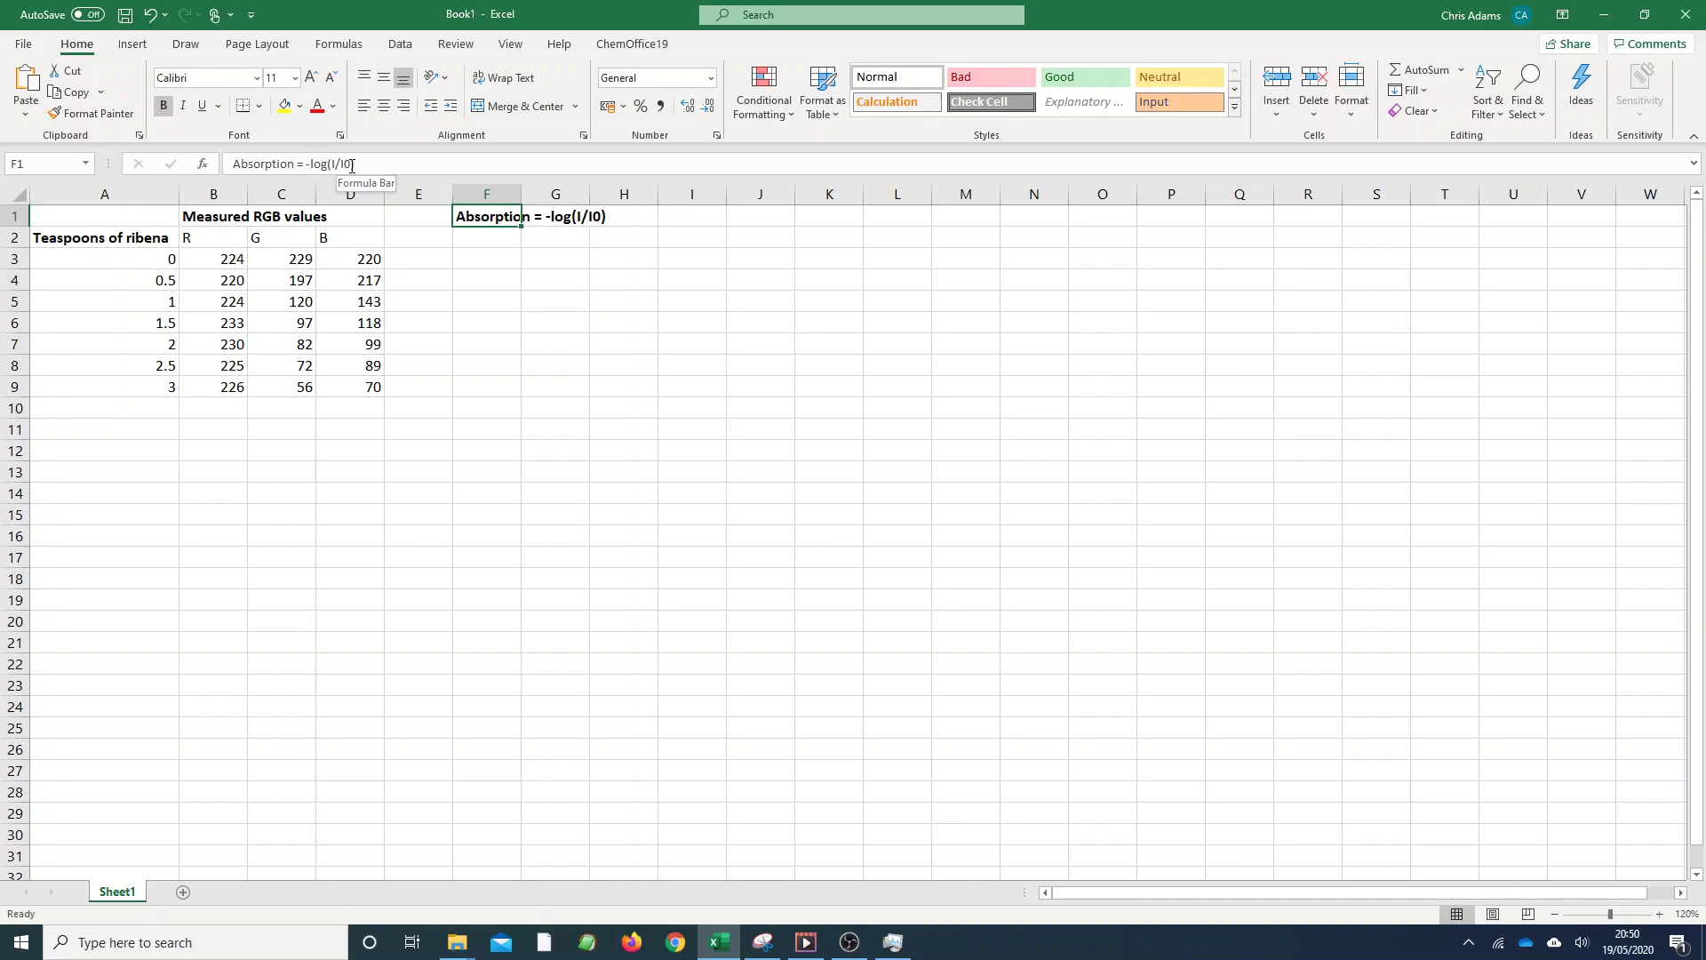
Step: Format the 0 of I0 in the cell F1 heading as subscript
left_click(349, 165)
left_click_drag(351, 165, 345, 164)
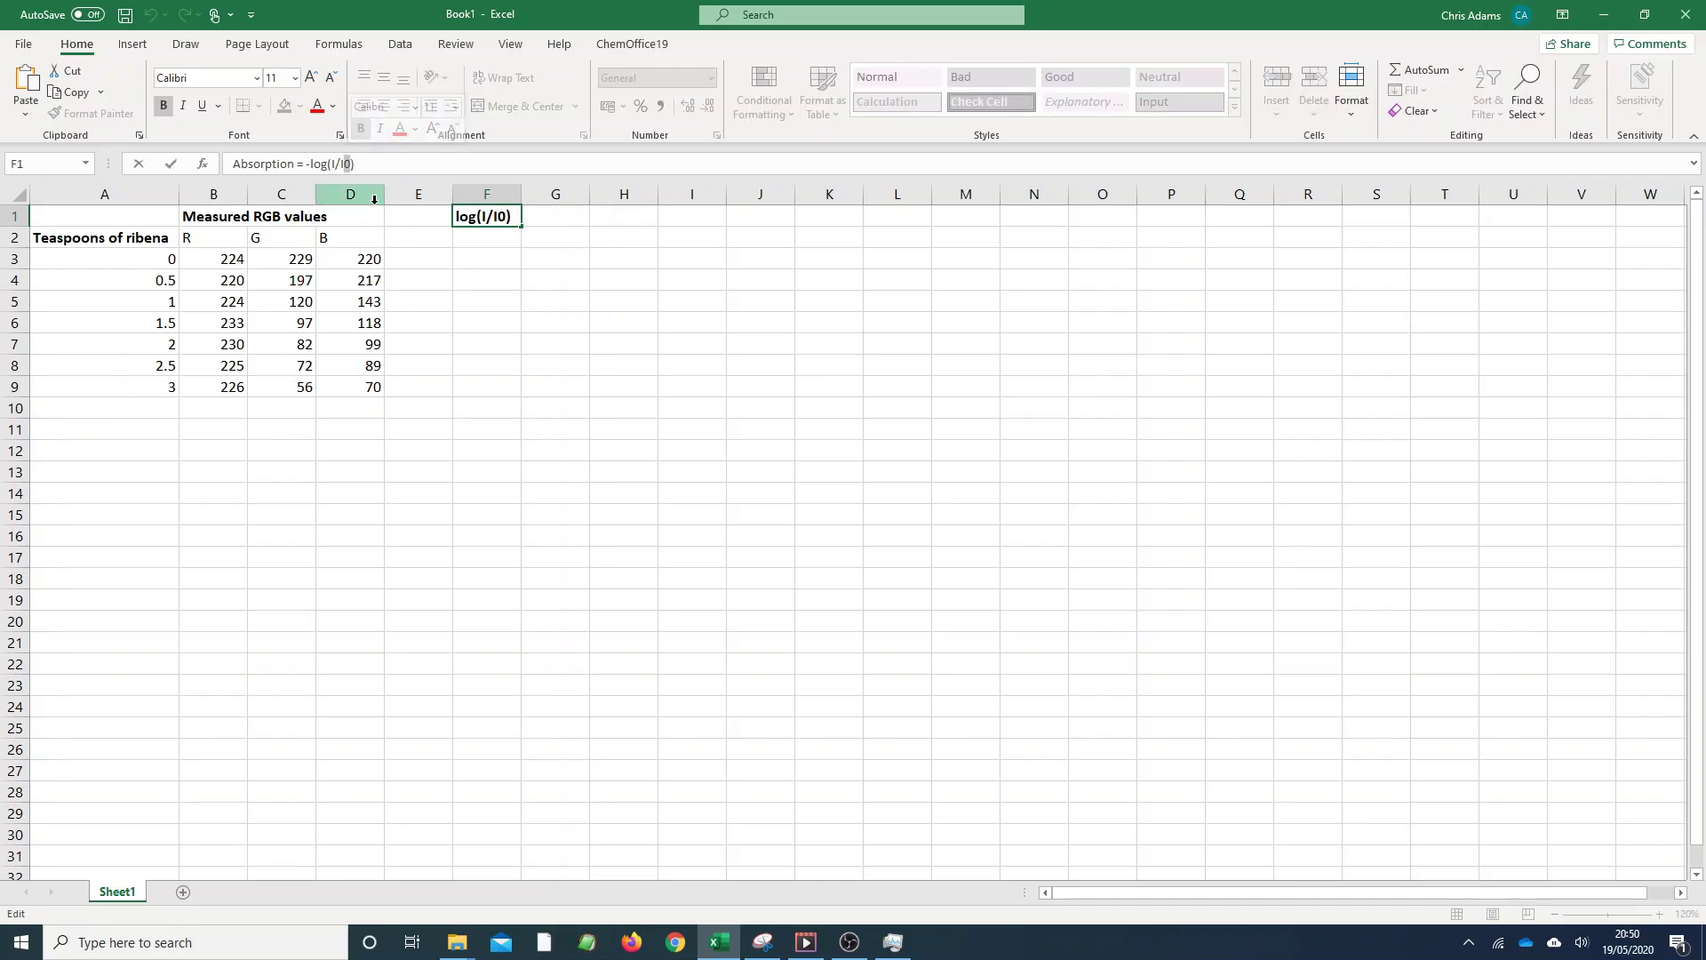
left_click(341, 136)
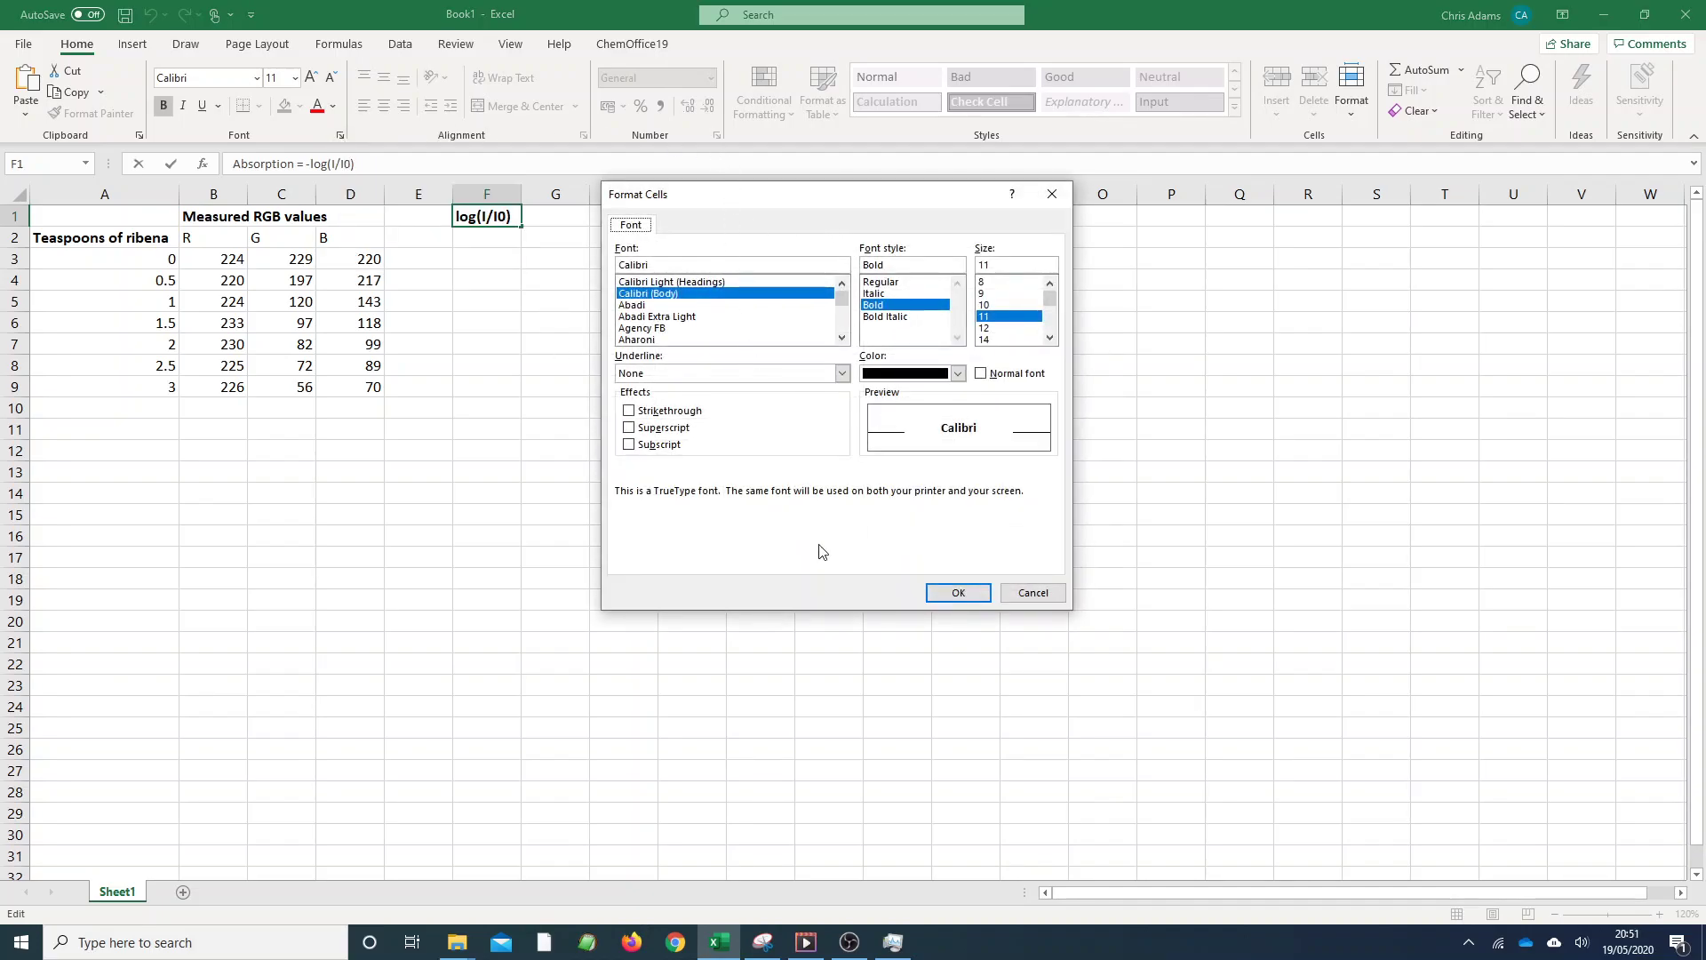
left_click(631, 445)
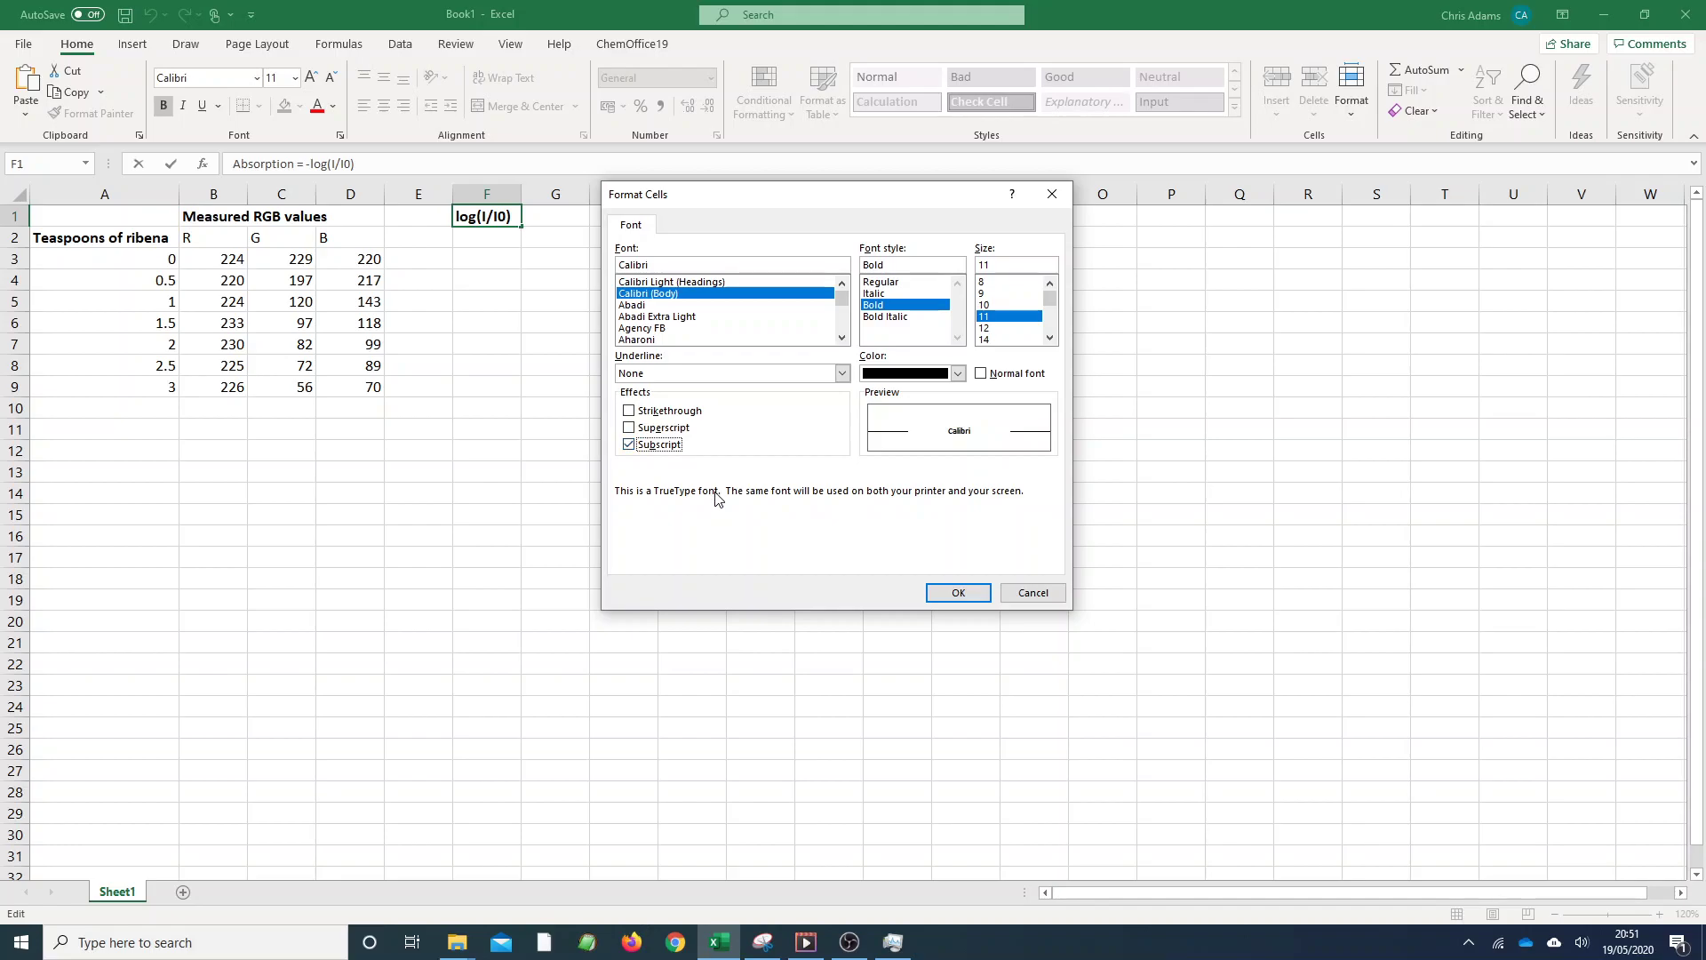
left_click(957, 593)
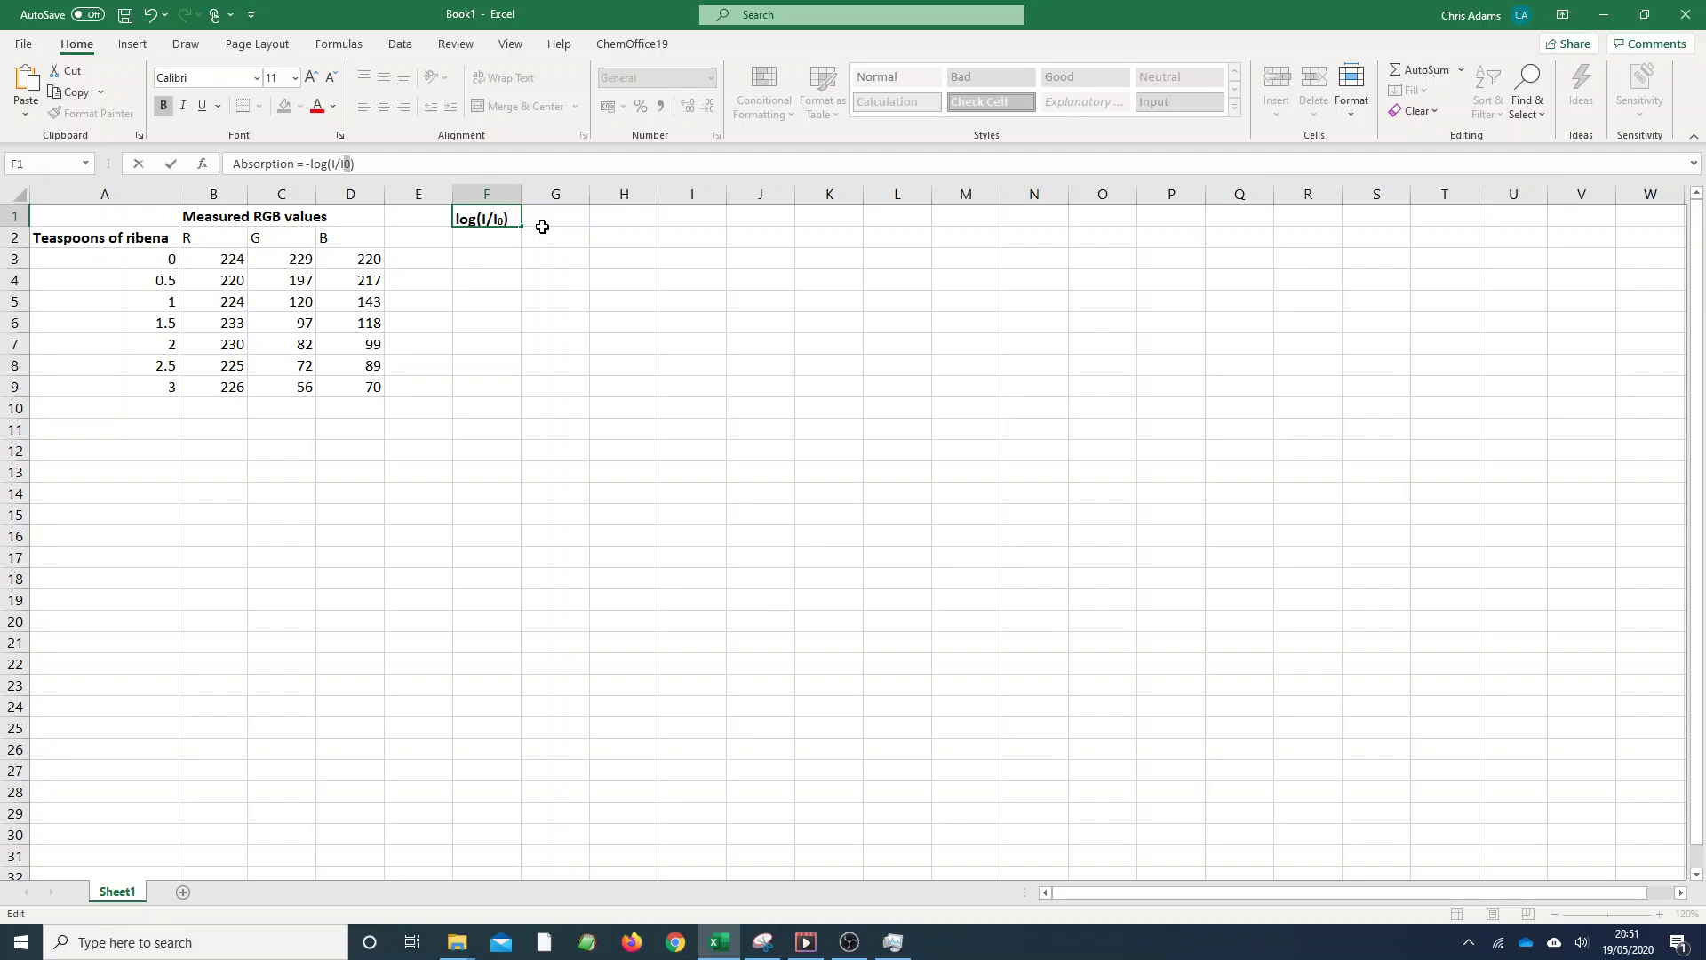
key("Return")
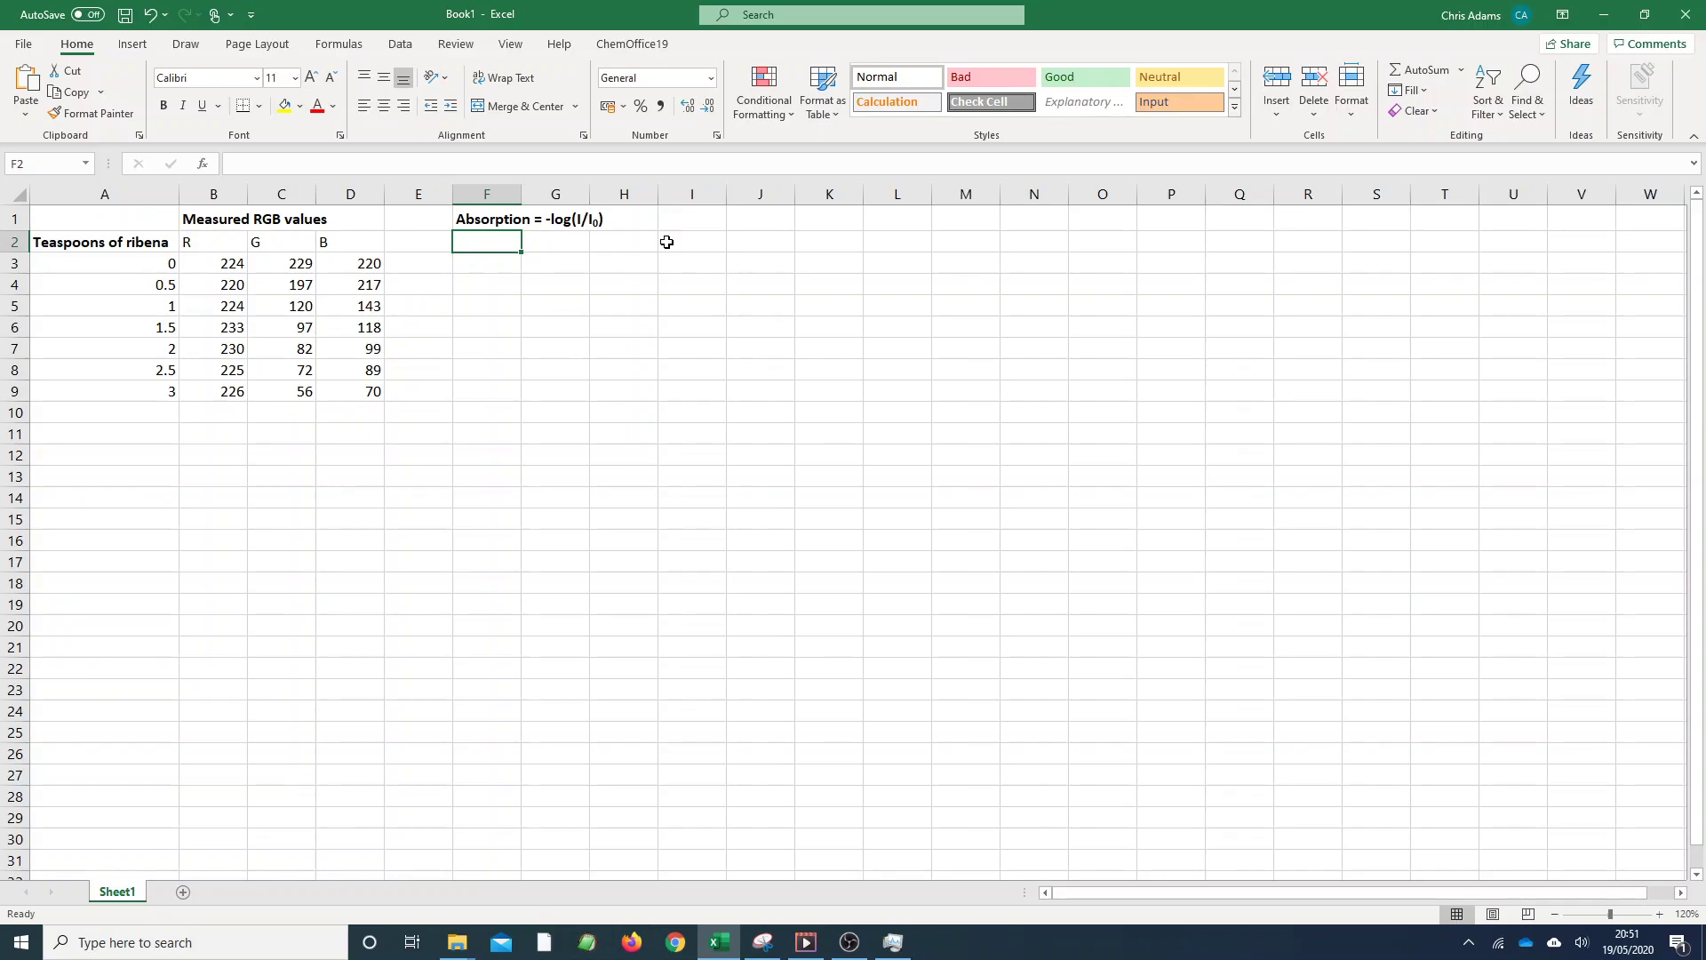
Step: Enter the column labels R, G and B in cells F2 to H2 under the absorption heading
type("R")
key("Tab")
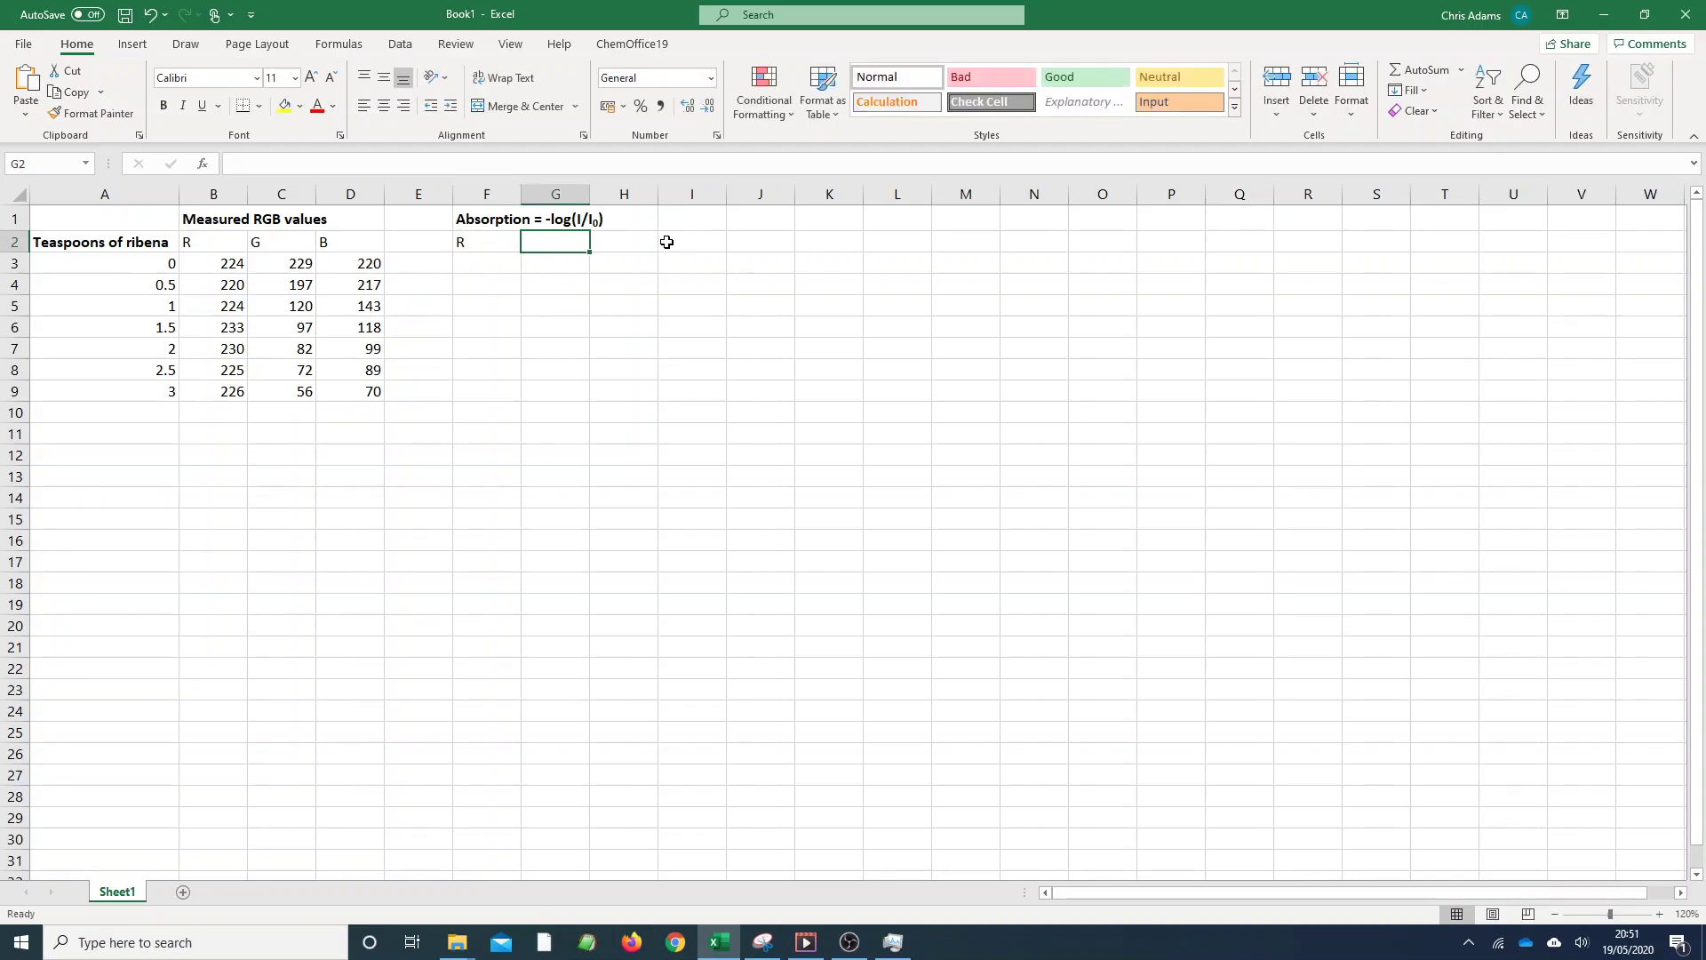
type("G")
key("Tab")
type("b")
key("BackSpace")
type("B")
key("Return")
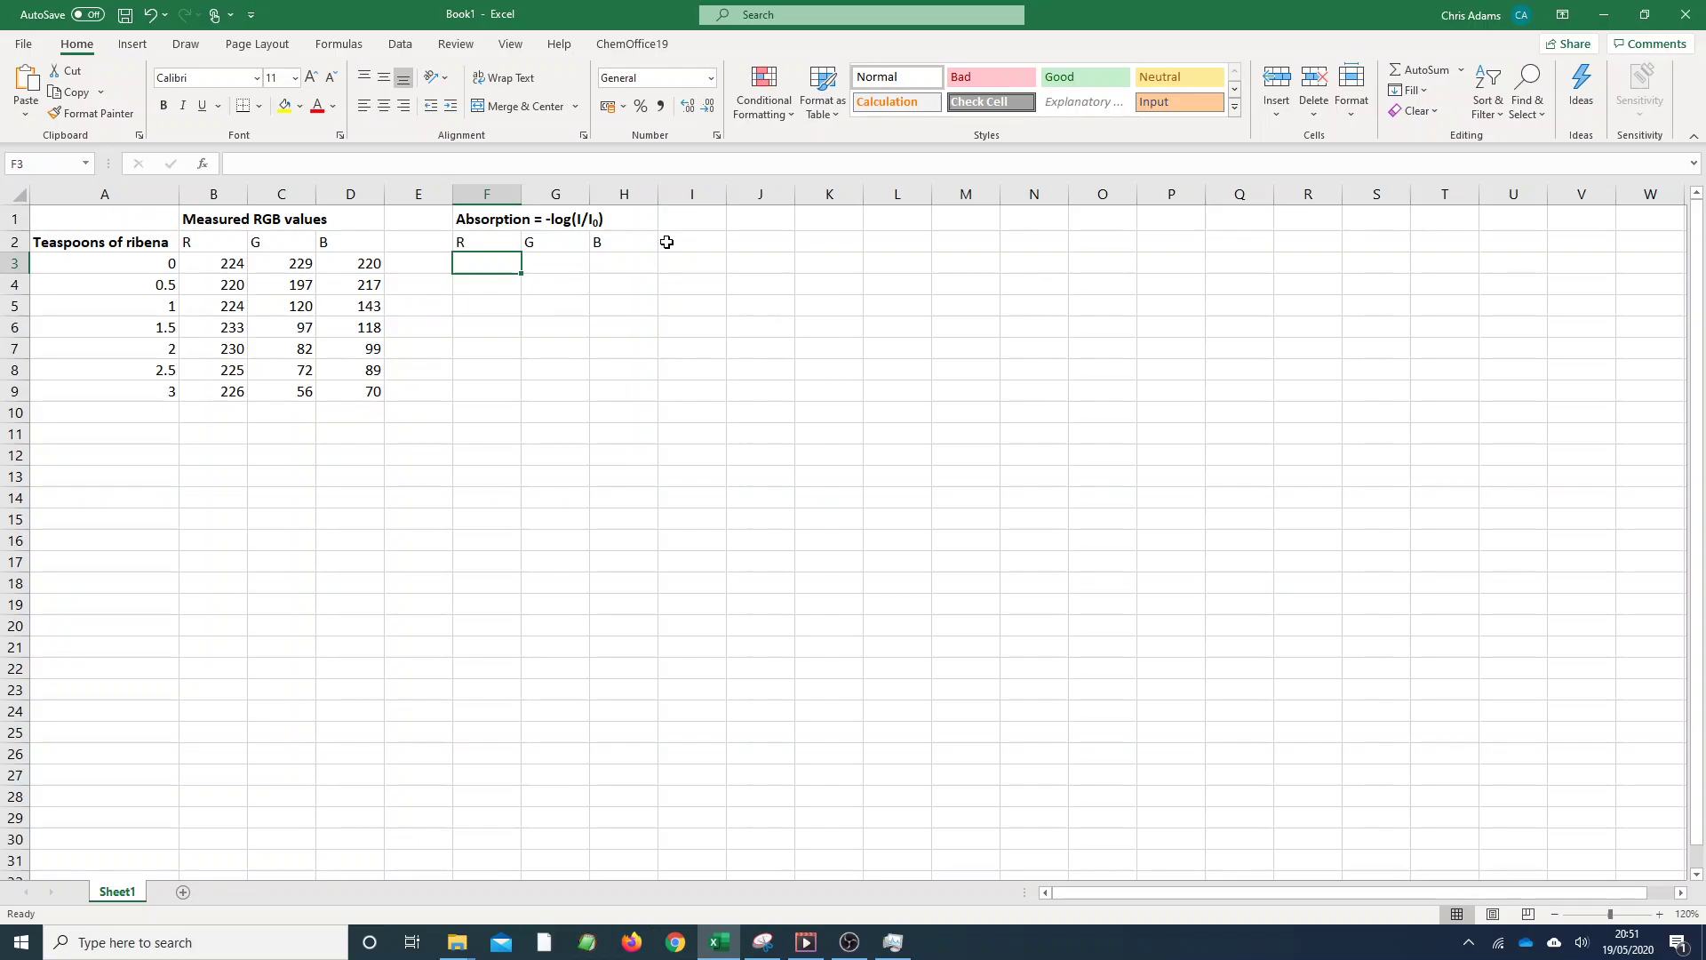
Step: Write the formula =-LOG(B3/B3) in cell F3 for the red absorption at 0 teaspoons
type("=")
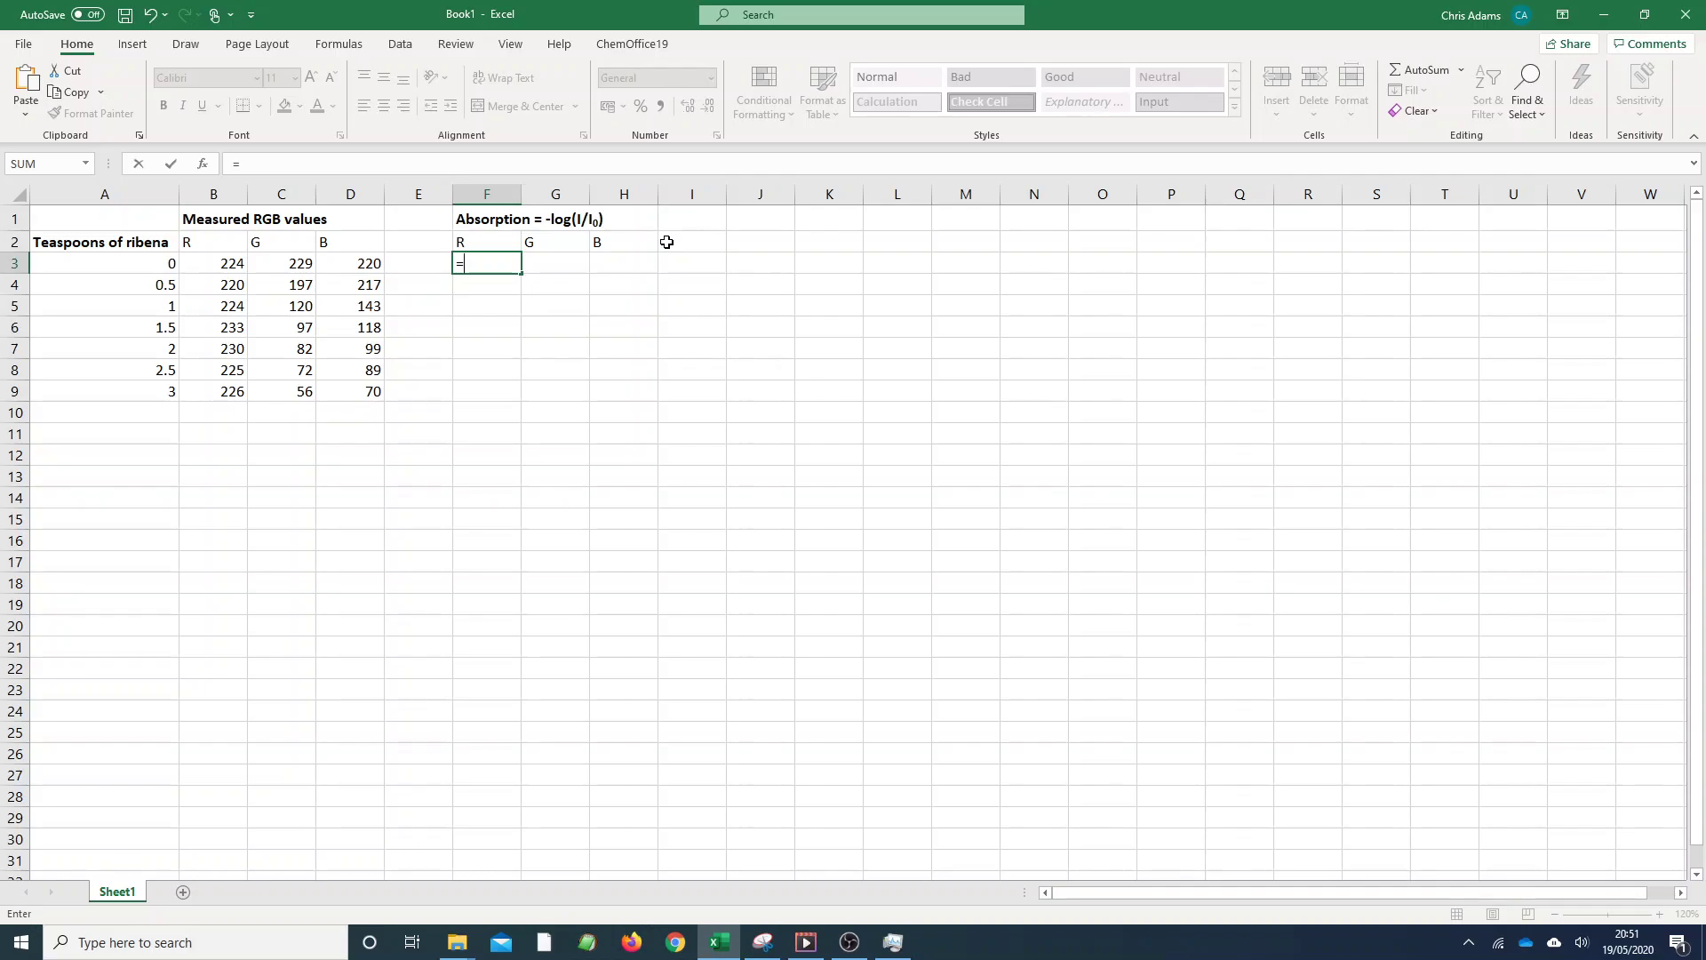
type("-log")
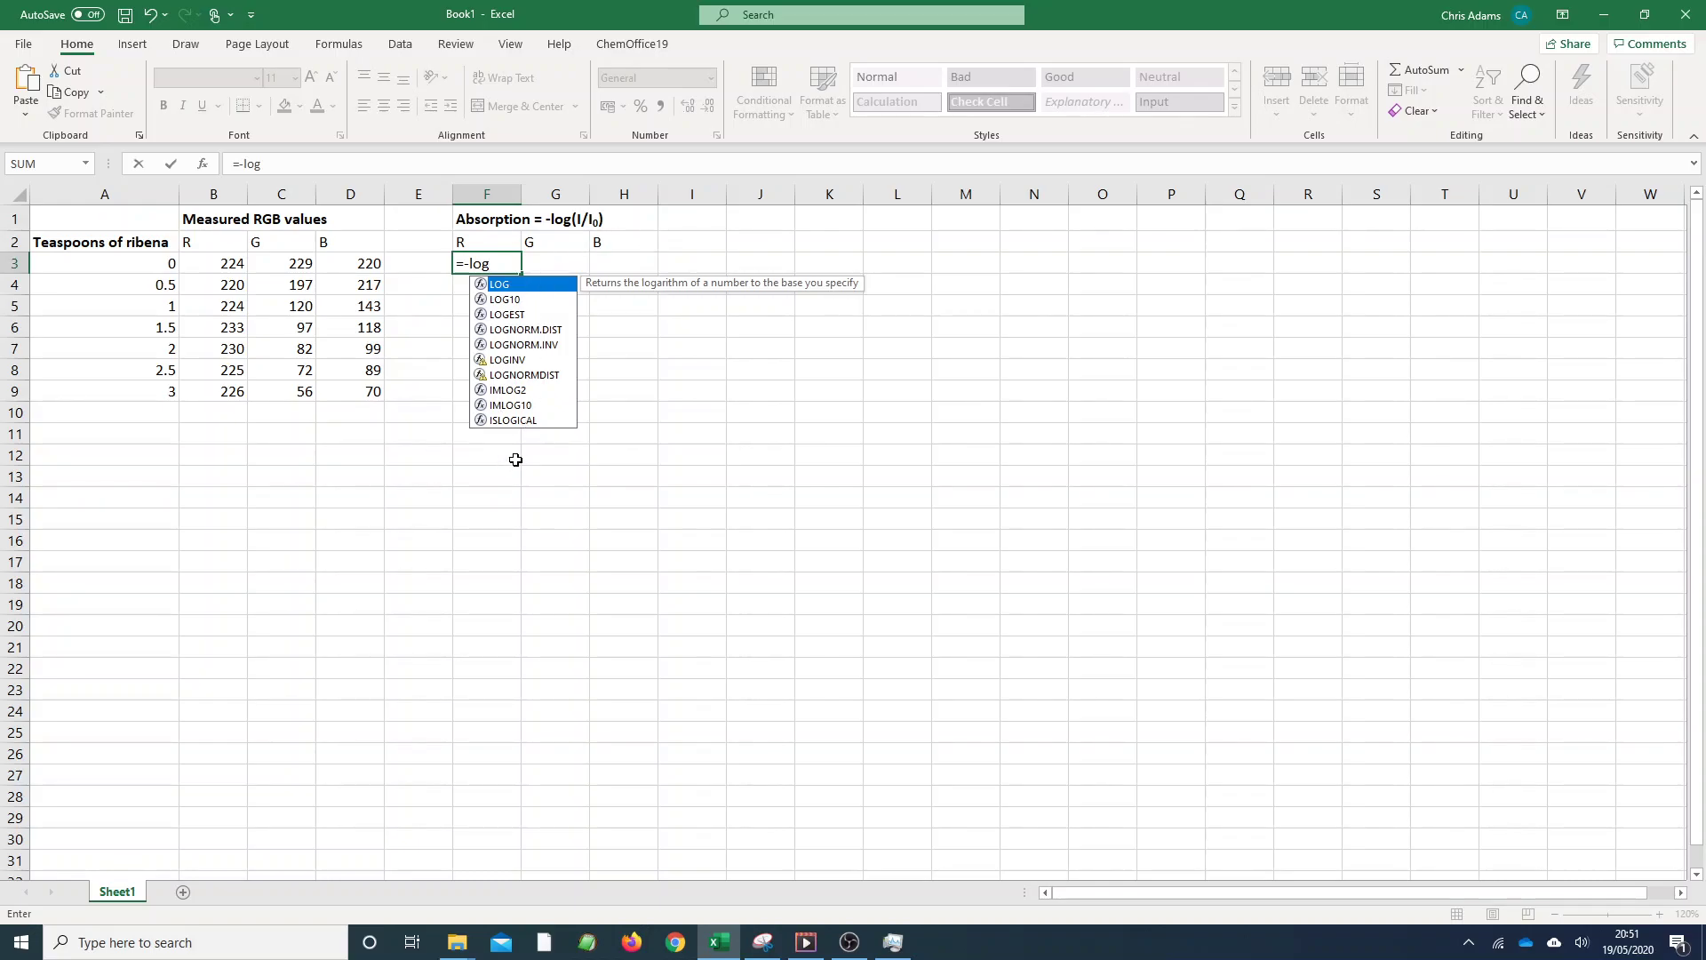
double_click(494, 287)
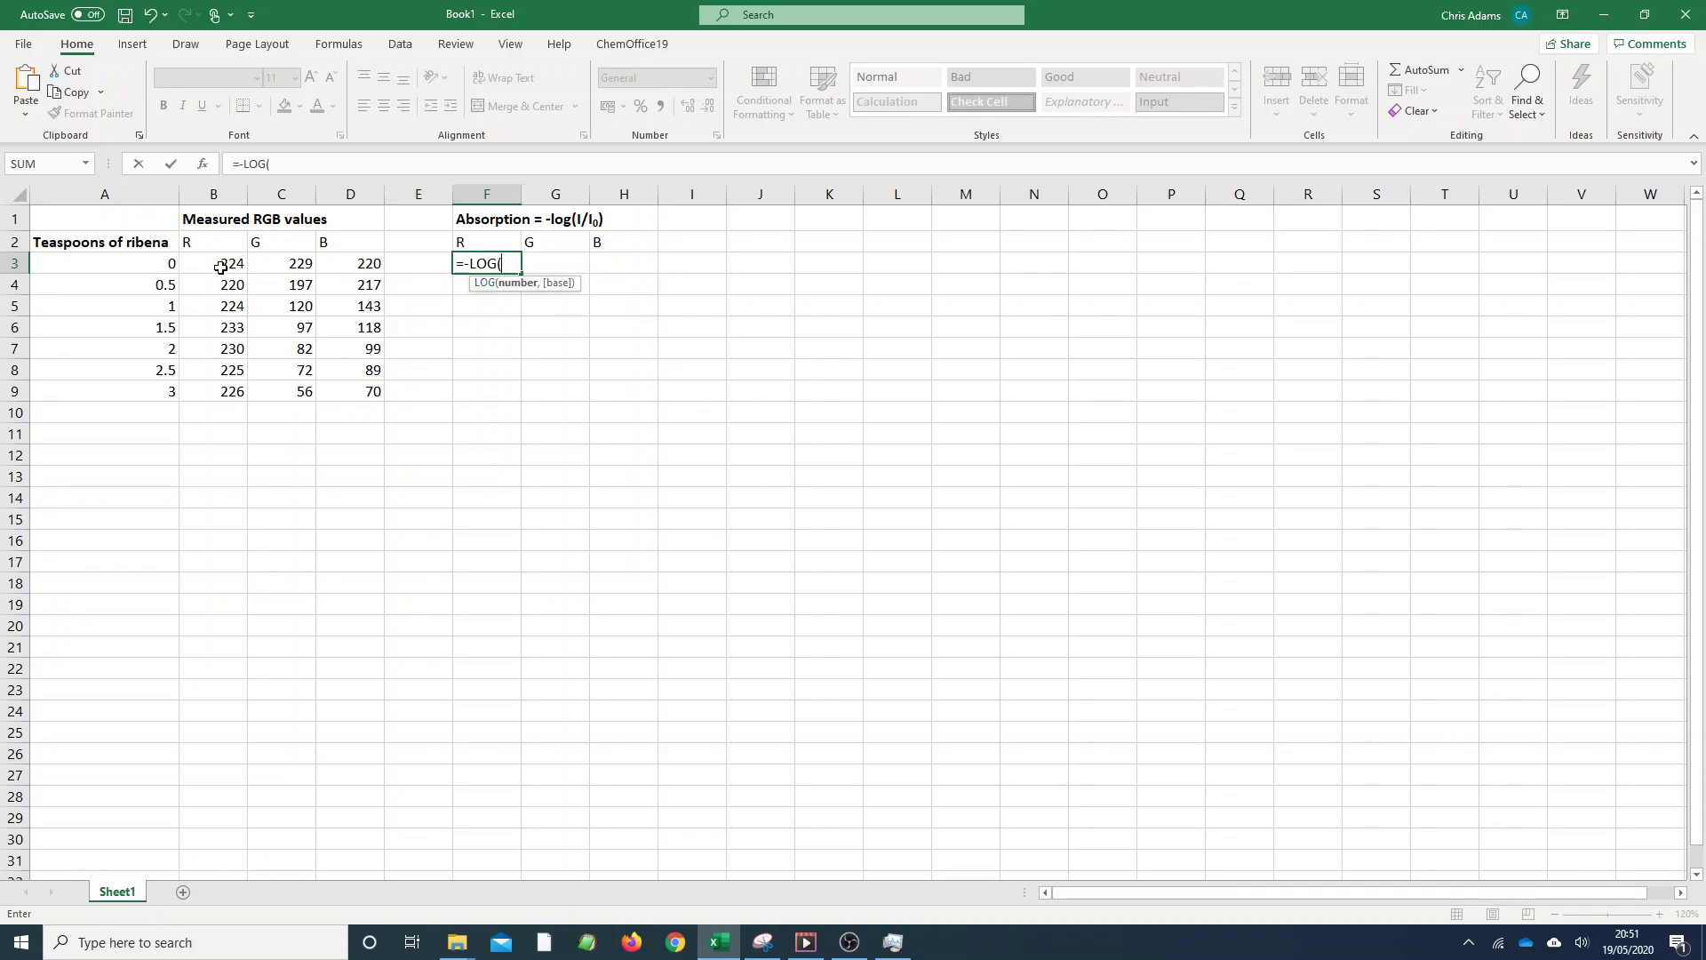
left_click(204, 267)
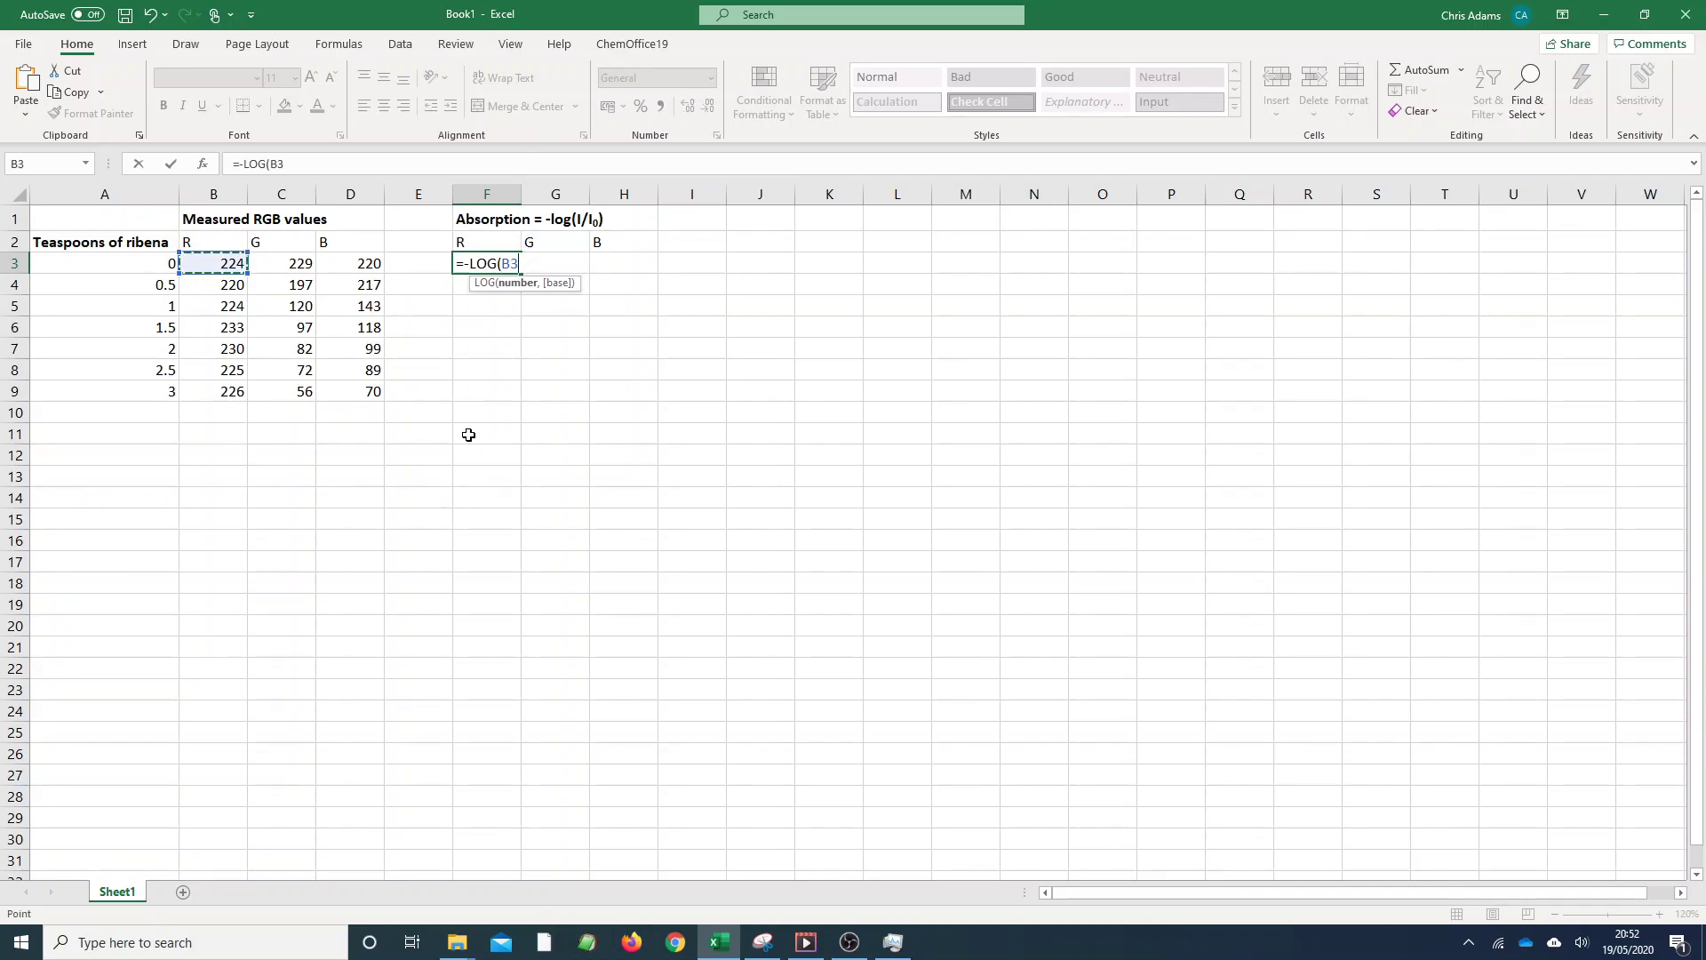
type("/")
left_click(230, 264)
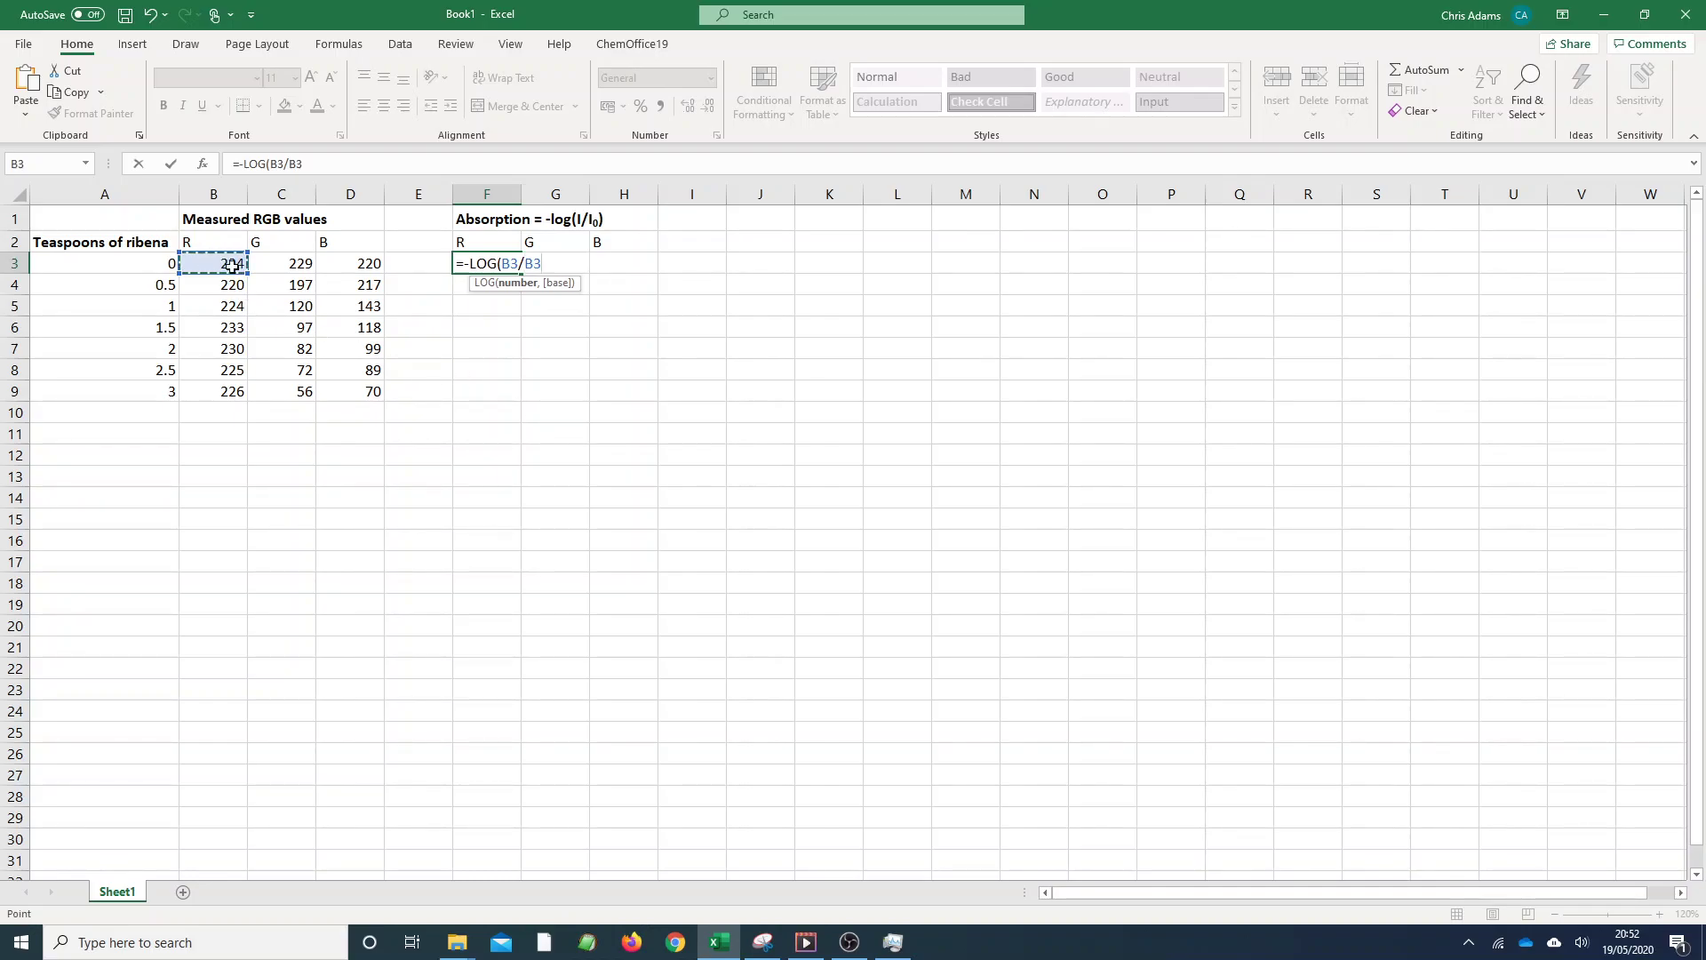
type(")")
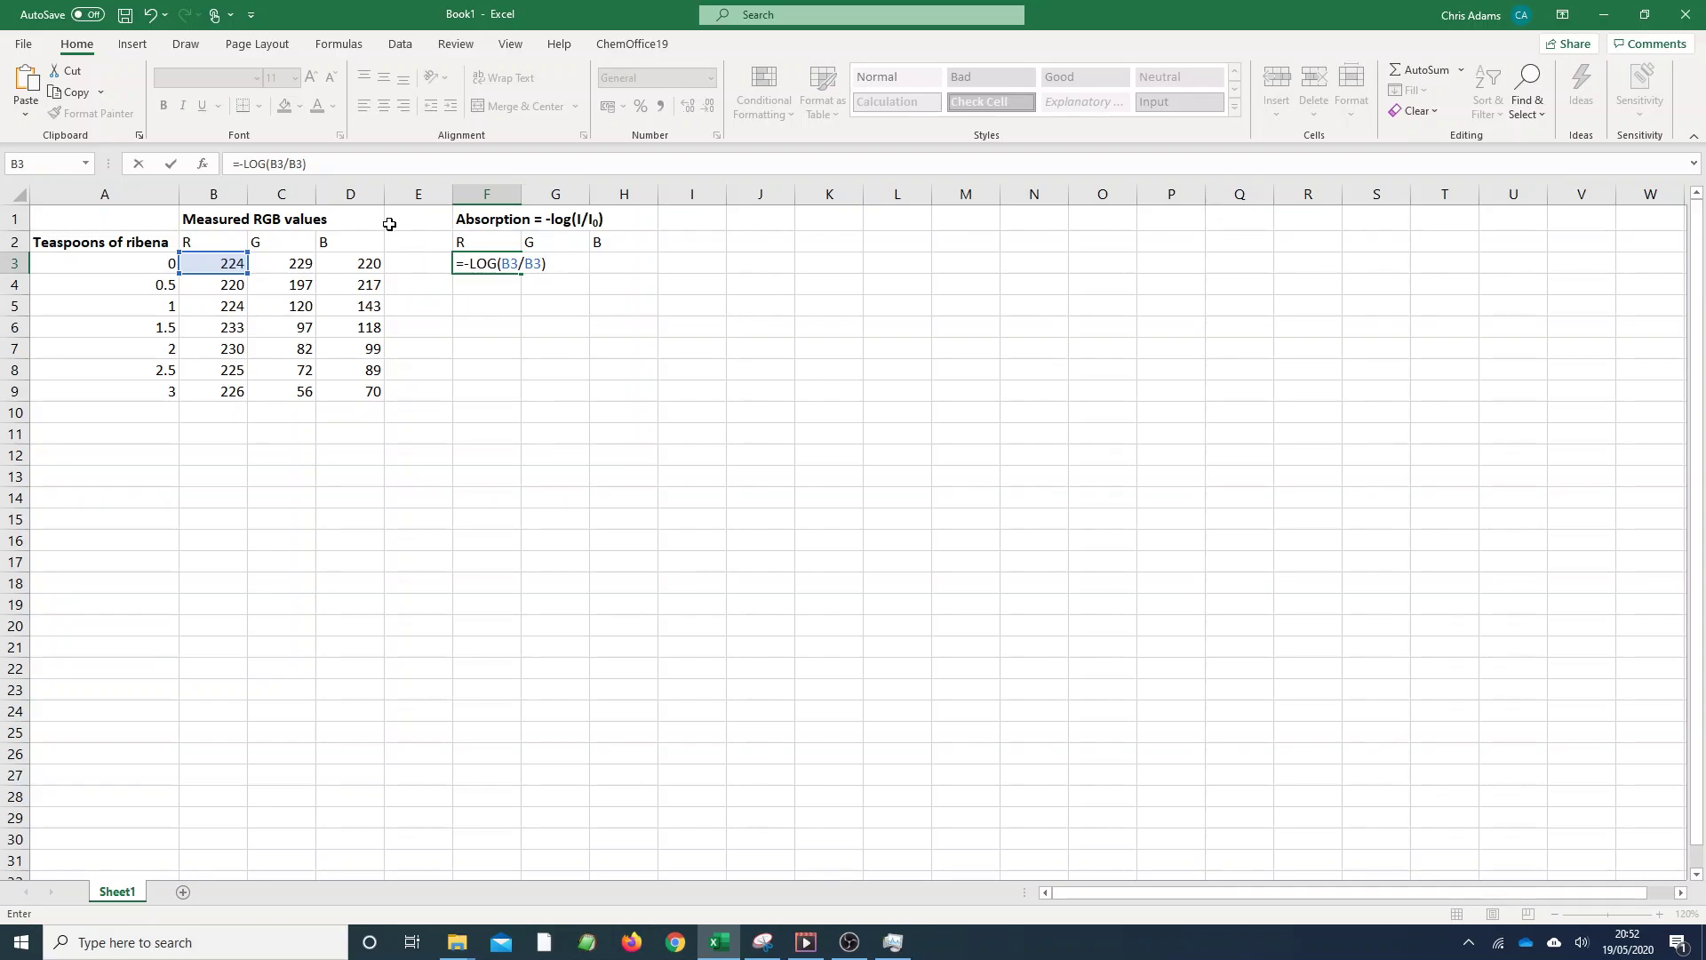
Step: Lock the divisor's row so the F3 formula reads =-LOG(B3/B$3), and fill it down through F9
left_click(533, 264)
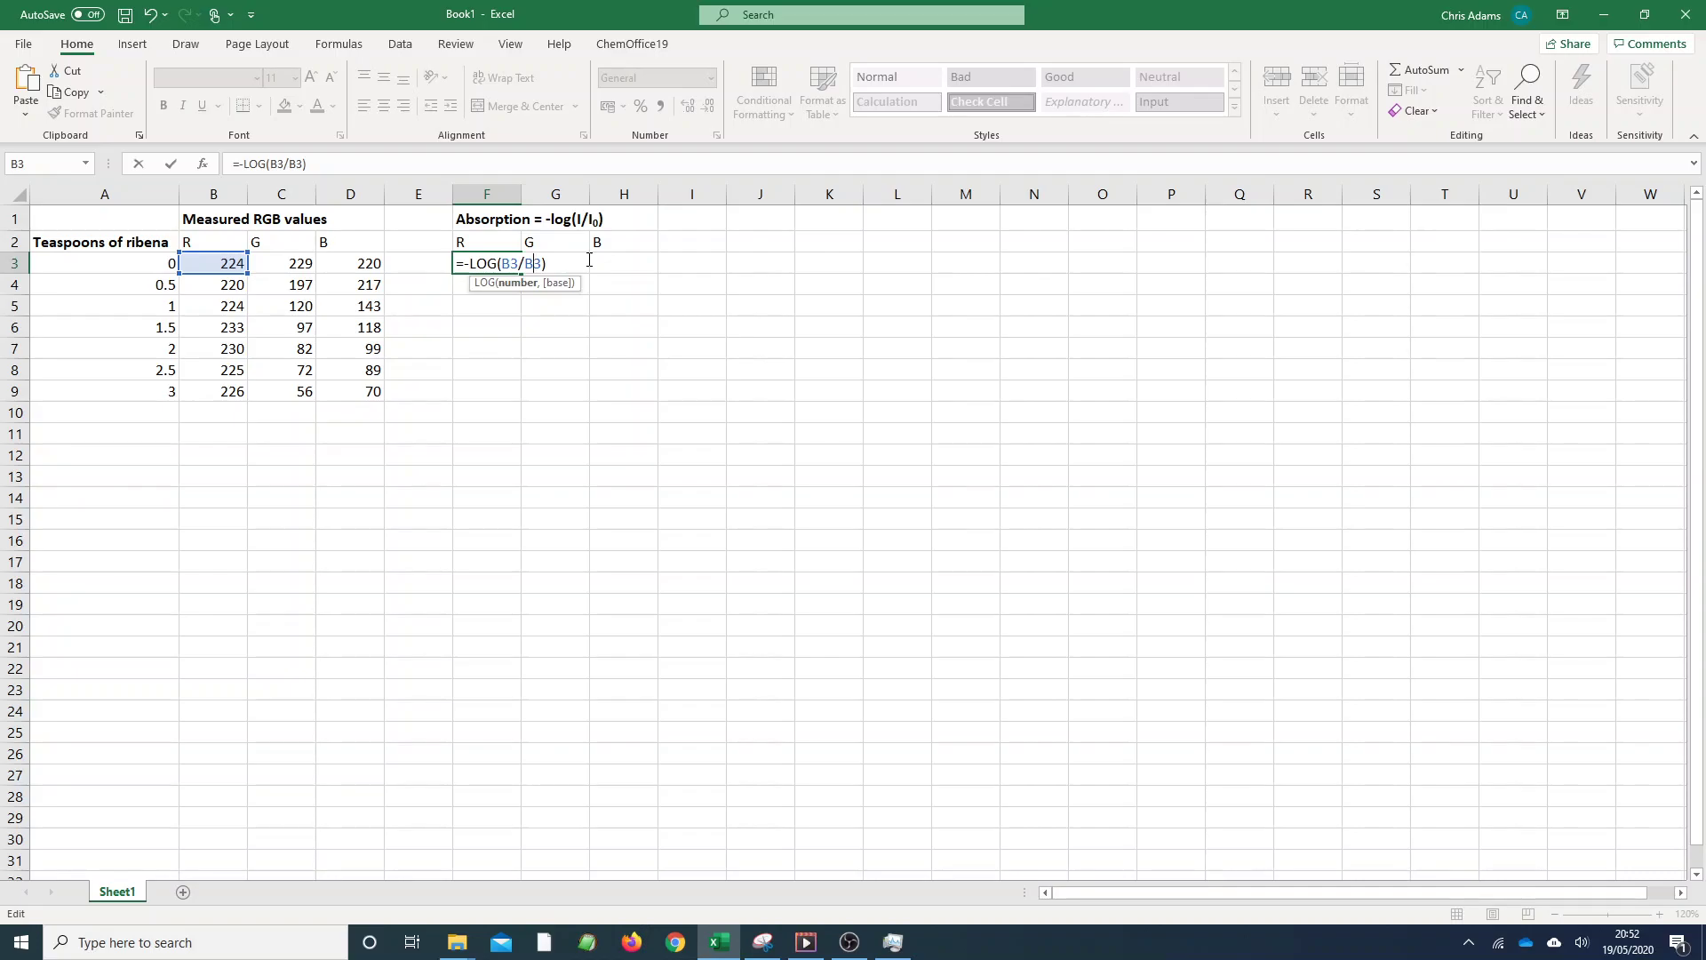
type("$")
key("Return")
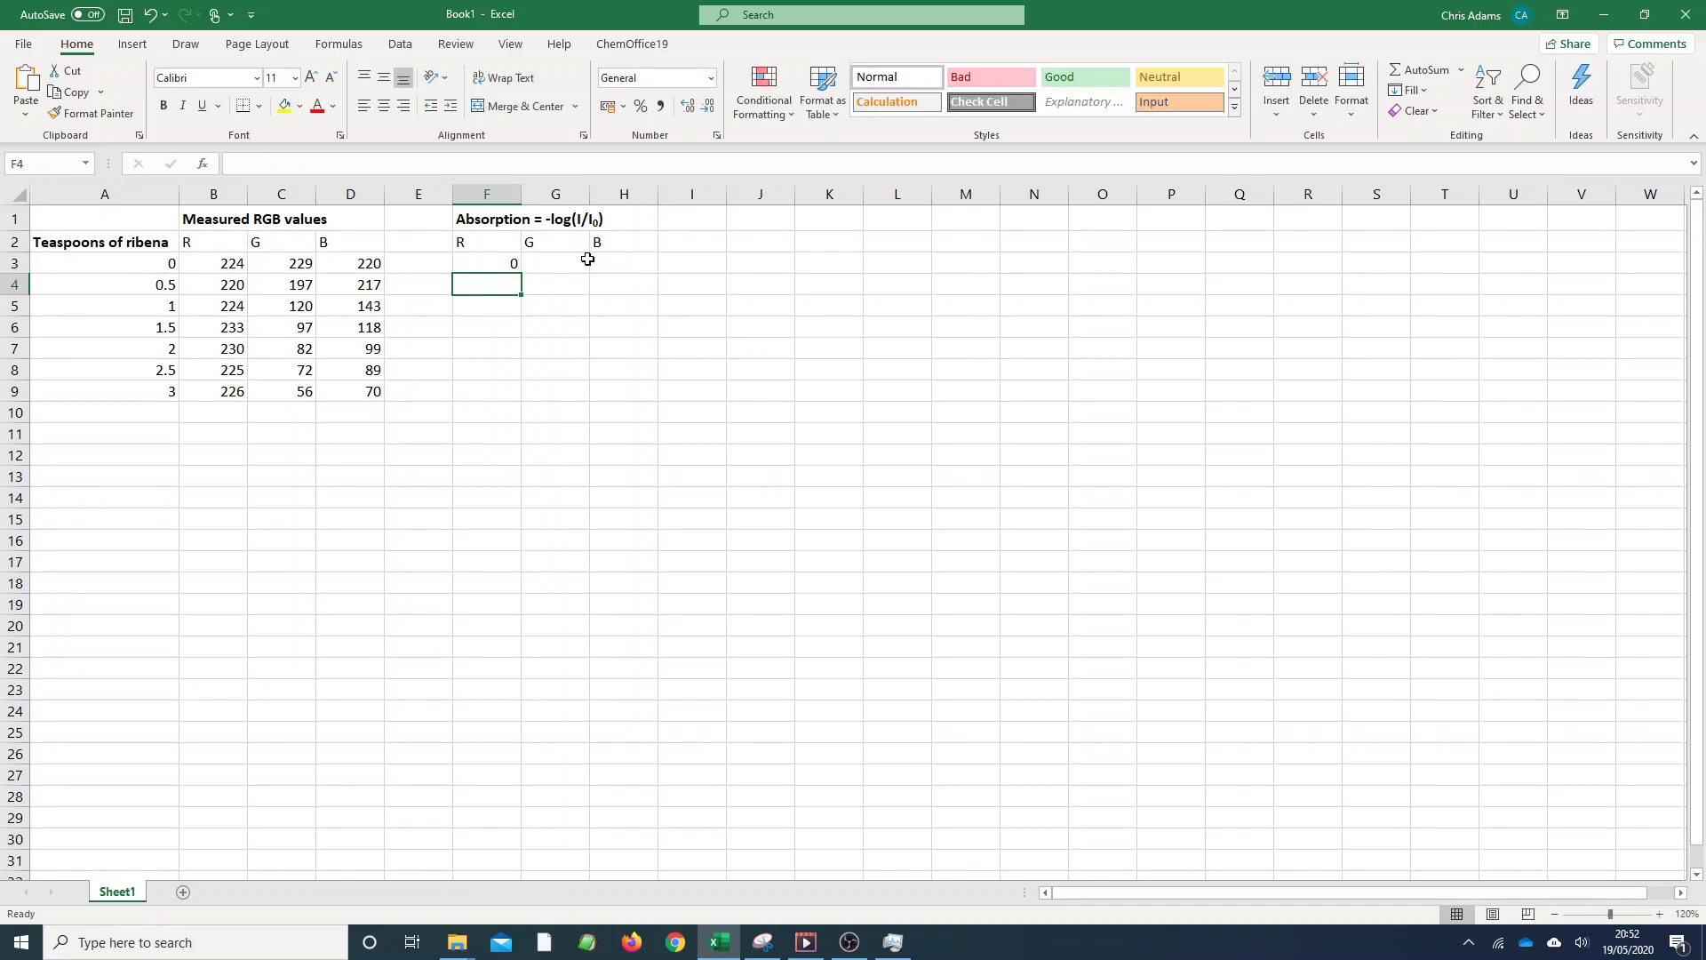
key("Up")
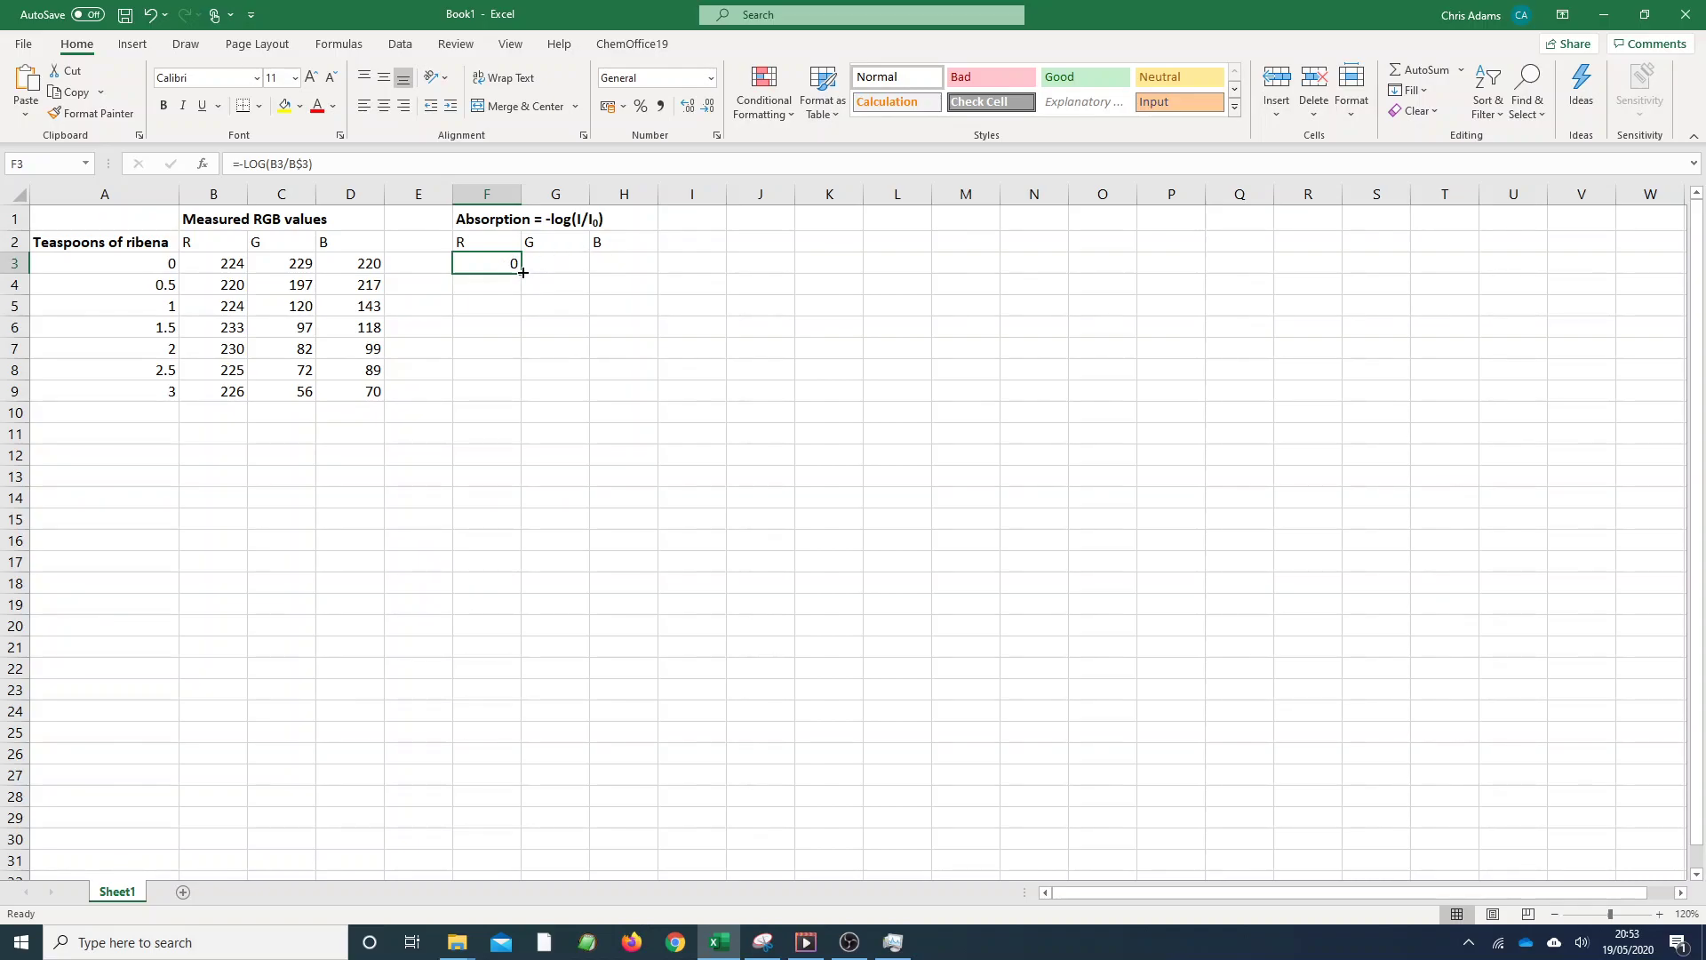
left_click_drag(522, 273, 509, 400)
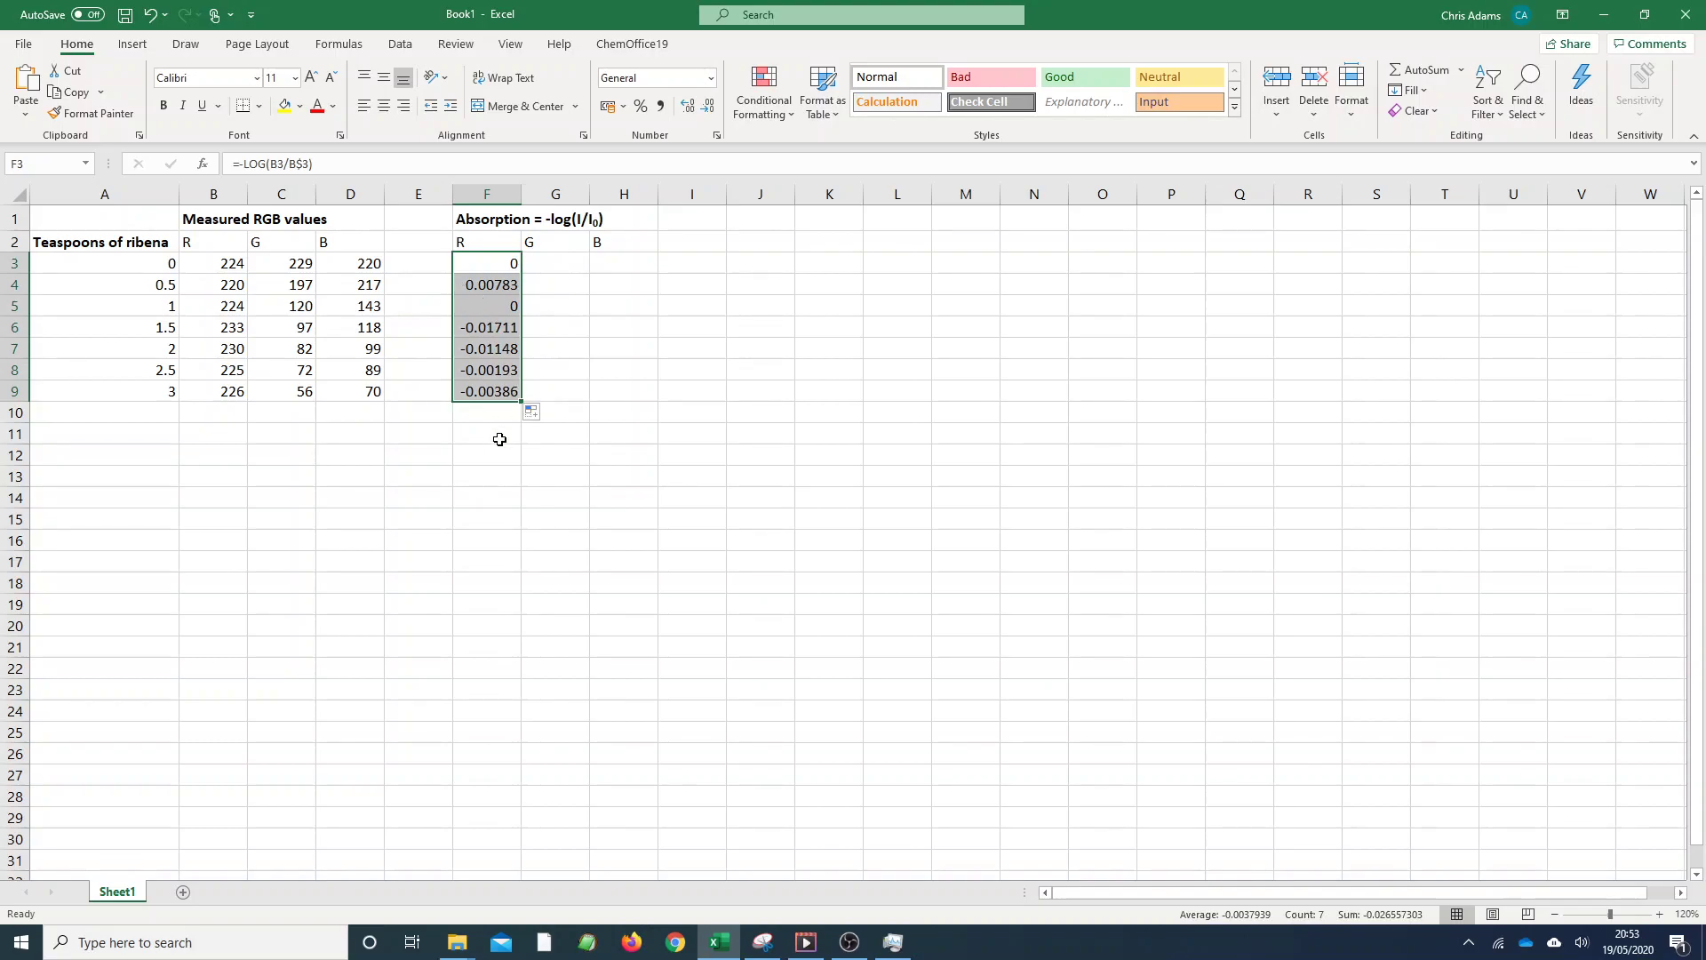
Step: Compare the formulas in cells F3, F4 and F8 with the measured R values they refer to in column B
left_click(497, 281)
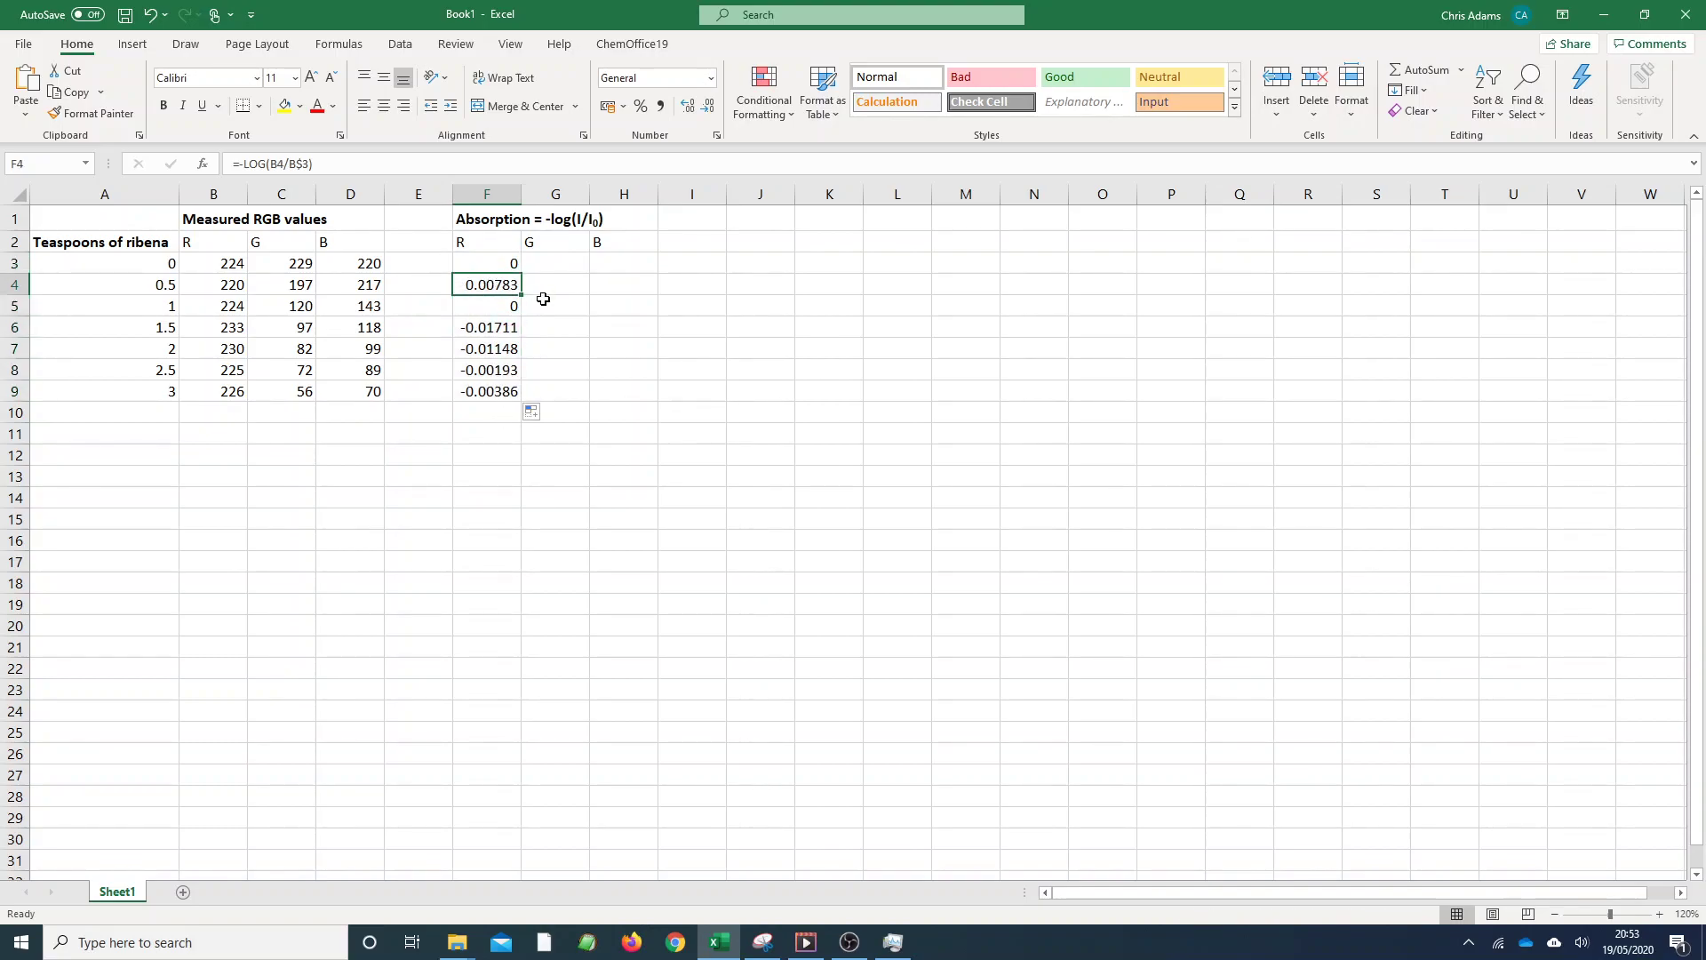
left_click(477, 258)
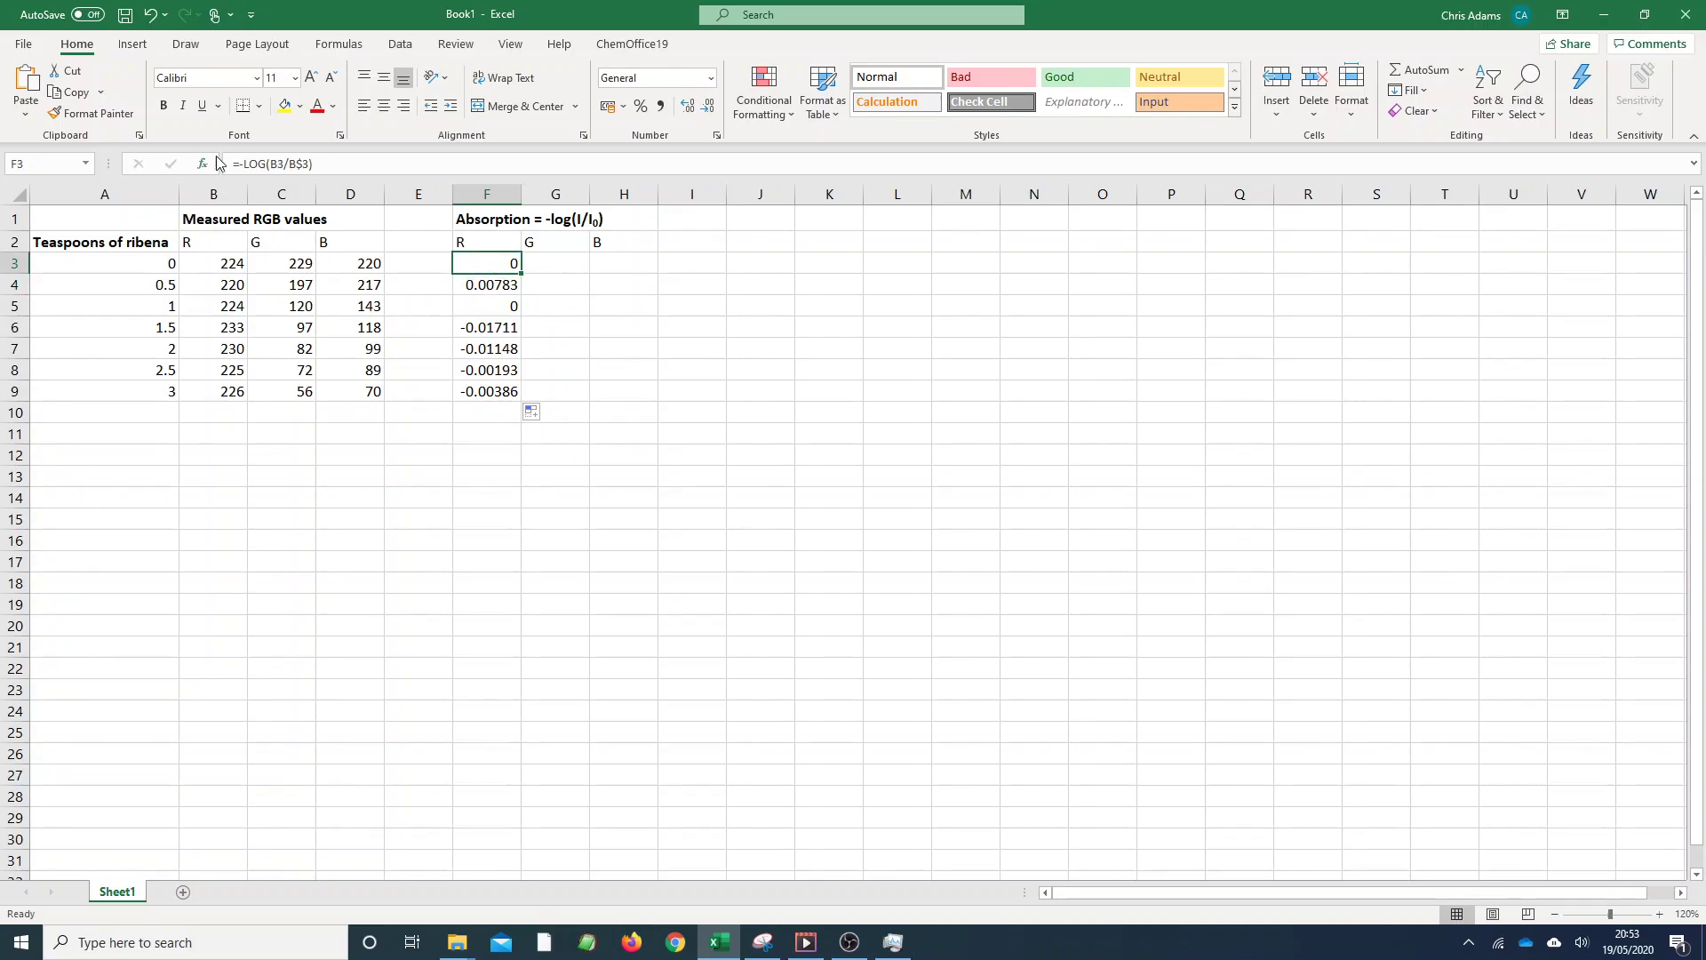
left_click(512, 284)
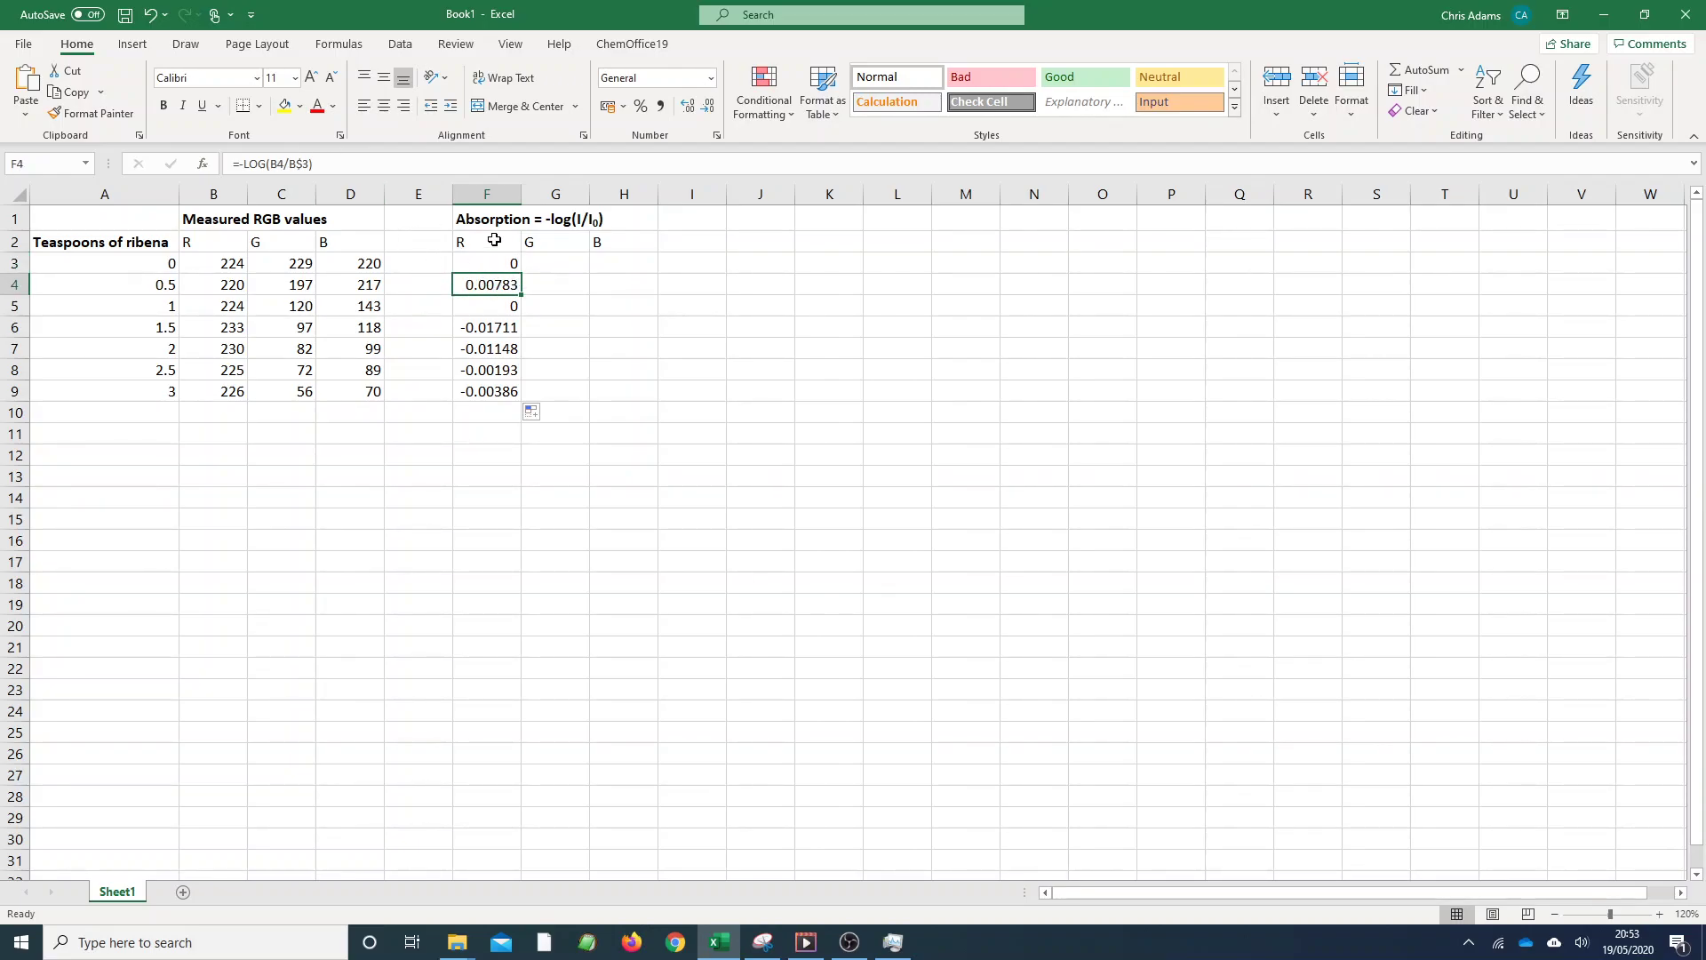
left_click(495, 262)
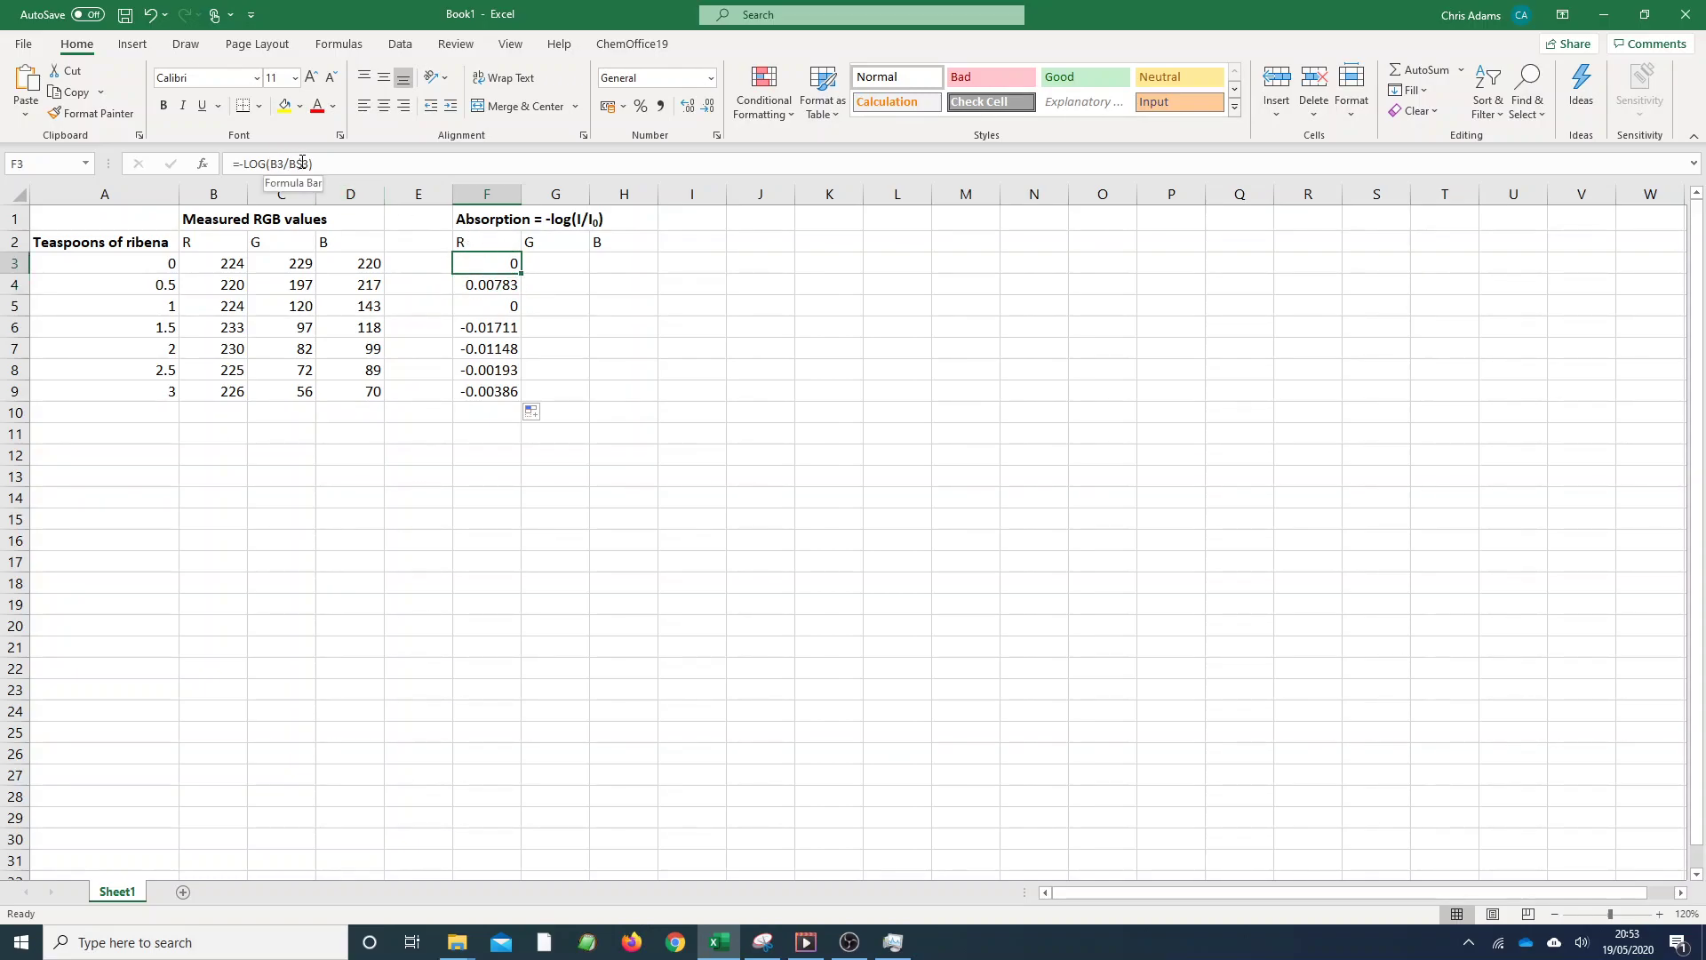
left_click(497, 288)
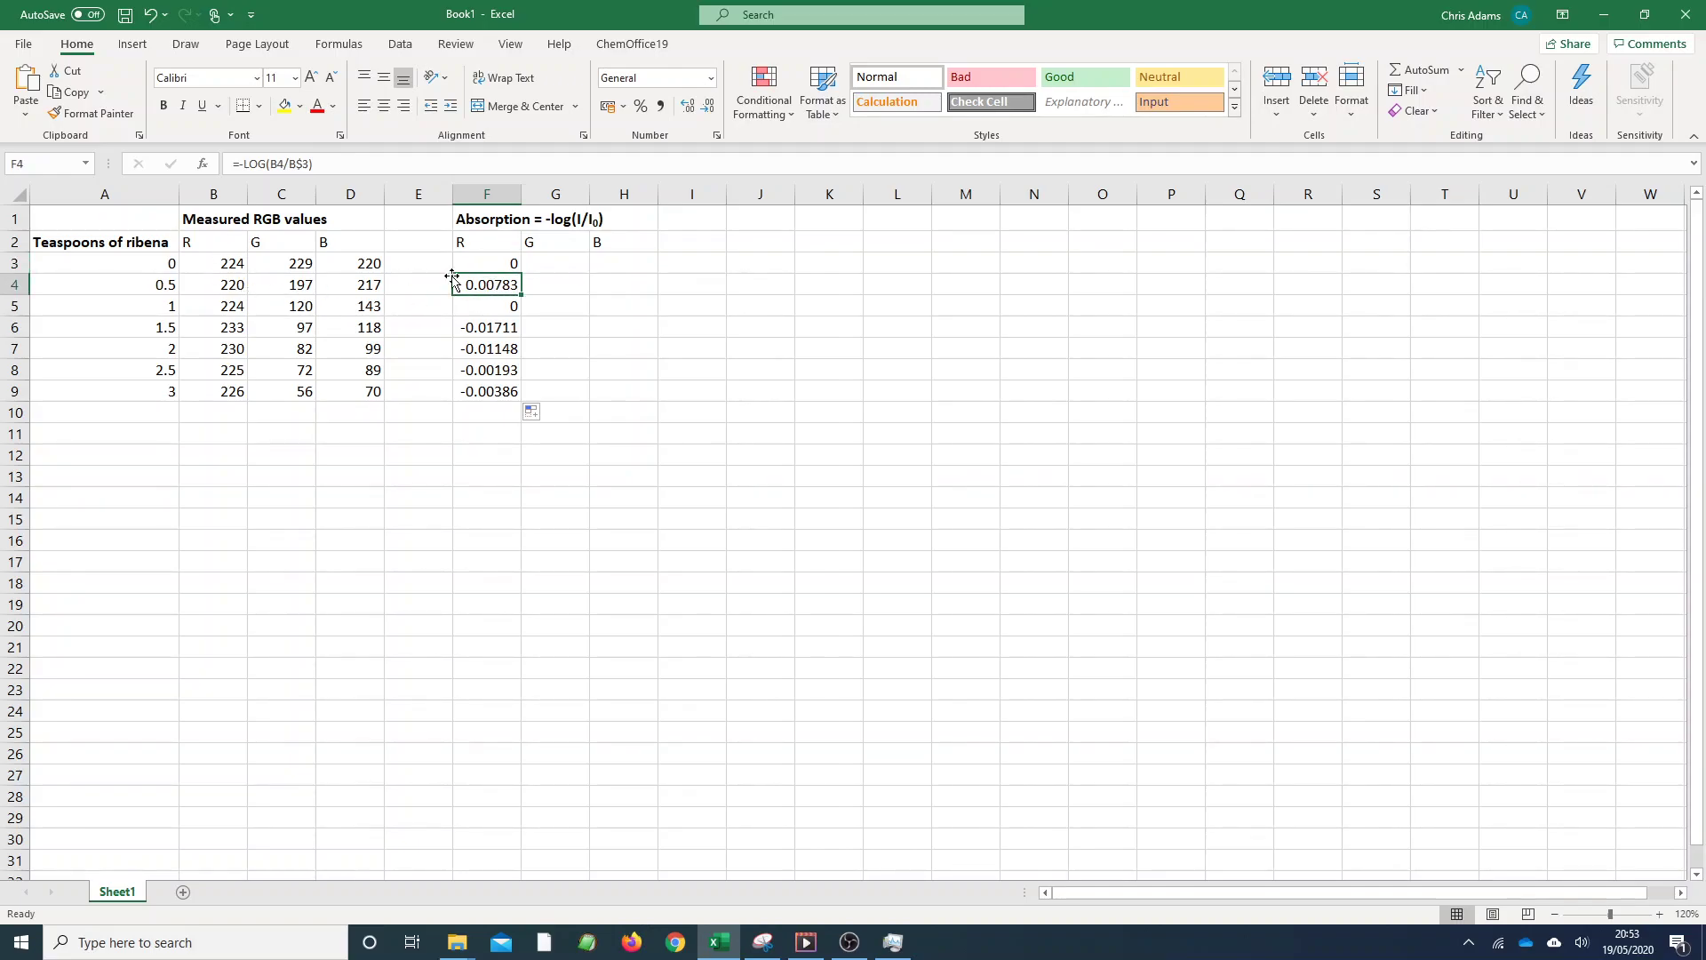
left_click(219, 285)
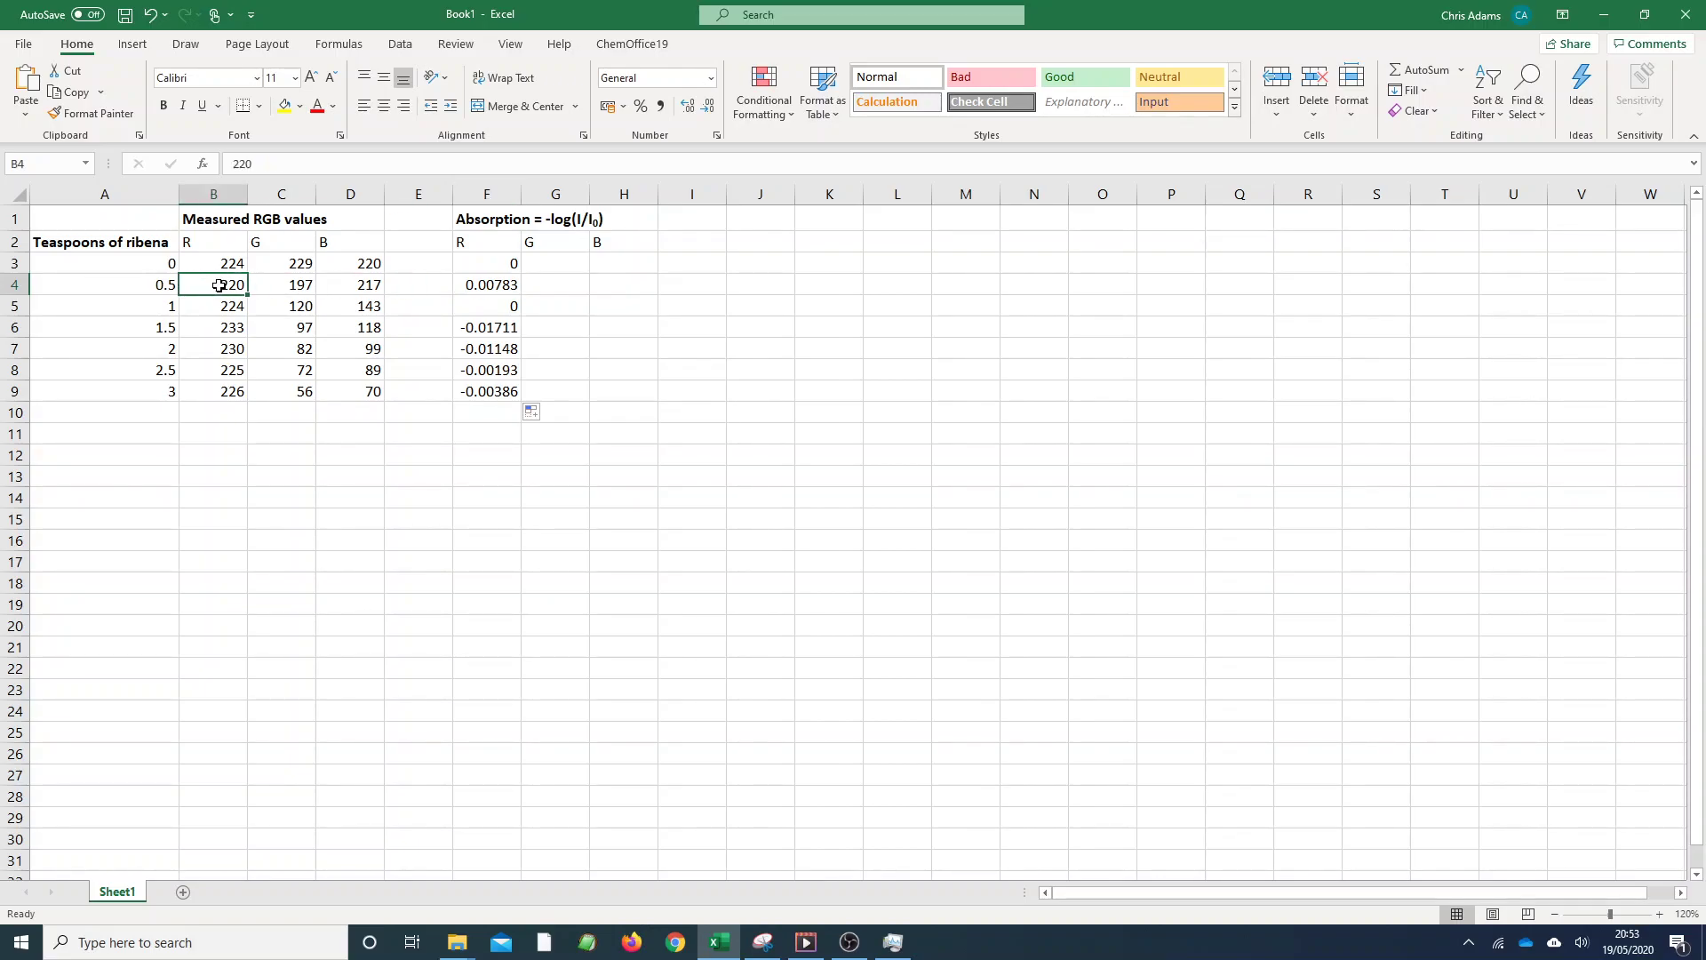
left_click(229, 267)
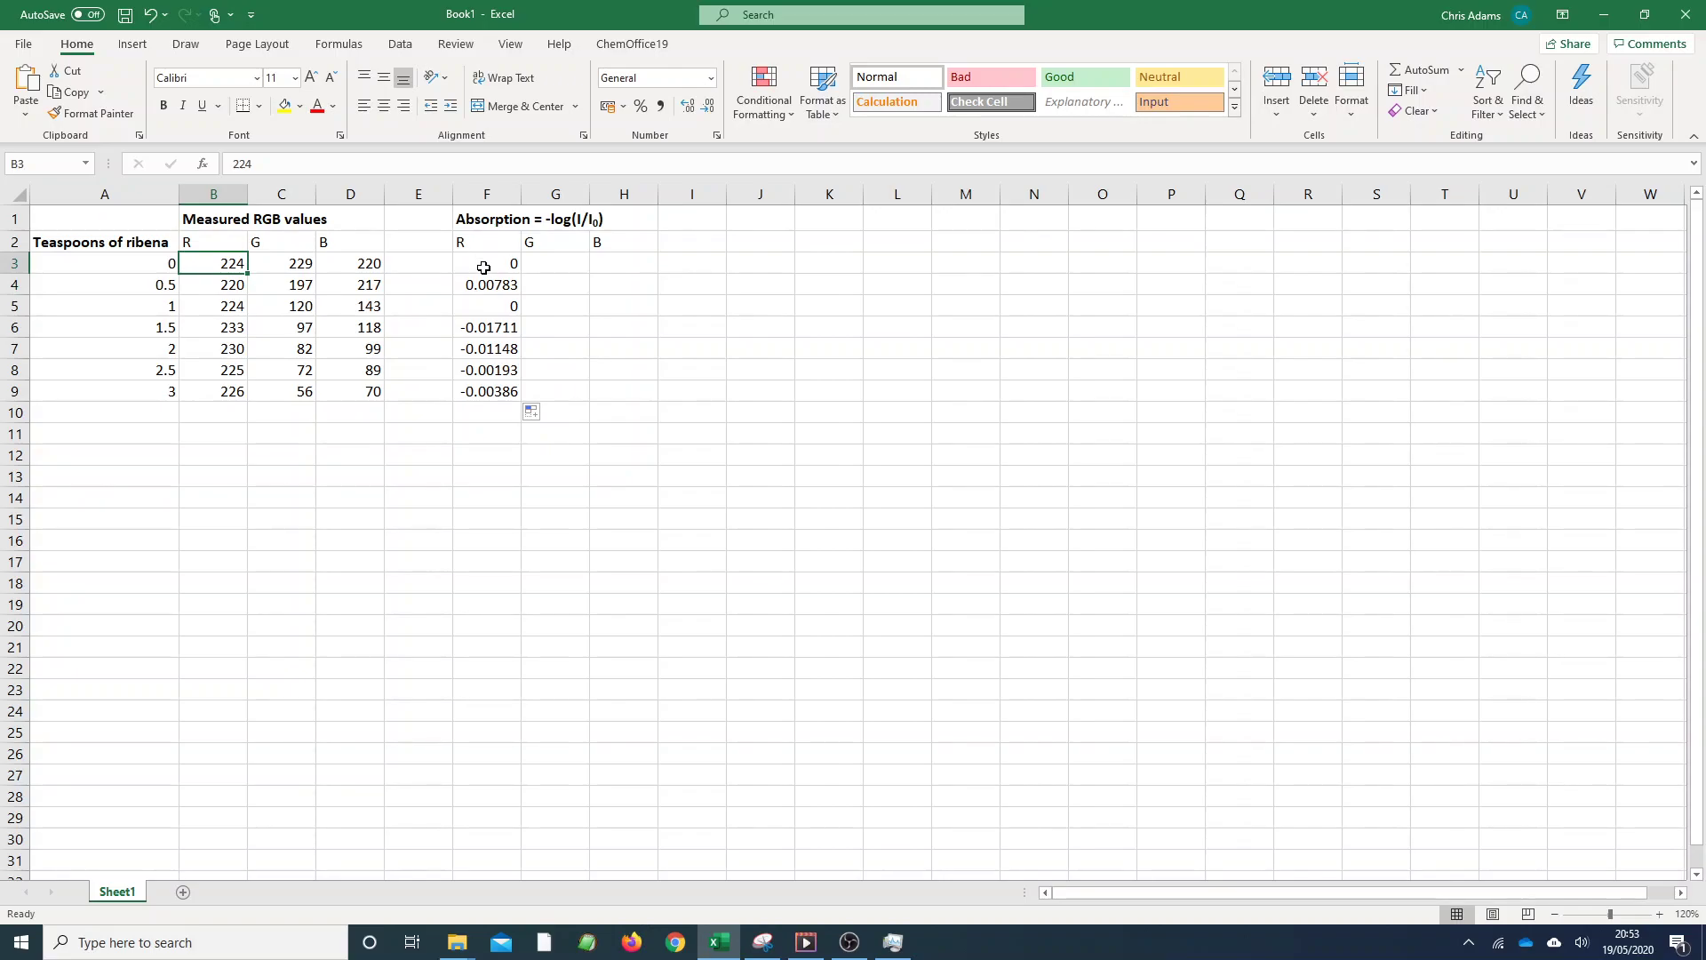
left_click(480, 371)
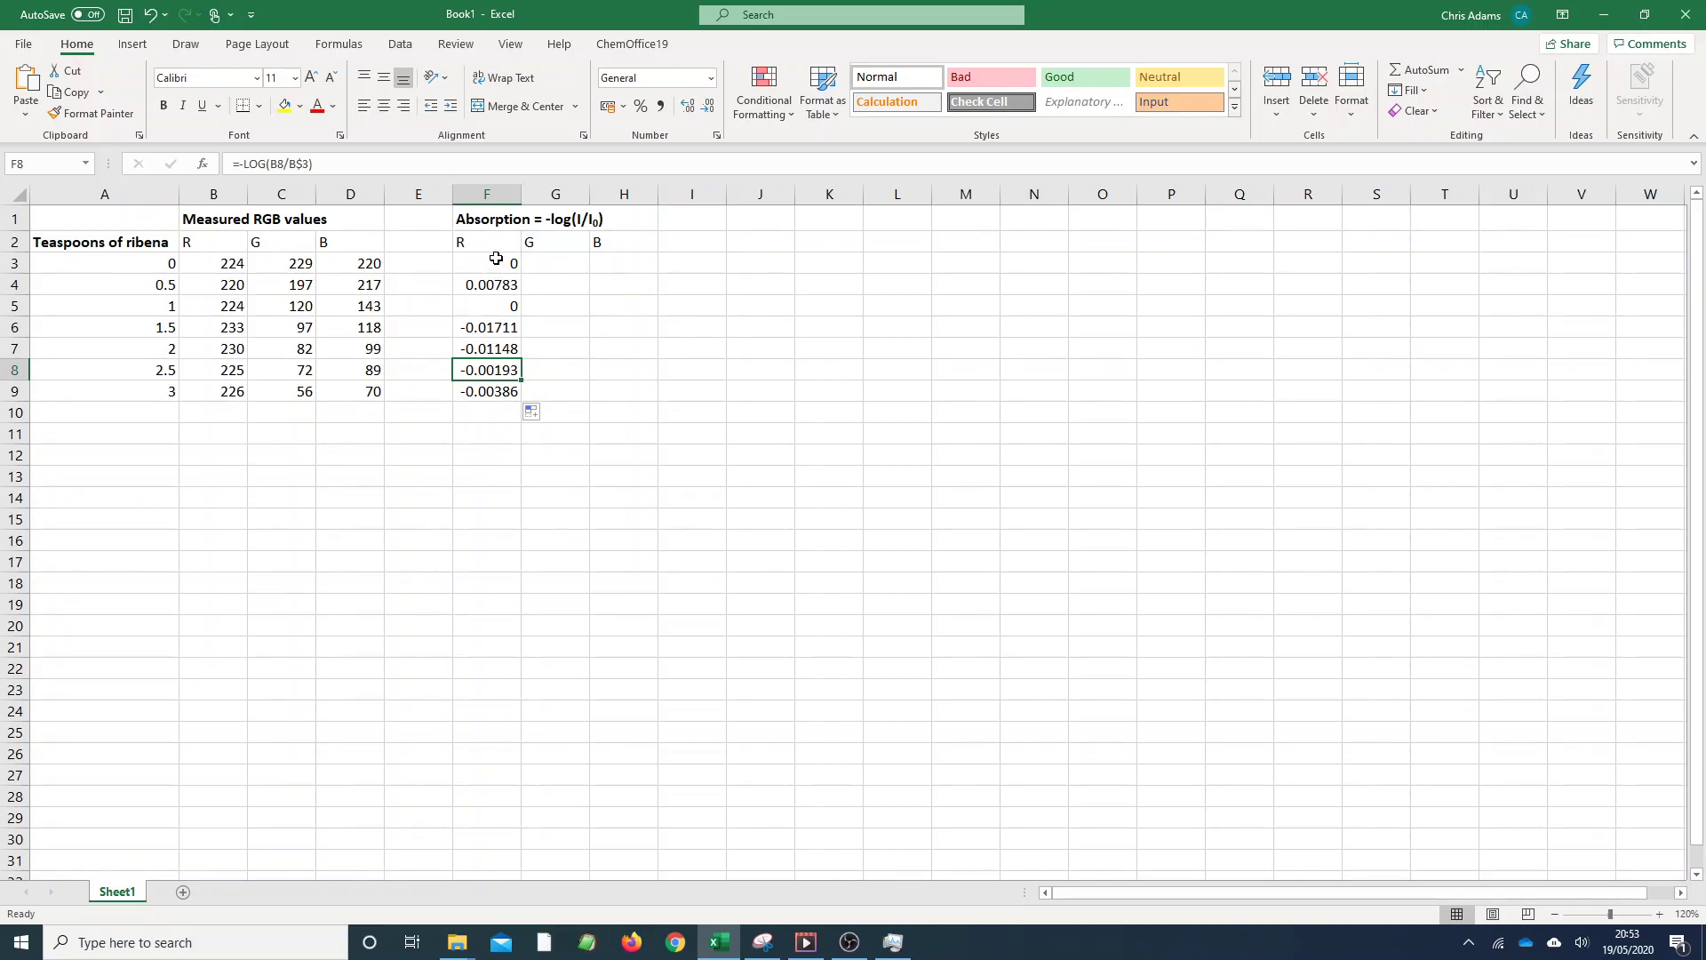
Step: Fill the absorption formulas of F3 to F9 across into the G and B columns, through H9
left_click_drag(495, 259, 480, 399)
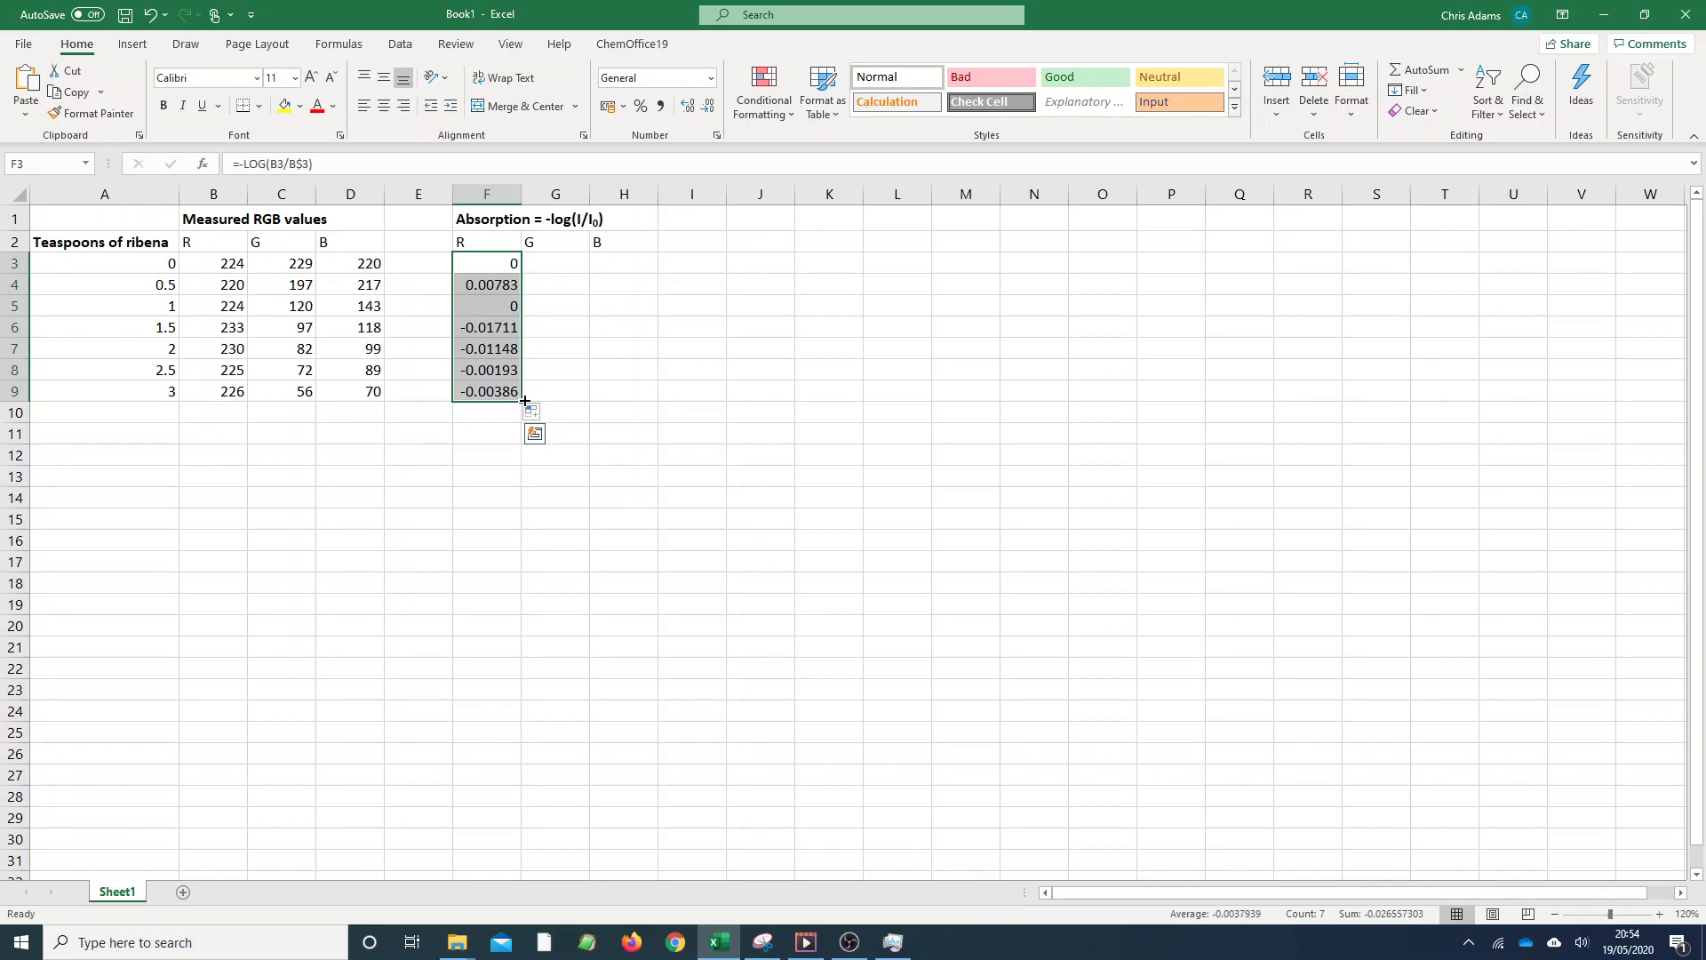
left_click_drag(521, 402, 662, 400)
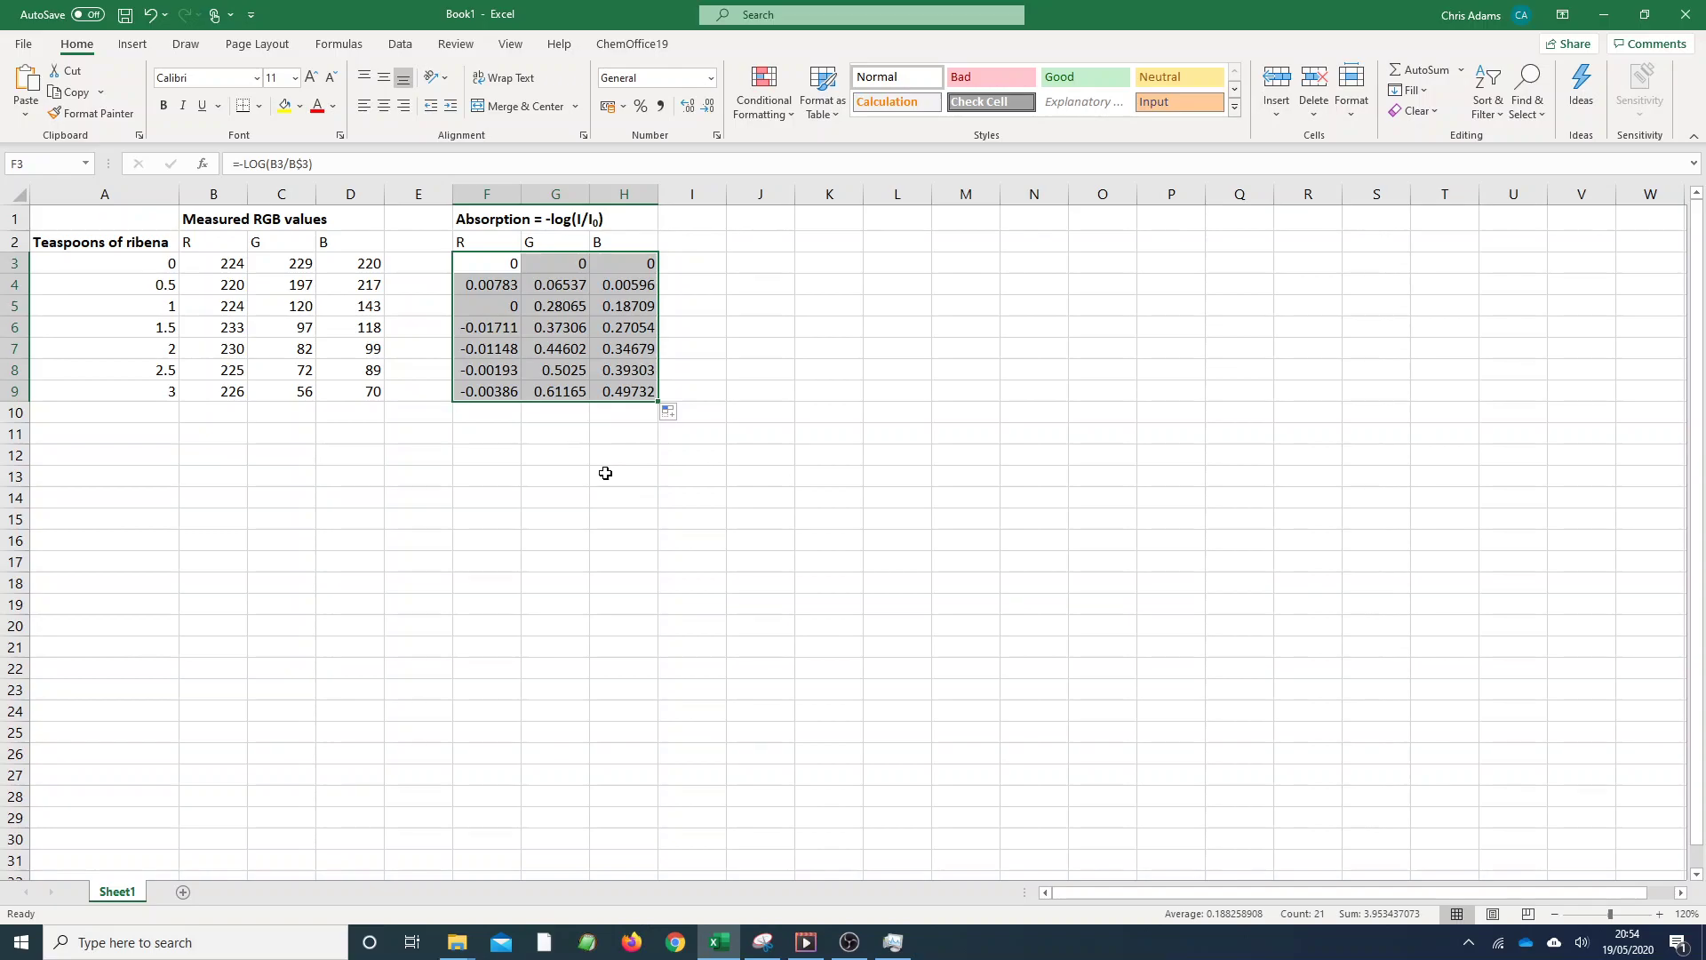
Step: Check which measured-value columns the absorption formulas in F3, G3, H3 and H8 refer to
left_click(498, 265)
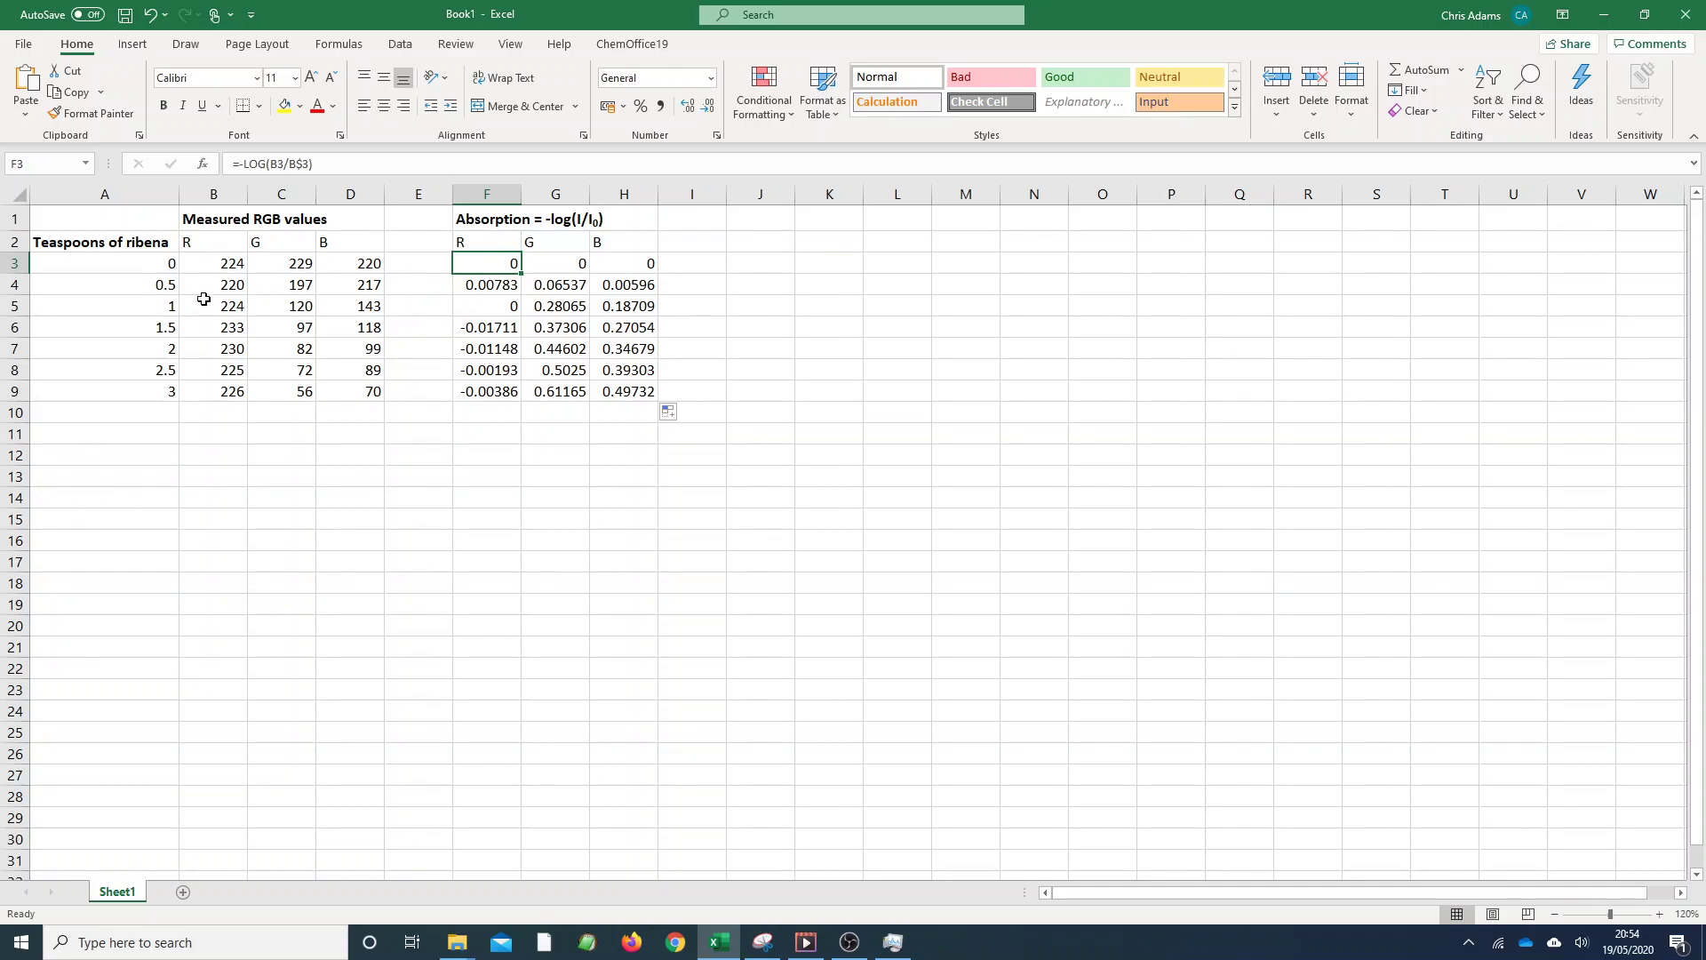
left_click(561, 263)
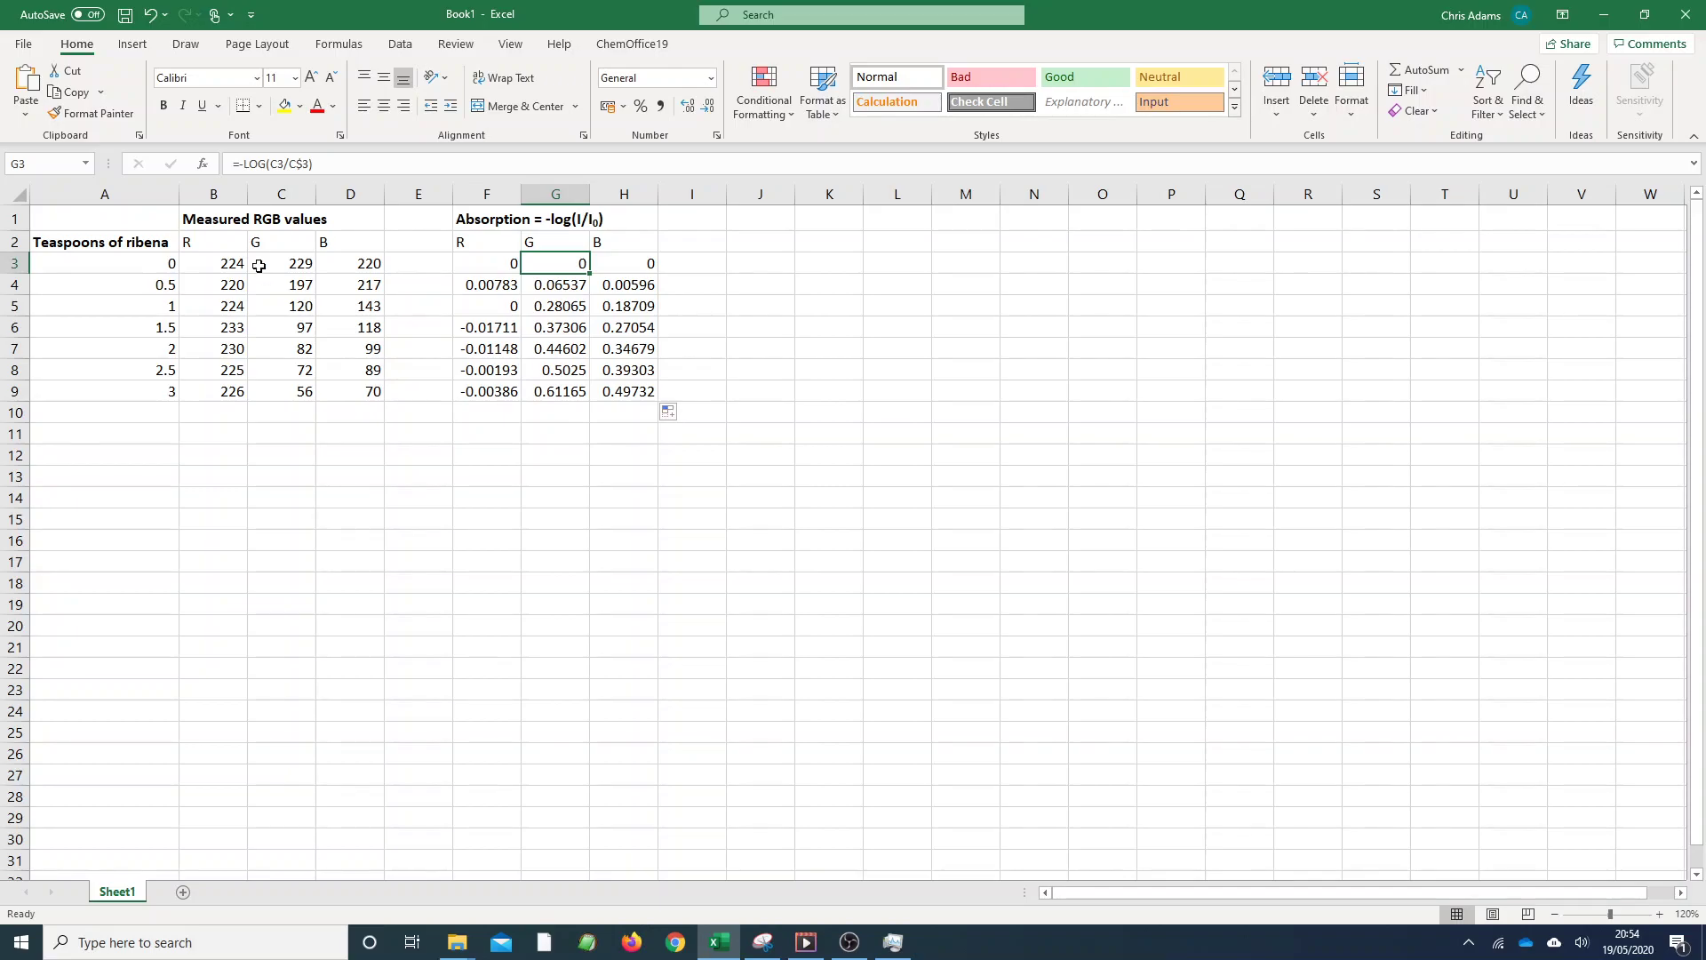
left_click_drag(270, 163, 314, 164)
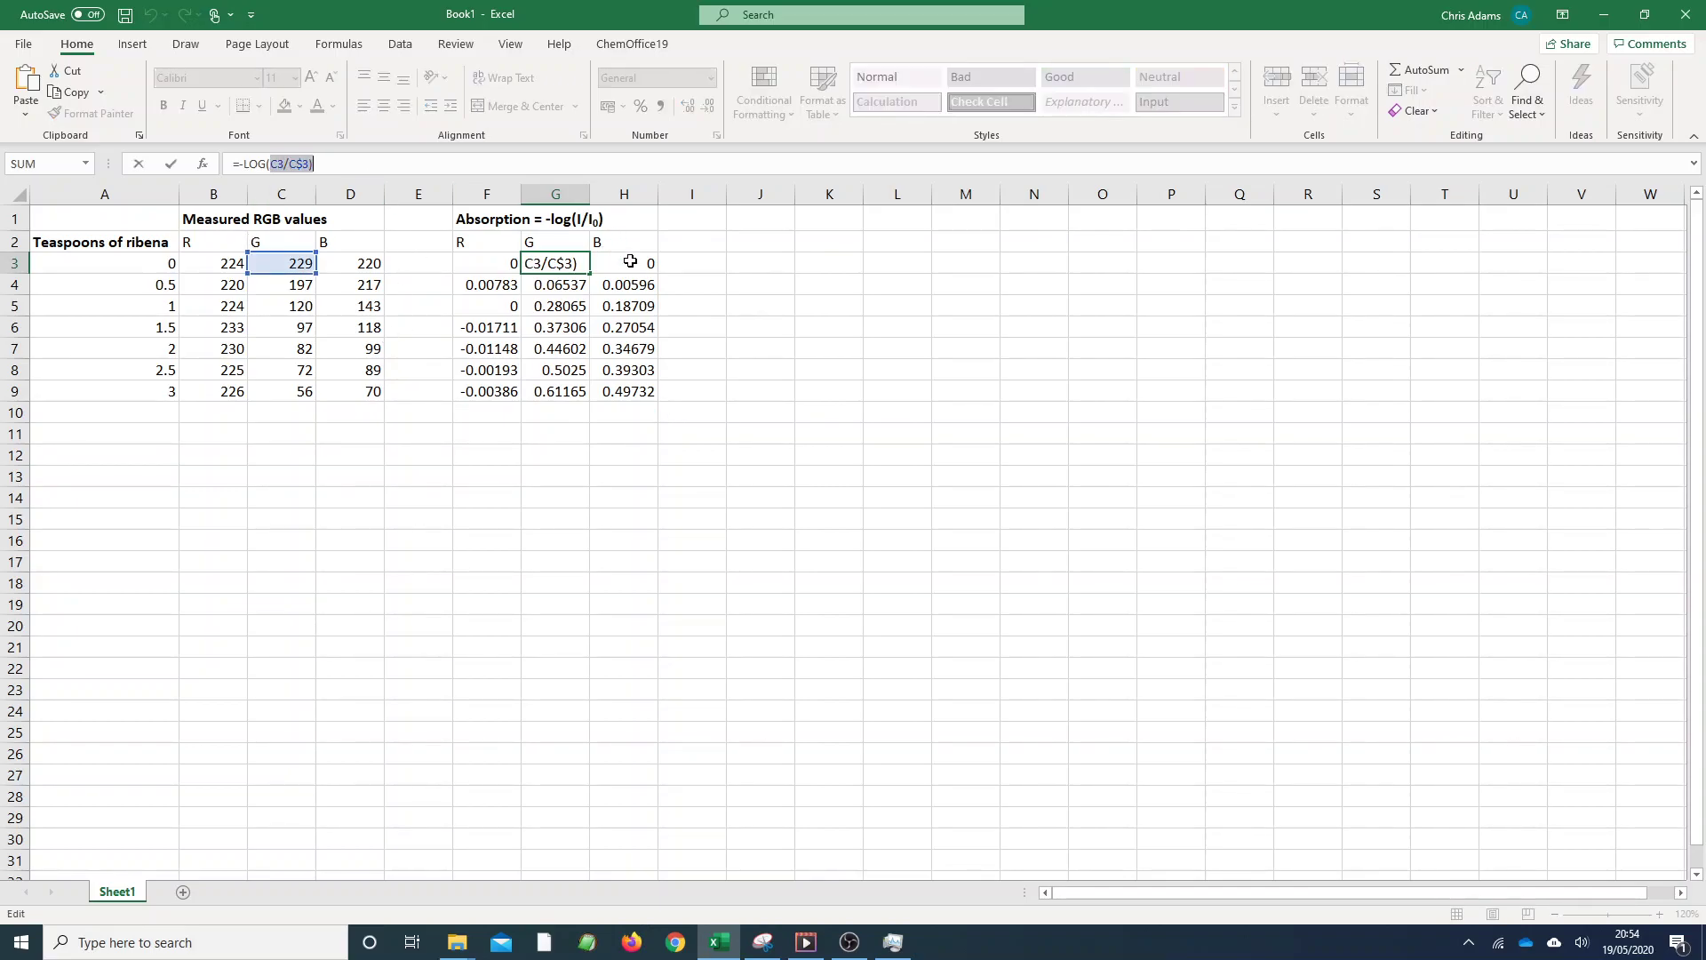
key("Return")
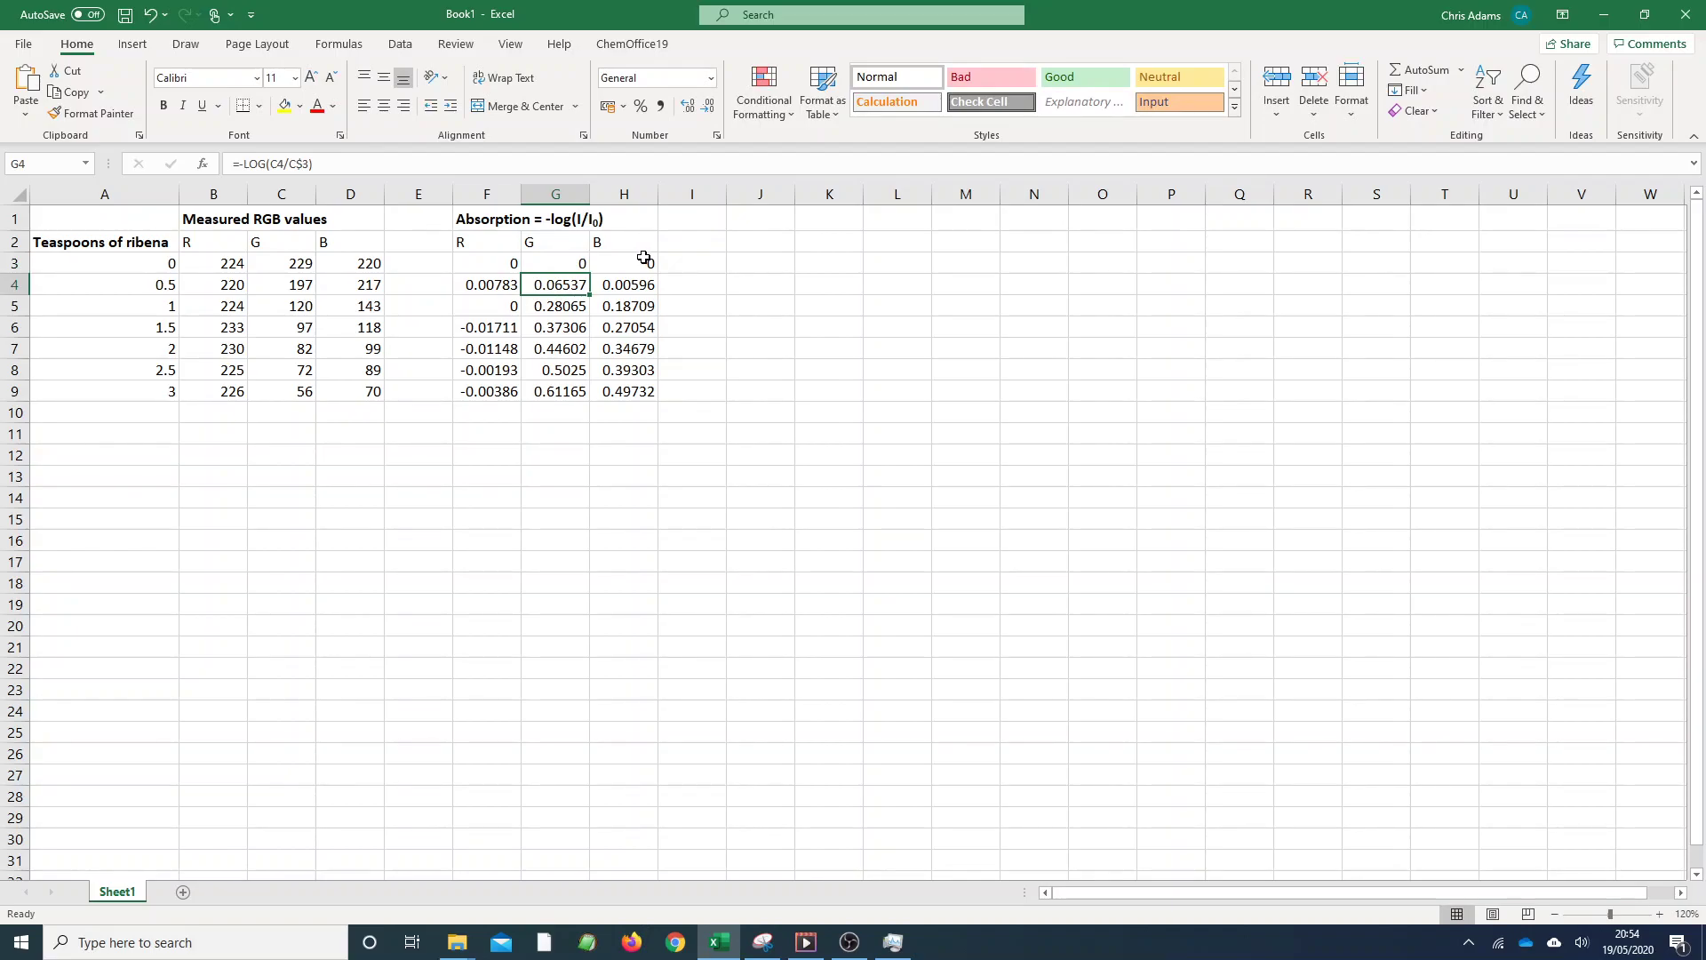
left_click(643, 261)
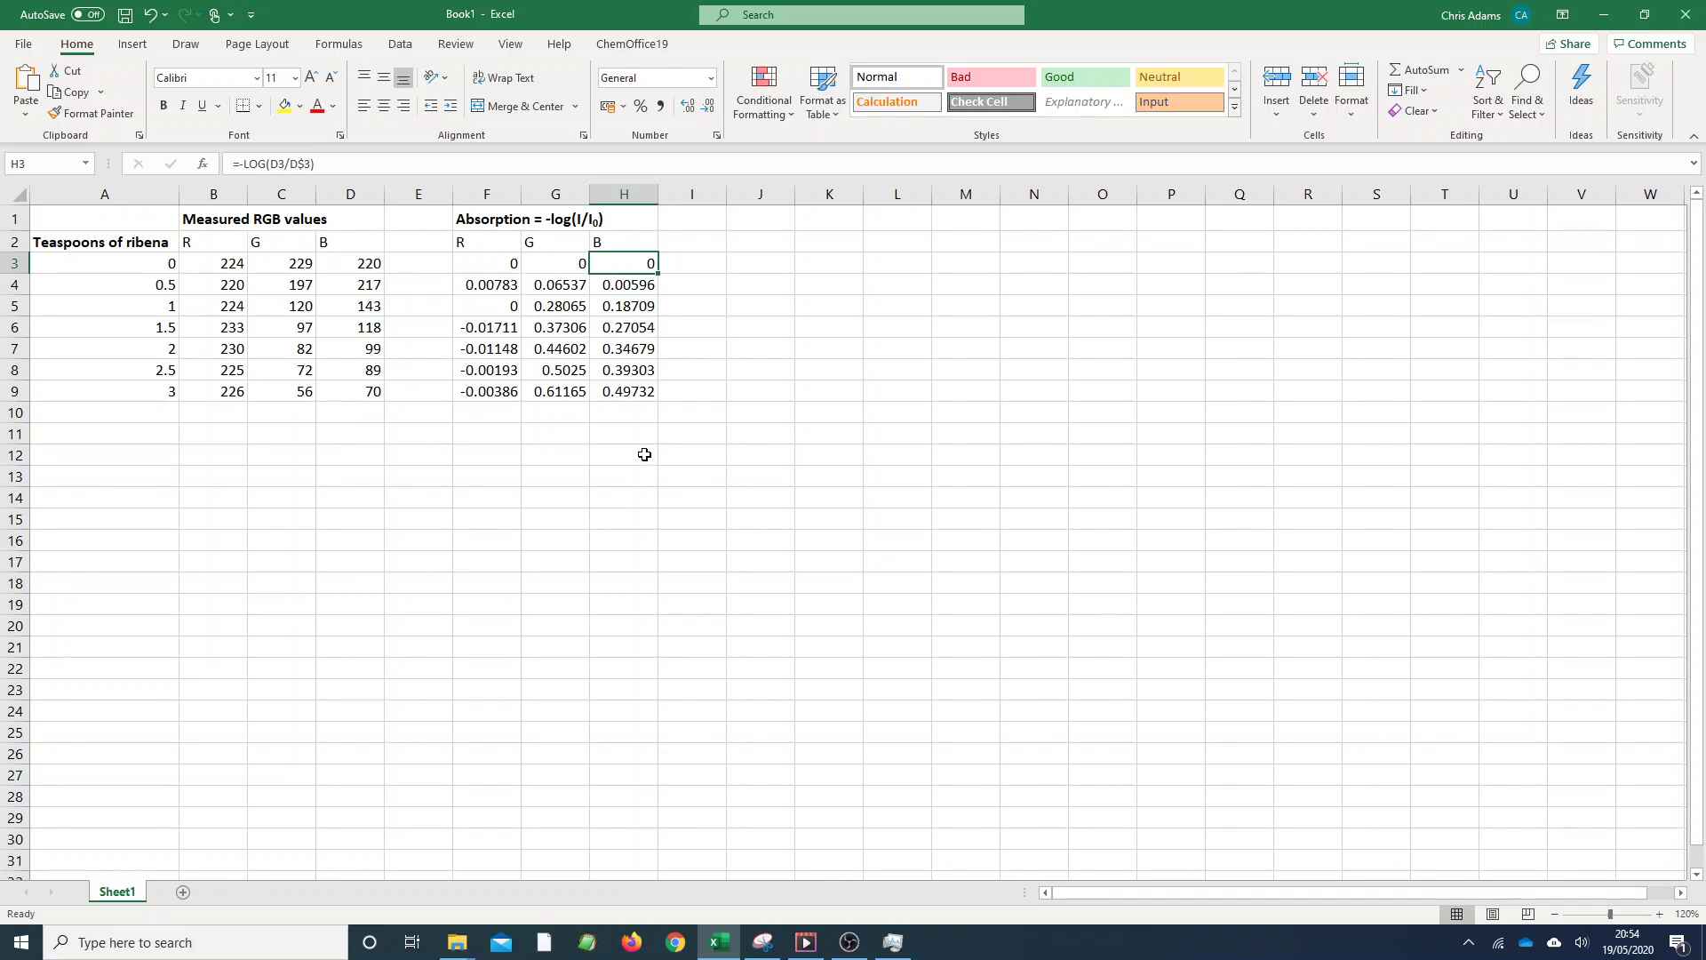
left_click(636, 372)
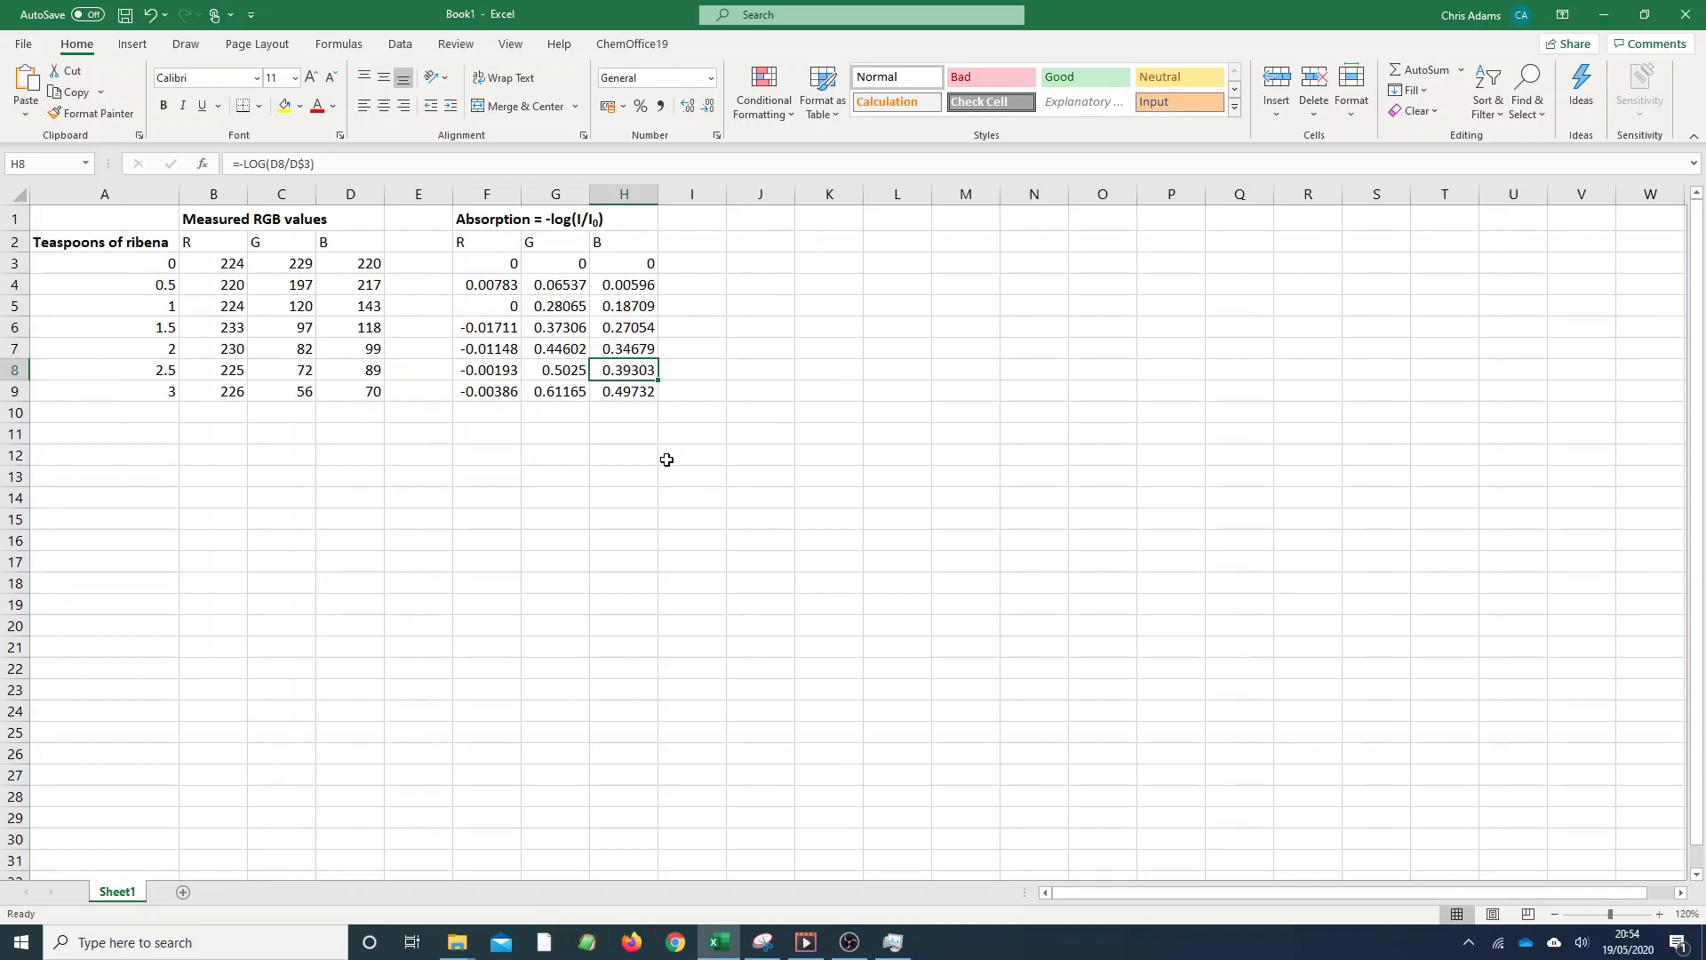
left_click(652, 419)
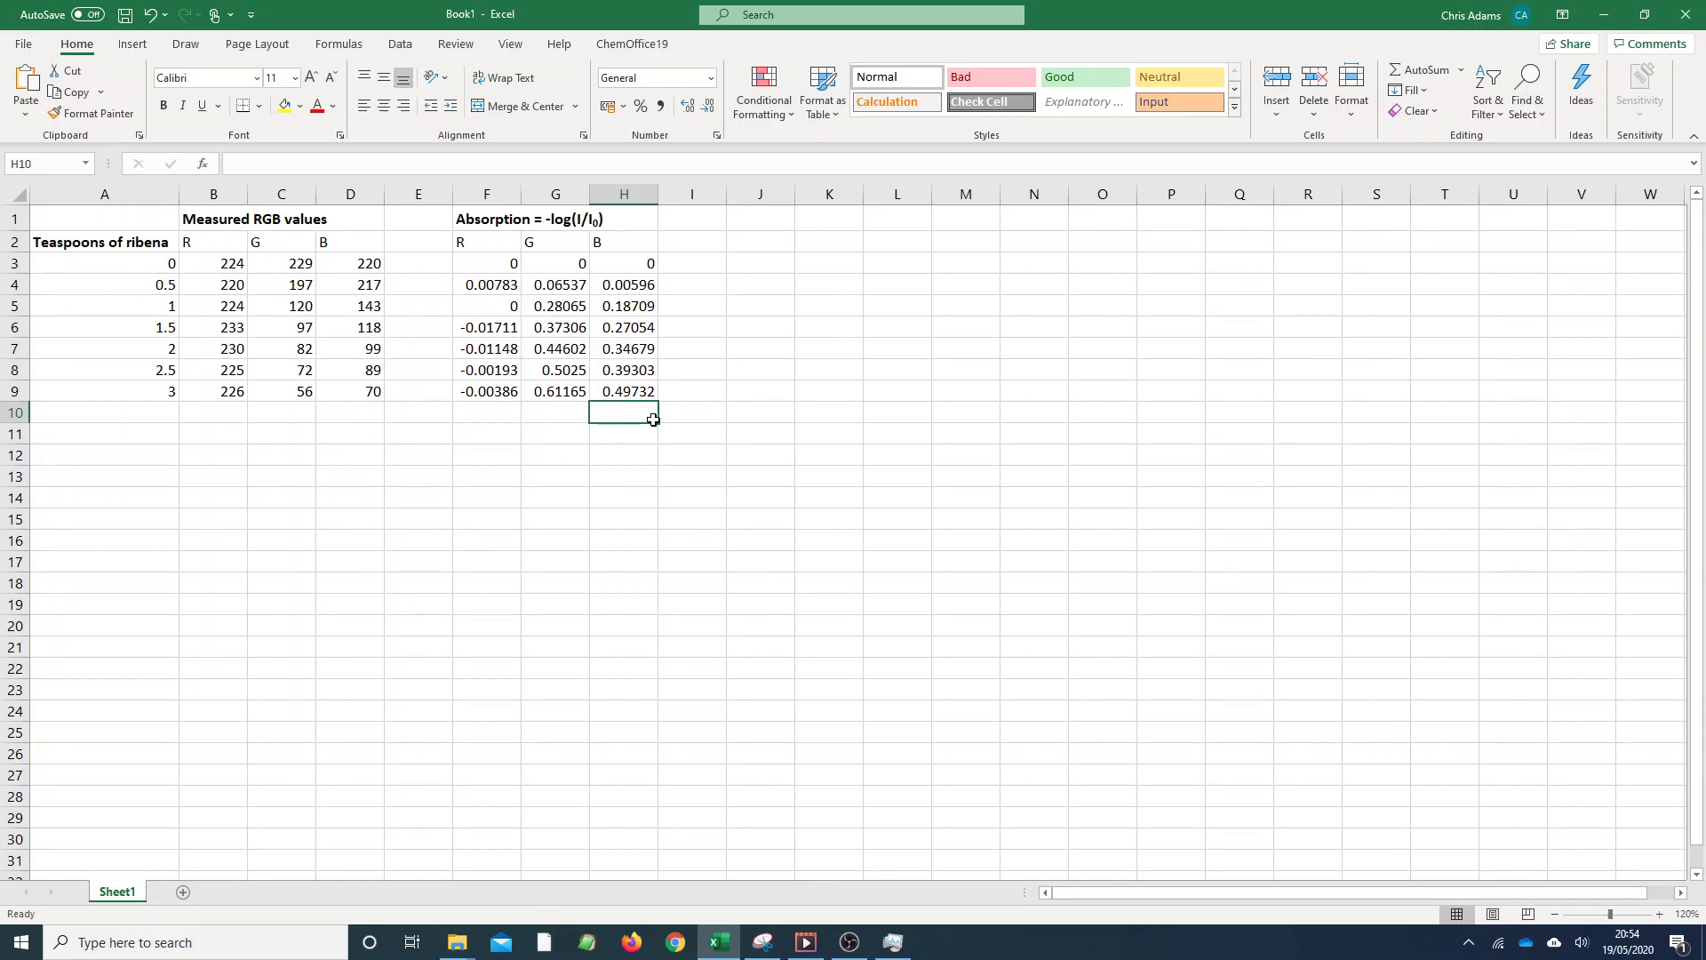